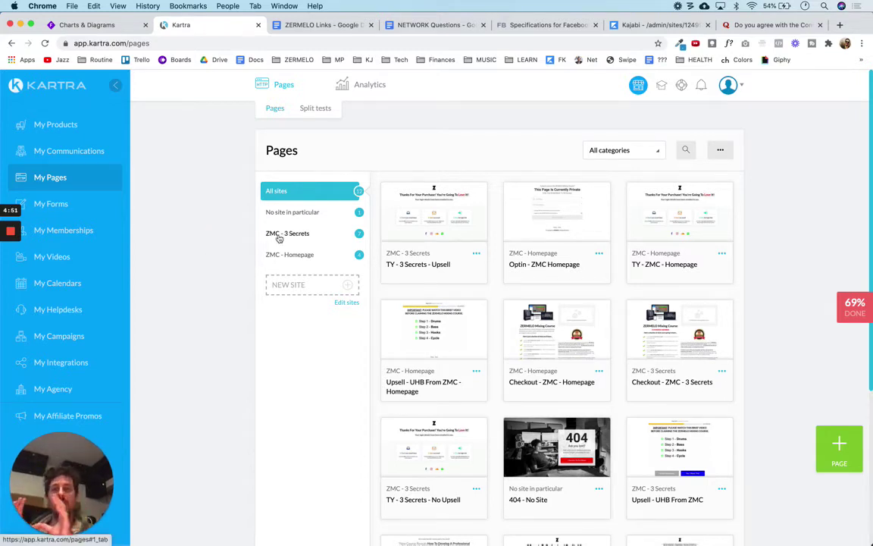
- List the pages of the ZMC - 3 Secrets site and open TY - 3 Secrets - Upsell in the page editor
{"action": "left_click", "coordinate": [279, 237]}
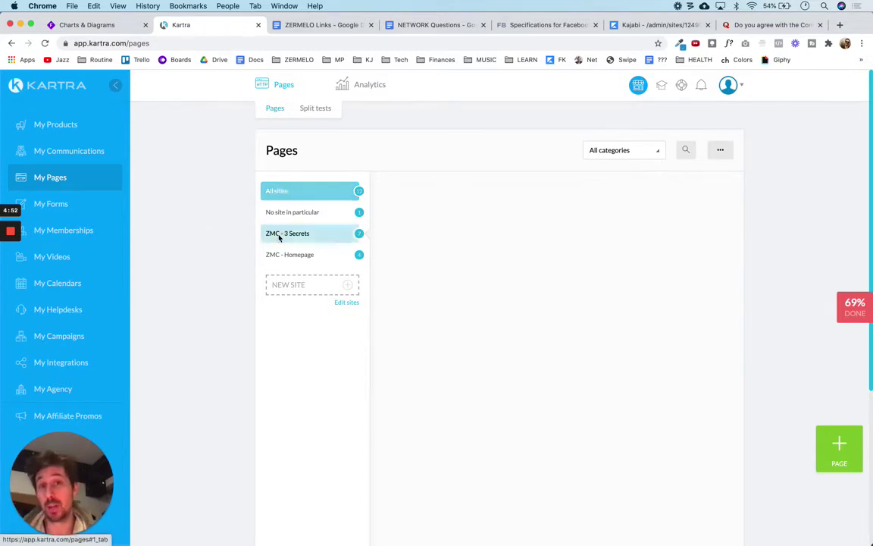
{"action": "scroll", "coordinate": [219, 246], "scroll_direction": "down", "scroll_amount": 1}
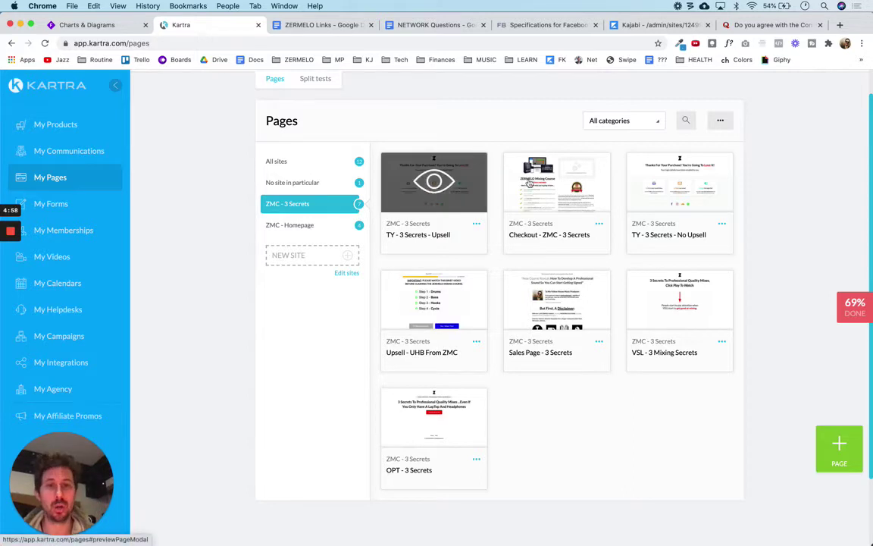
{"action": "mouse_move", "coordinate": [692, 187]}
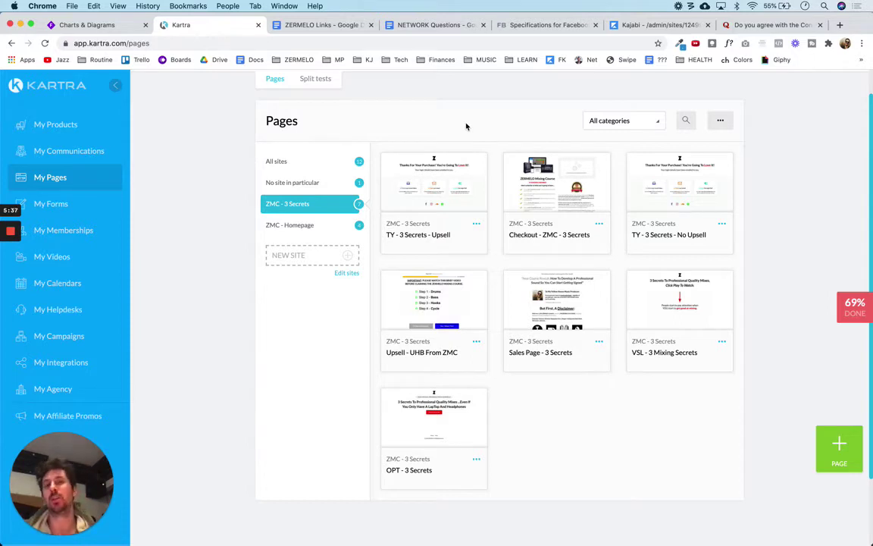
{"action": "left_click", "coordinate": [476, 224]}
{"action": "left_click", "coordinate": [522, 243]}
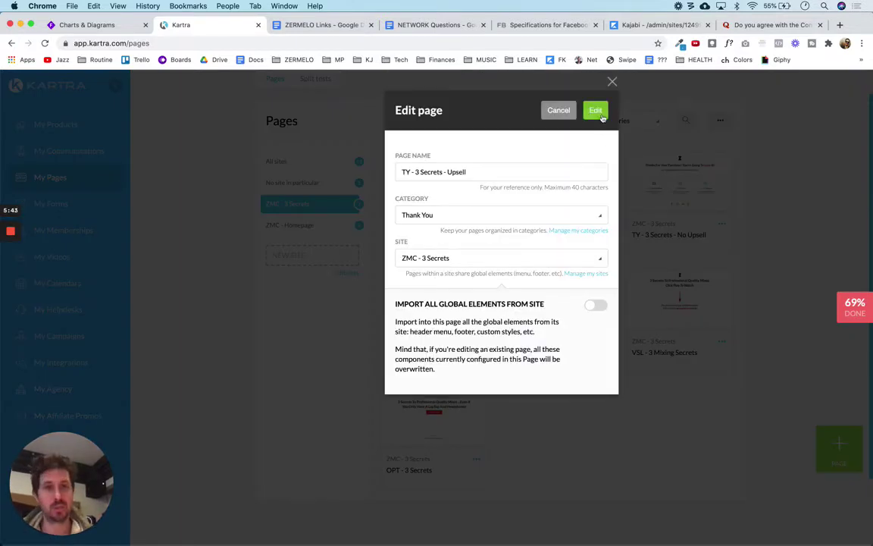
{"action": "left_click", "coordinate": [596, 111]}
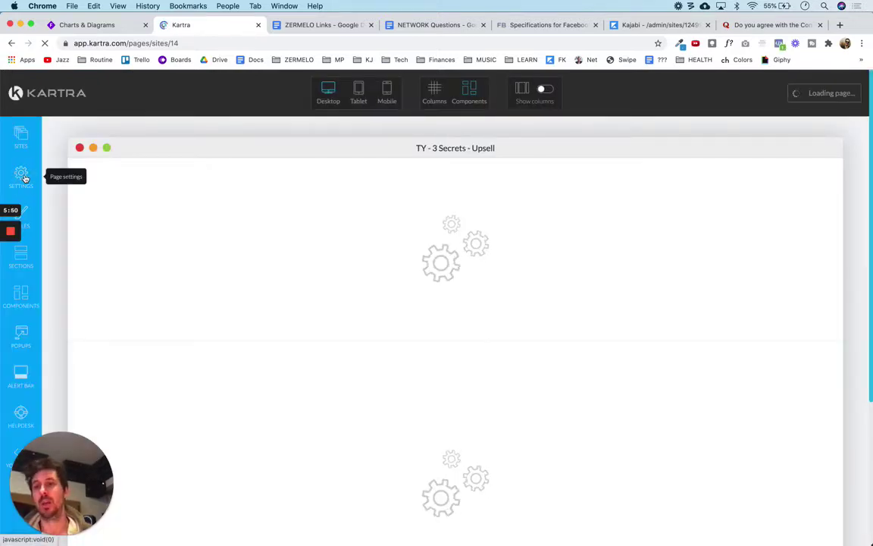
- Open the page's tracking code settings and review the Facebook Ads tracking code
{"action": "left_click", "coordinate": [22, 176]}
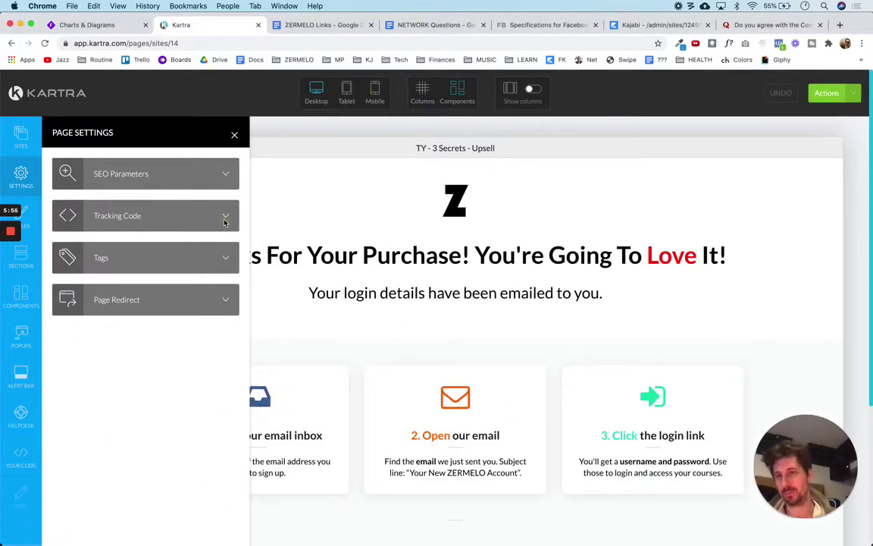
{"action": "left_click", "coordinate": [159, 217]}
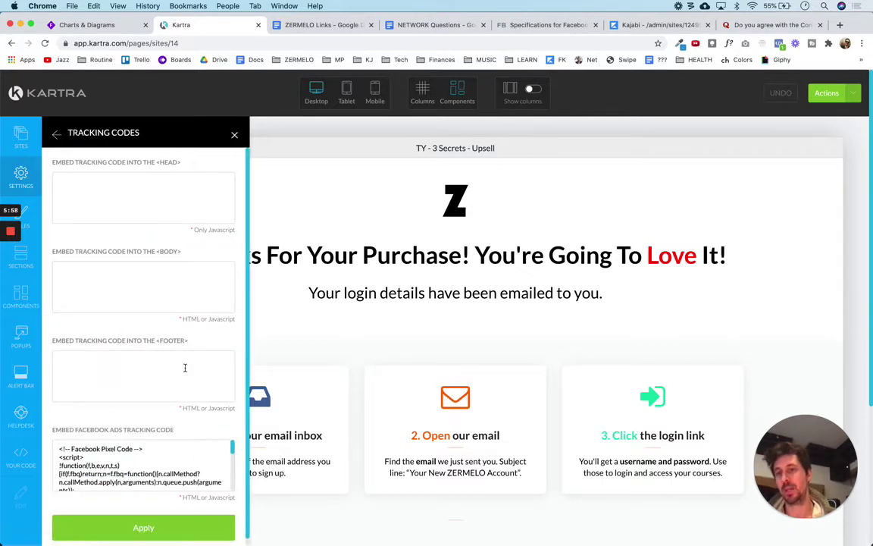
{"action": "scroll", "coordinate": [184, 367], "scroll_direction": "down", "scroll_amount": 1}
{"action": "left_click_drag", "start_coordinate": [58, 446], "coordinate": [151, 460]}
{"action": "scroll", "coordinate": [151, 460], "scroll_direction": "up", "scroll_amount": 5}
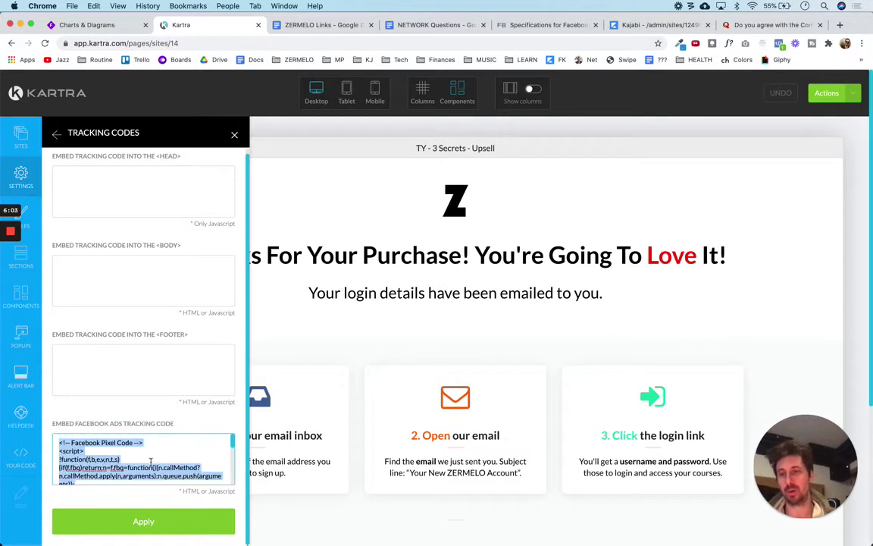
{"action": "left_click", "coordinate": [132, 452]}
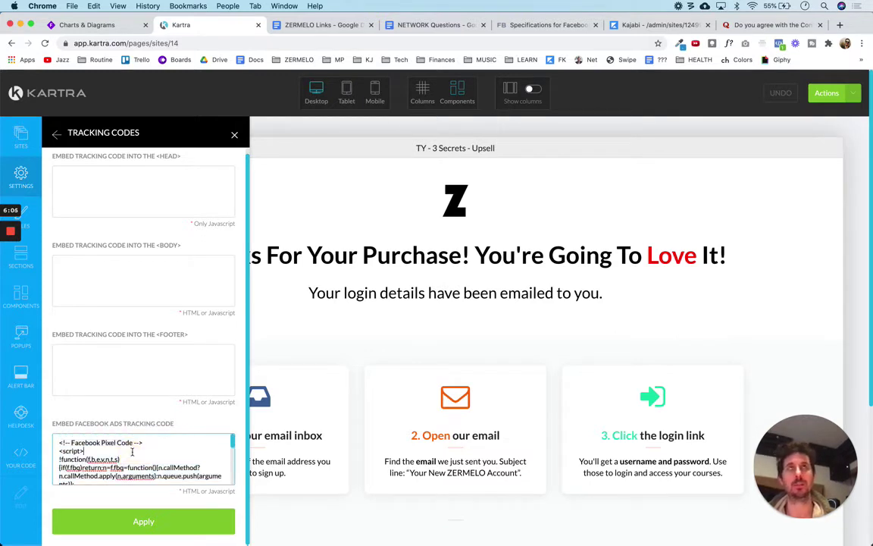
- Switch to Facebook Ads Manager in a new browser tab and open its Events Manager
{"action": "left_click", "coordinate": [536, 28]}
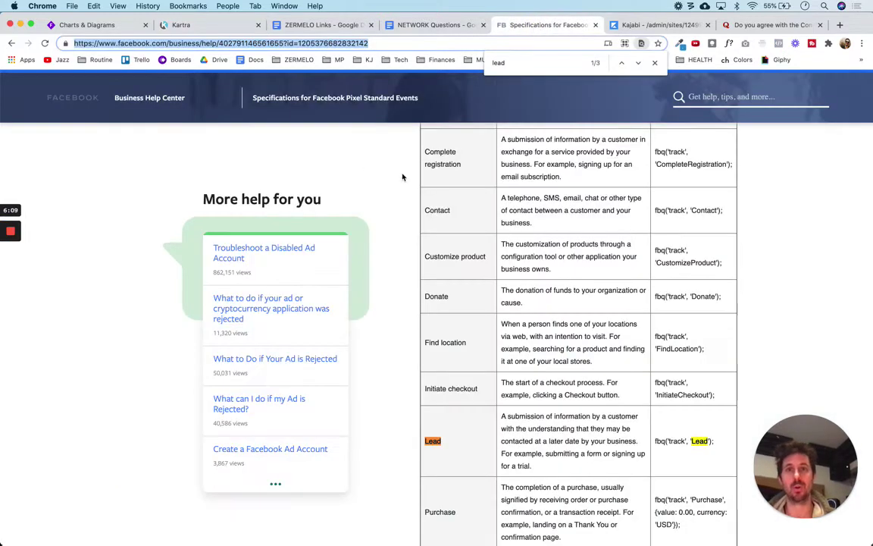
{"action": "key", "text": "super+t"}
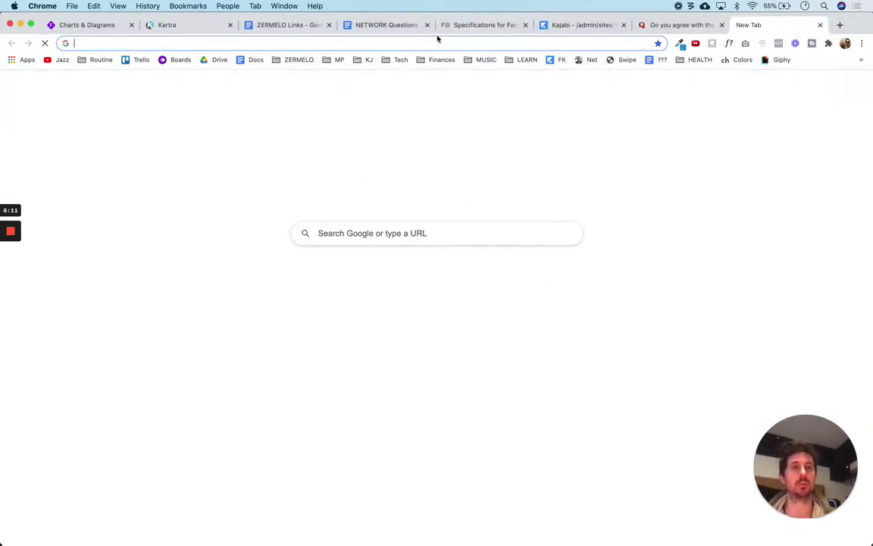
{"action": "left_click", "coordinate": [389, 61]}
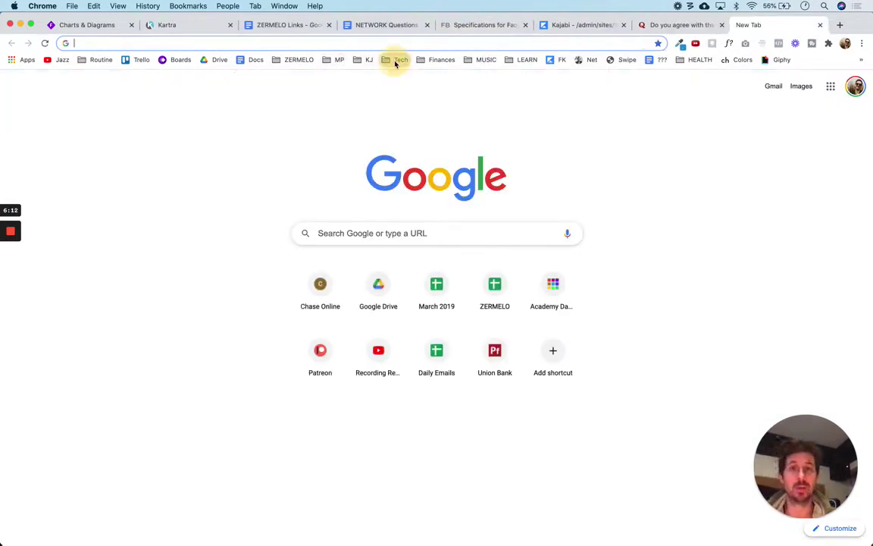
{"action": "scroll", "coordinate": [427, 436], "scroll_direction": "down", "scroll_amount": 5}
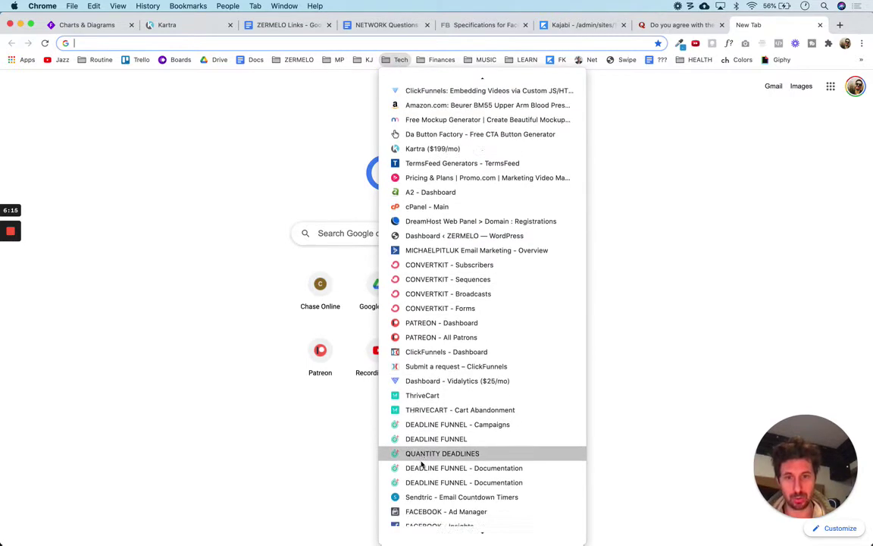
{"action": "left_click", "coordinate": [433, 441]}
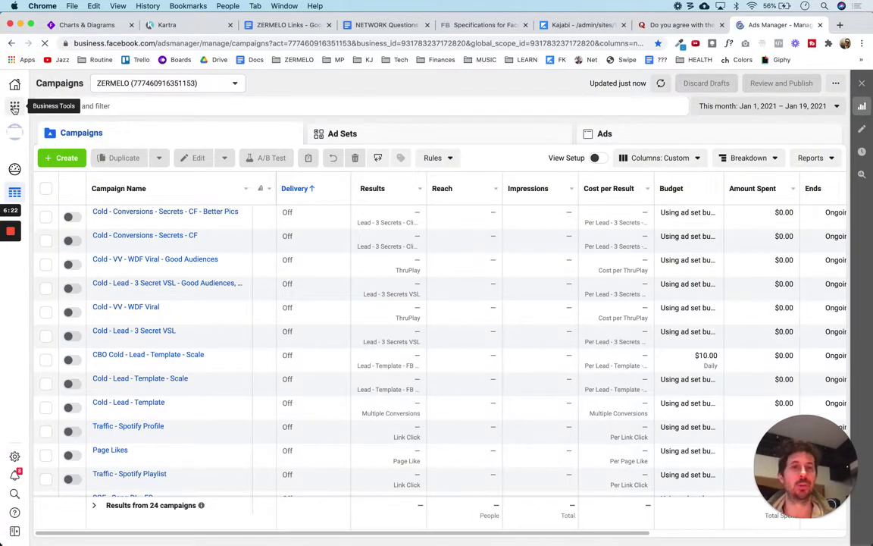
{"action": "left_click", "coordinate": [14, 107]}
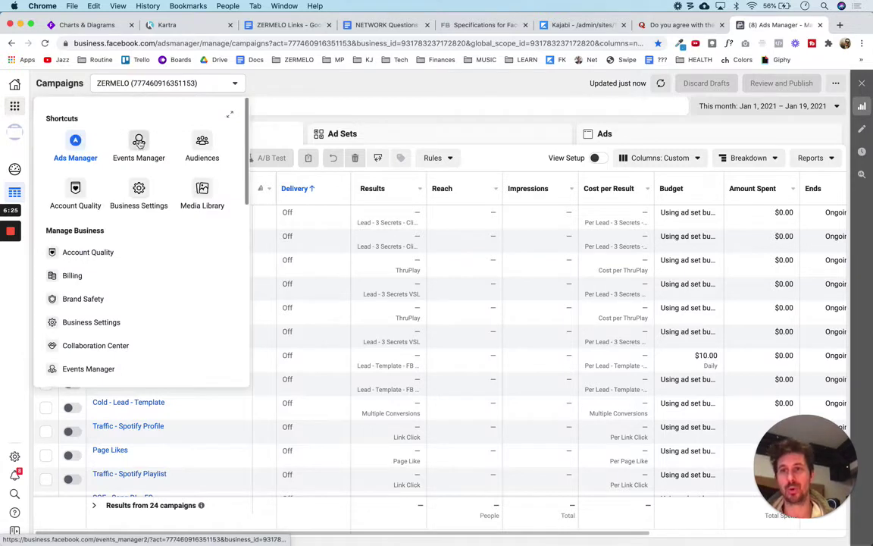
{"action": "left_click", "coordinate": [138, 144]}
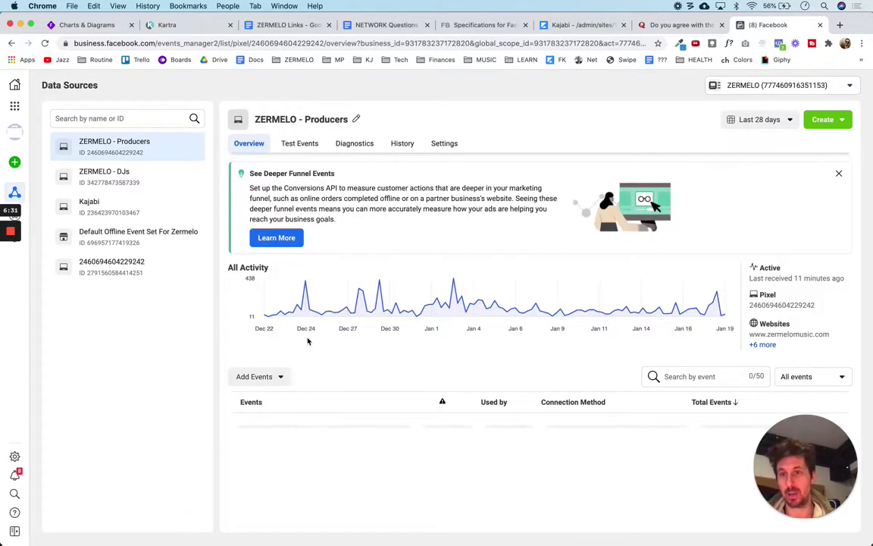
- Start adding the ZERMELO - Producers pixel to a new website with manual installation, copy its base code and close the setup dialog
{"action": "left_click", "coordinate": [281, 383]}
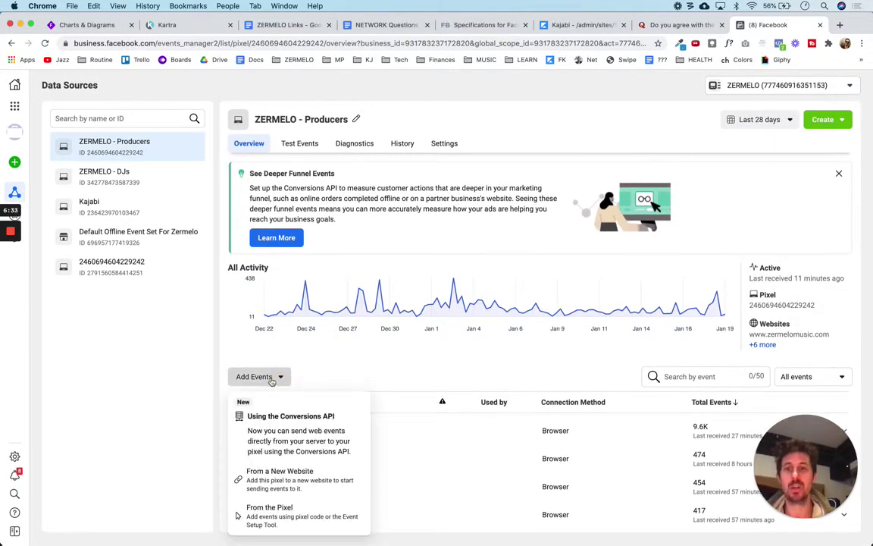
{"action": "left_click", "coordinate": [309, 474]}
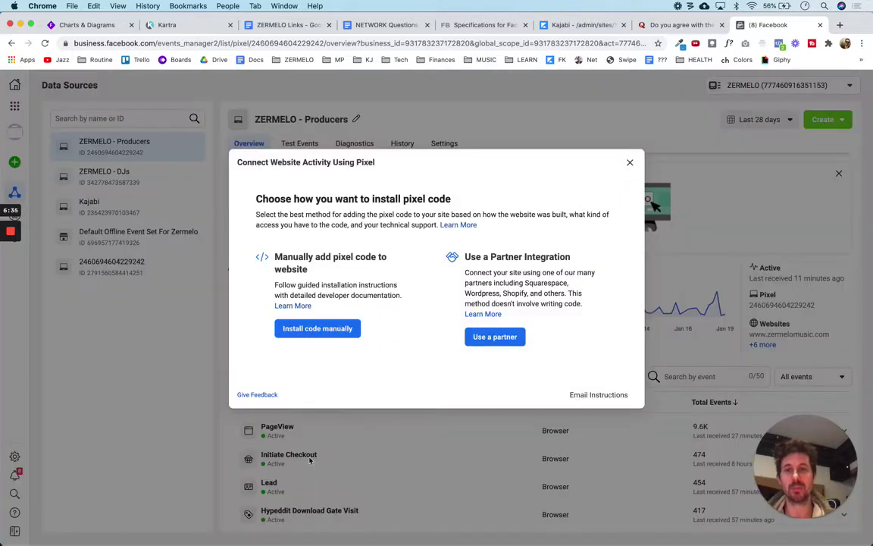
{"action": "left_click", "coordinate": [320, 331]}
{"action": "left_click", "coordinate": [301, 337]}
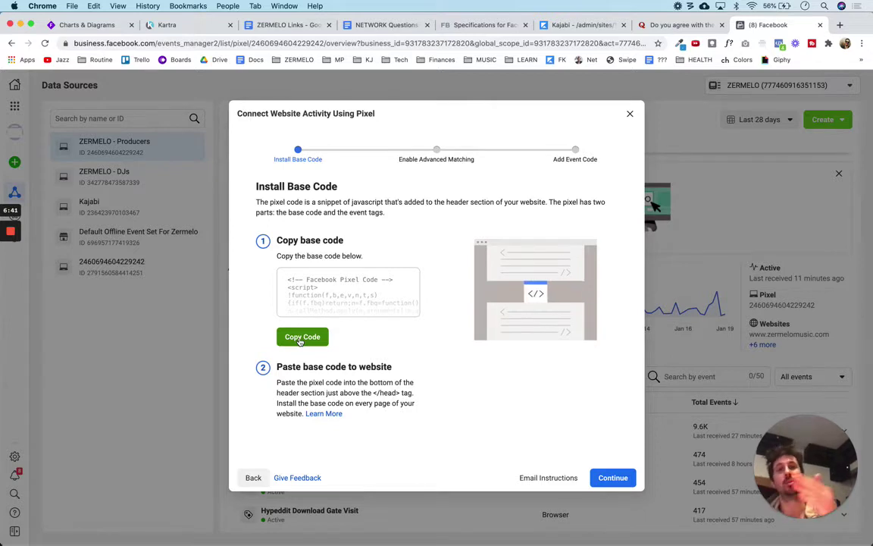
{"action": "left_click_drag", "start_coordinate": [279, 239], "coordinate": [354, 241]}
{"action": "left_click", "coordinate": [303, 336]}
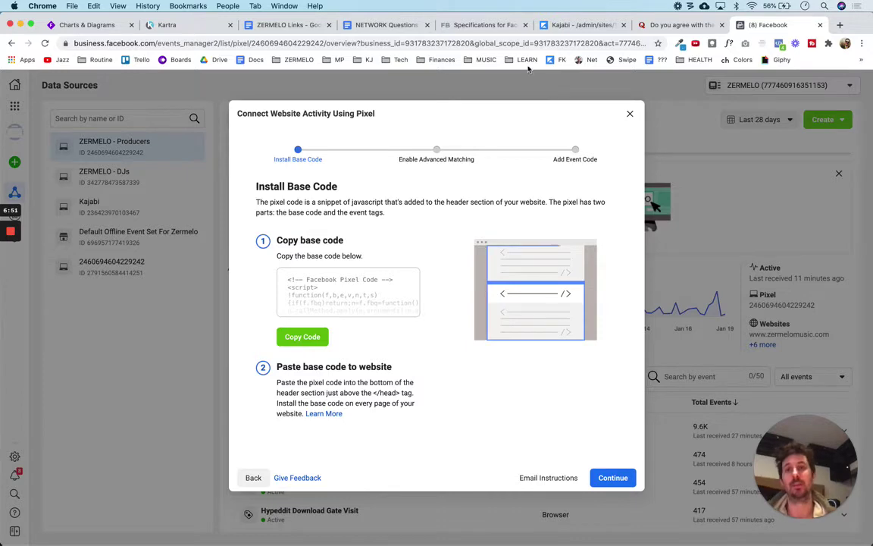
{"action": "left_click", "coordinate": [629, 115]}
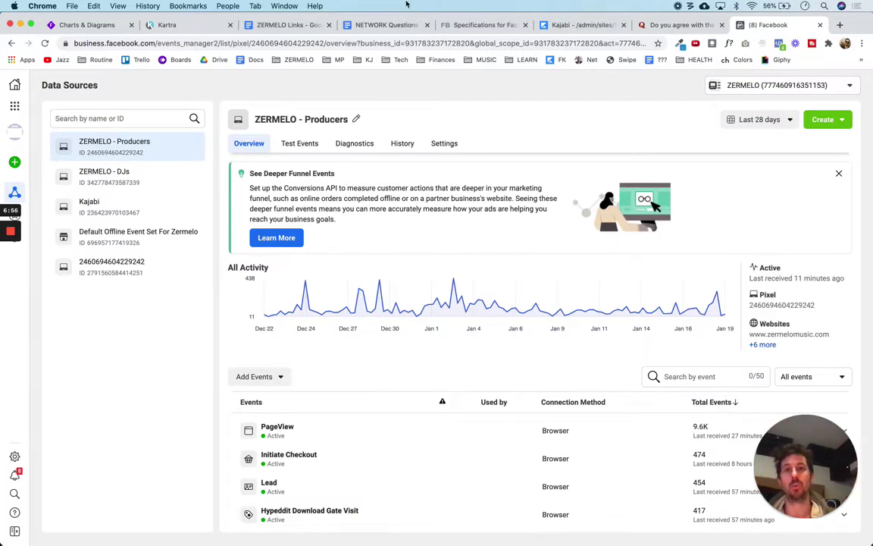
{"action": "left_click", "coordinate": [300, 61]}
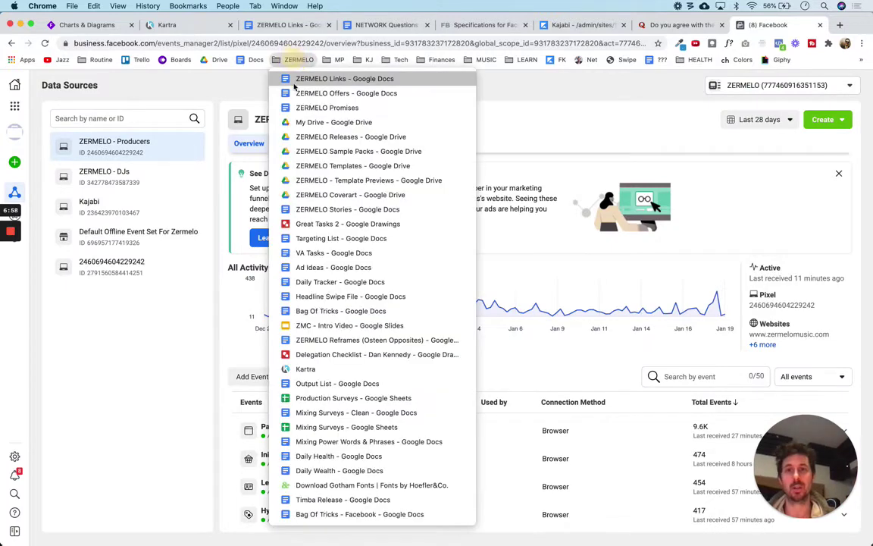
{"action": "left_click", "coordinate": [251, 77]}
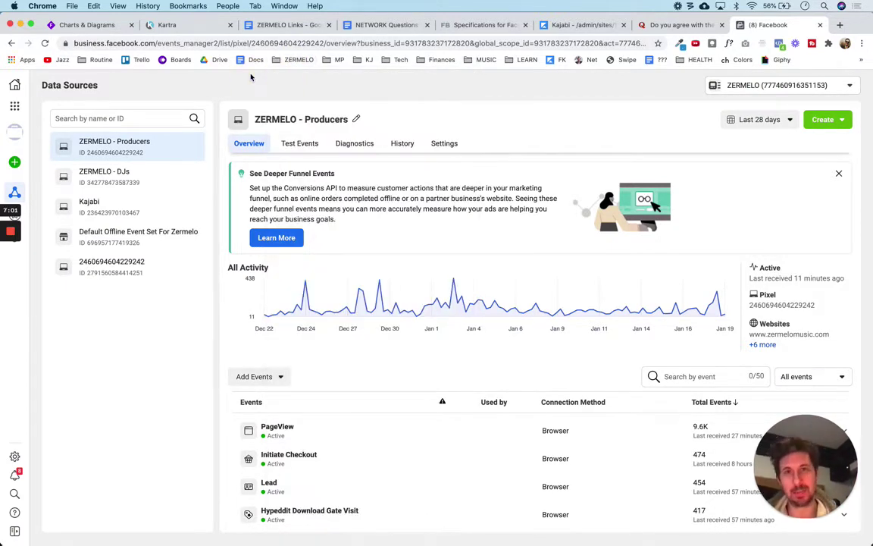
- Switch back to the Kartra page editor and apply the tracking codes, with the Facebook pixel code in the Facebook Ads field
{"action": "left_click", "coordinate": [181, 27]}
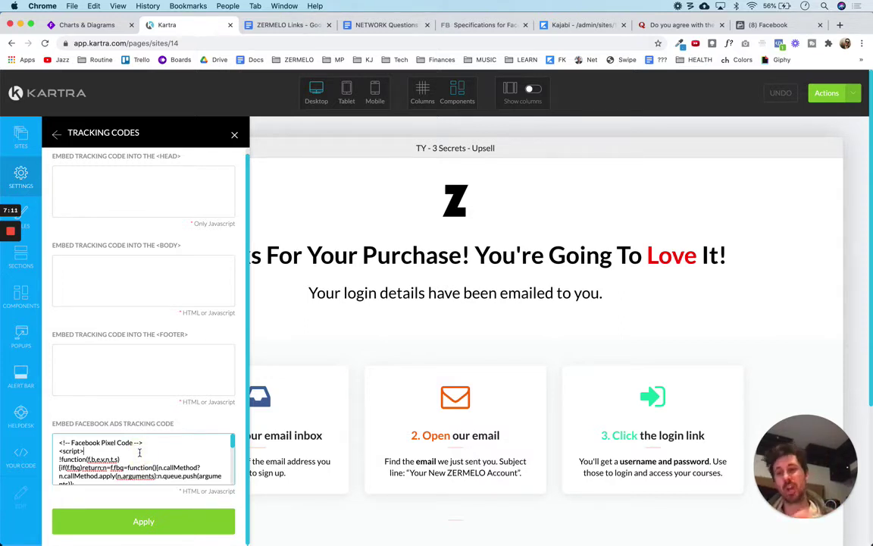
{"action": "left_click_drag", "start_coordinate": [56, 428], "coordinate": [78, 425]}
{"action": "left_click", "coordinate": [80, 422]}
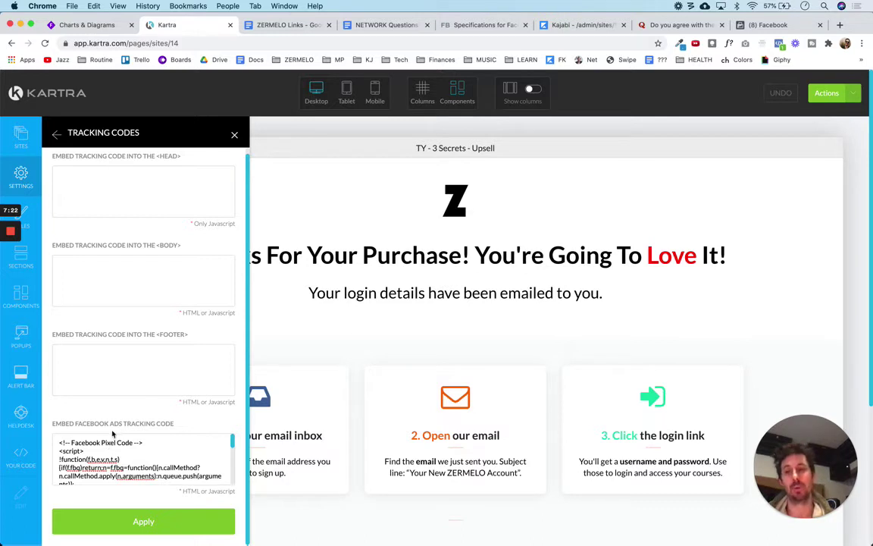
{"action": "triple_click", "coordinate": [89, 424]}
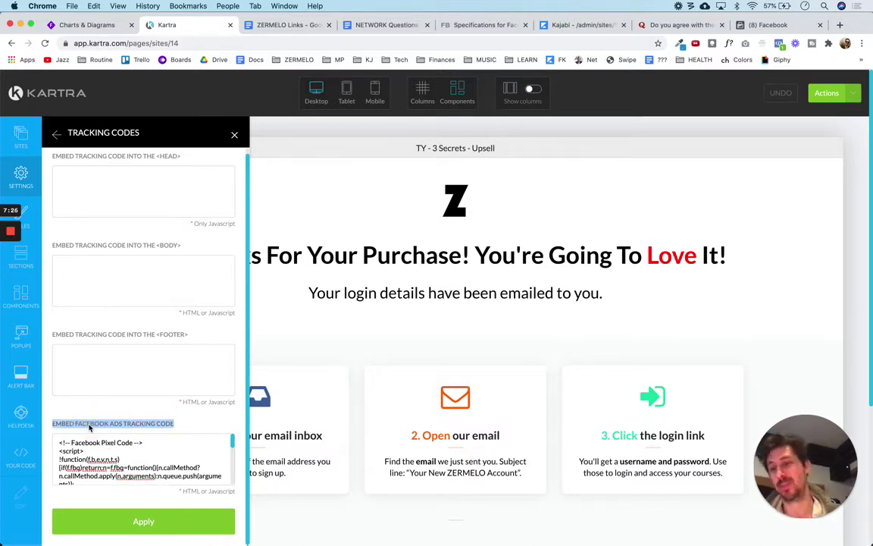
{"action": "left_click", "coordinate": [134, 522]}
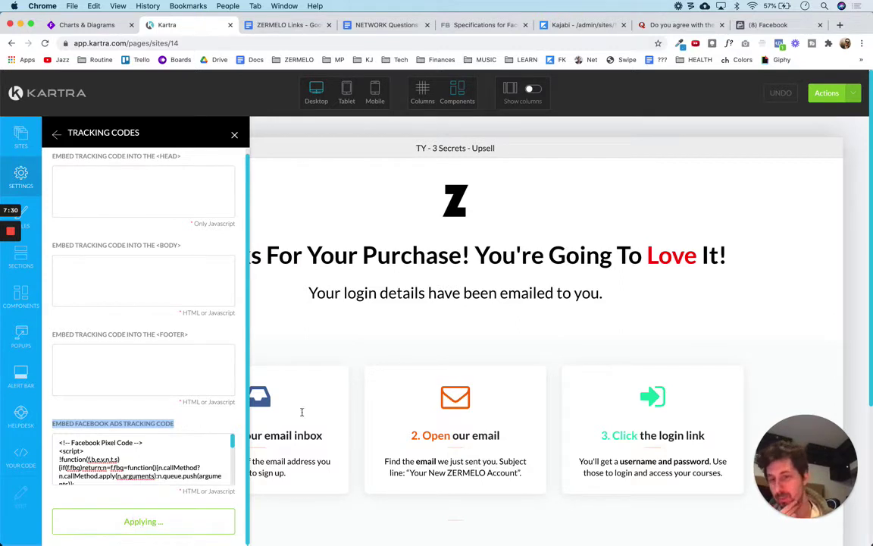
- Save the progress of the TY - 3 Secrets - Upsell page and dismiss the save dialog
{"action": "left_click", "coordinate": [852, 93]}
{"action": "left_click", "coordinate": [789, 140]}
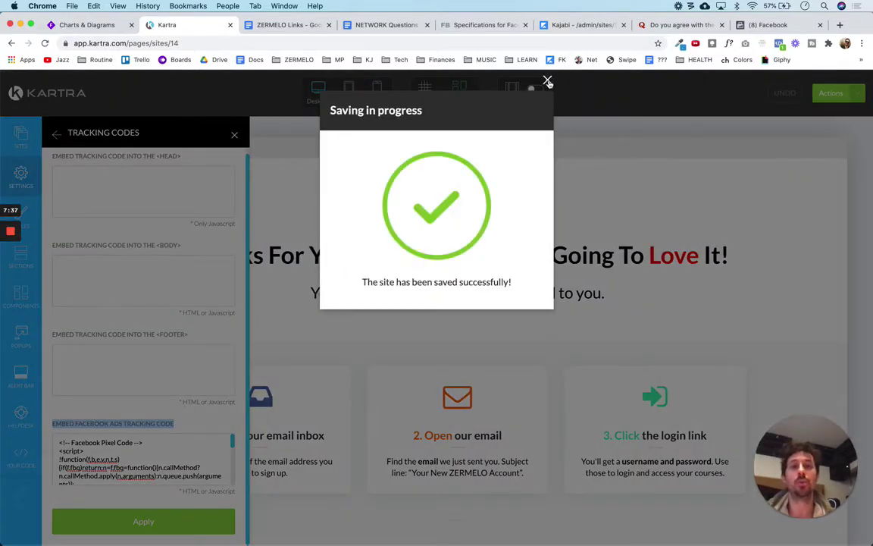
{"action": "left_click", "coordinate": [548, 82]}
{"action": "left_click", "coordinate": [853, 97]}
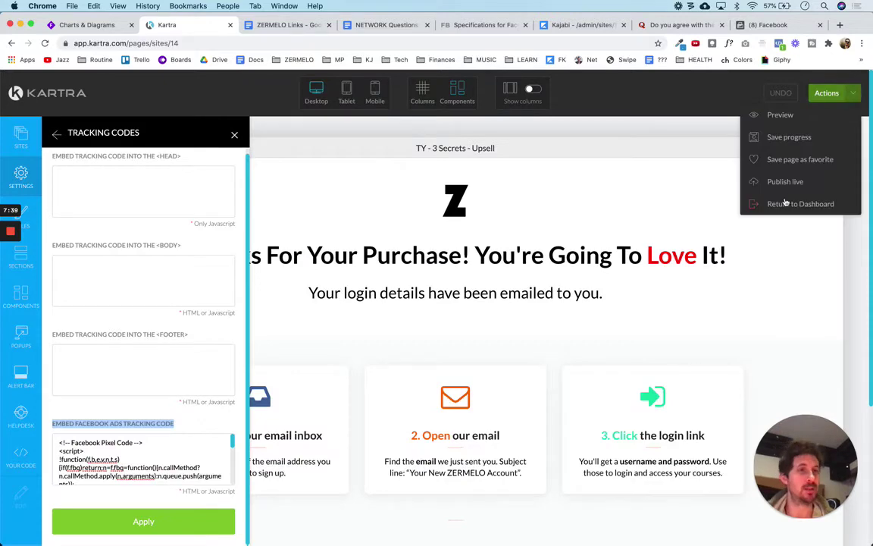
{"action": "left_click", "coordinate": [784, 187]}
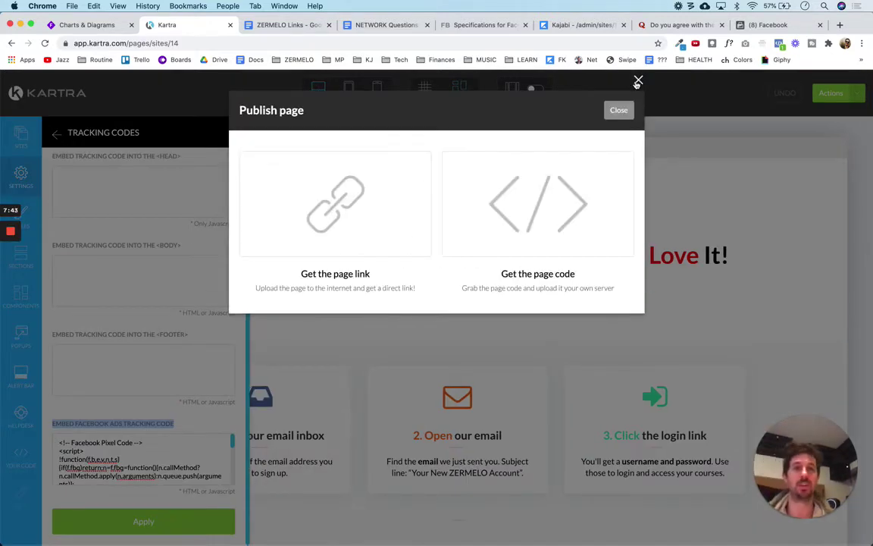
{"action": "left_click", "coordinate": [620, 109]}
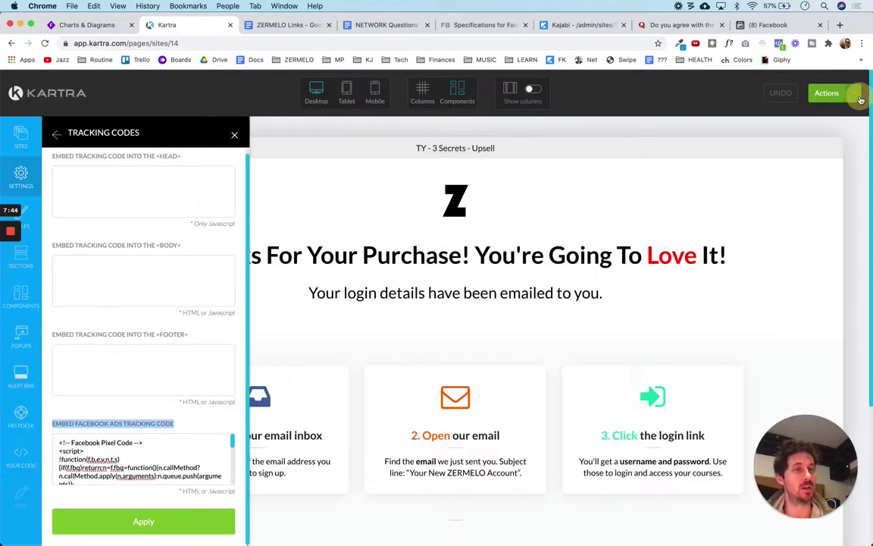
- Exit the page editor to the dashboard and list the pages of the ZMC - 3 Secrets site
{"action": "left_click", "coordinate": [854, 94]}
{"action": "left_click", "coordinate": [784, 209]}
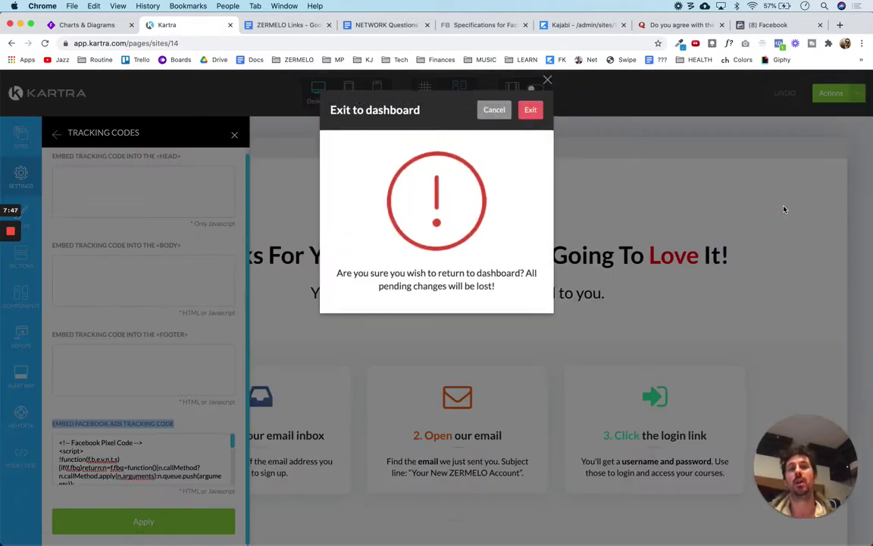
{"action": "left_click", "coordinate": [531, 110]}
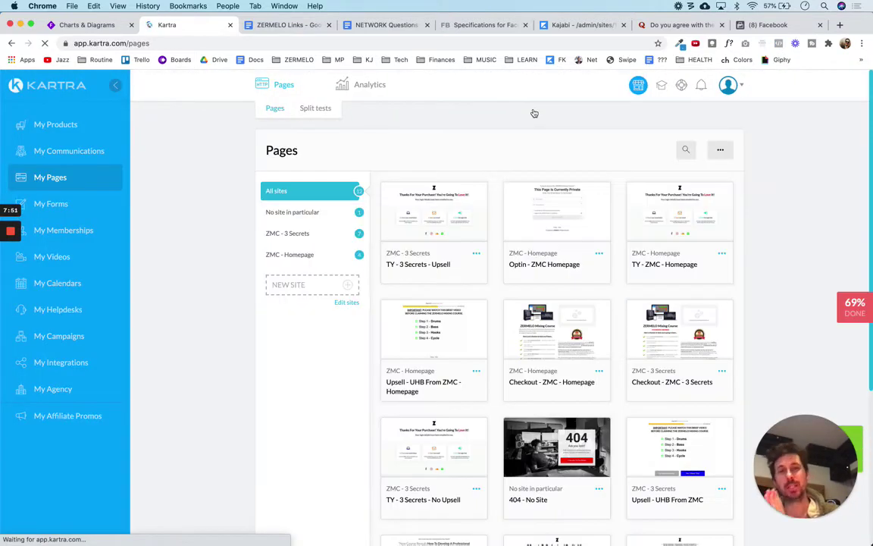
{"action": "left_click", "coordinate": [283, 236]}
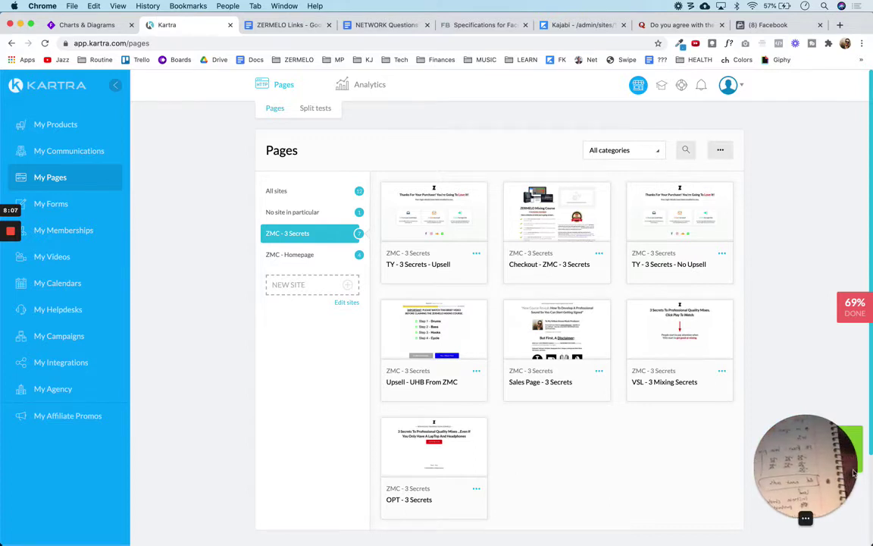
{"action": "left_click", "coordinate": [799, 519]}
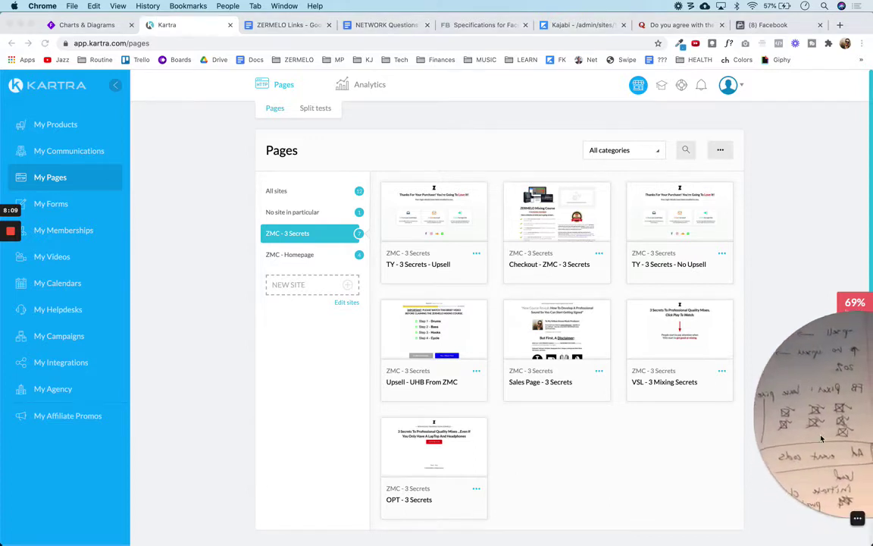
{"action": "left_click_drag", "start_coordinate": [676, 444], "coordinate": [701, 441]}
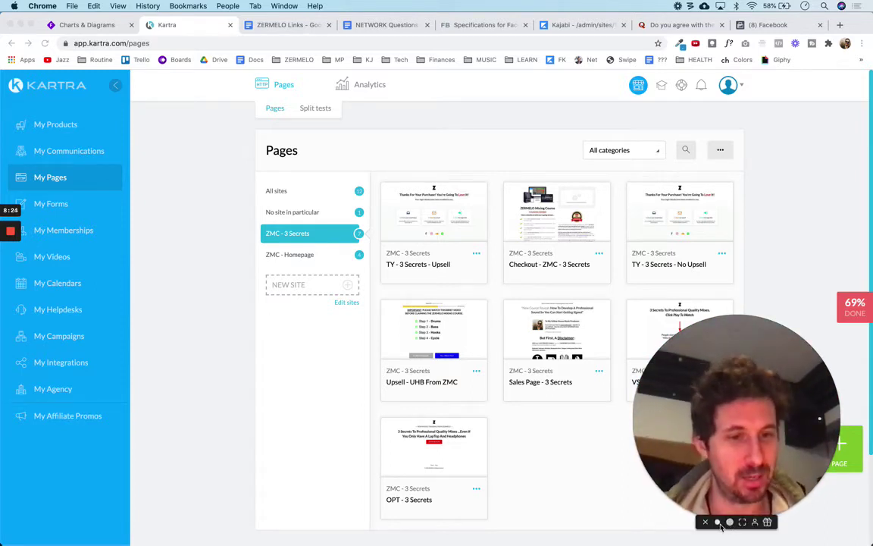
{"action": "left_click", "coordinate": [716, 521]}
{"action": "left_click_drag", "start_coordinate": [695, 480], "coordinate": [816, 480]}
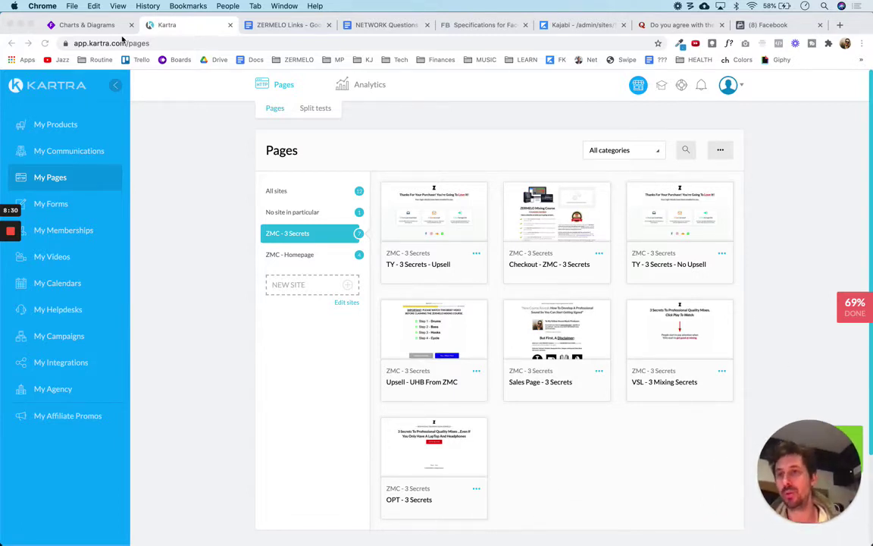
- Switch to the Whimsical flowchart and review the Facebook standard event assigned to each funnel page, from OPTIN to the thank-you pages
{"action": "left_click", "coordinate": [80, 26]}
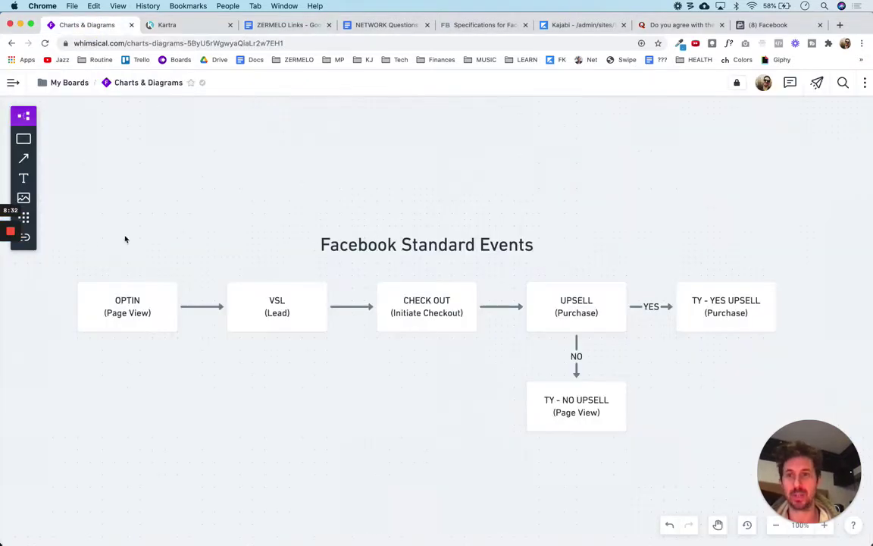
{"action": "left_click", "coordinate": [122, 311]}
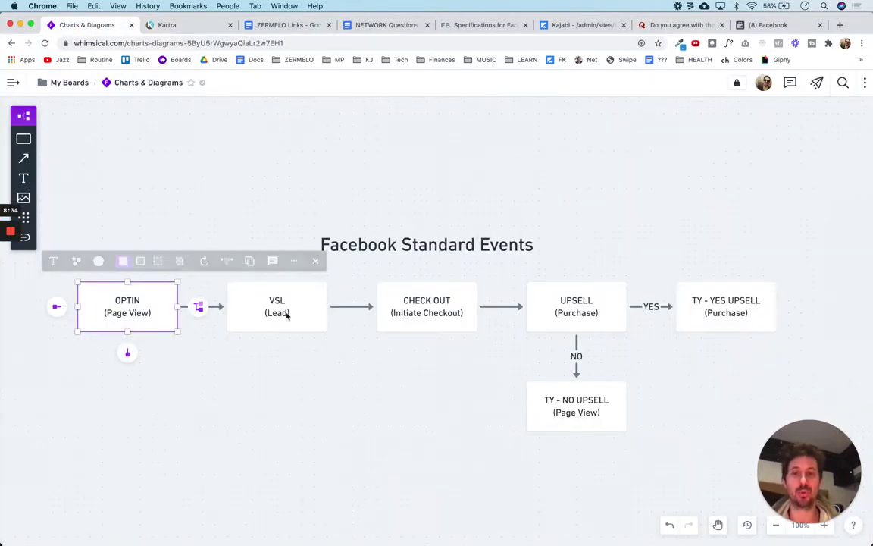
{"action": "left_click", "coordinate": [286, 315]}
{"action": "left_click", "coordinate": [440, 324]}
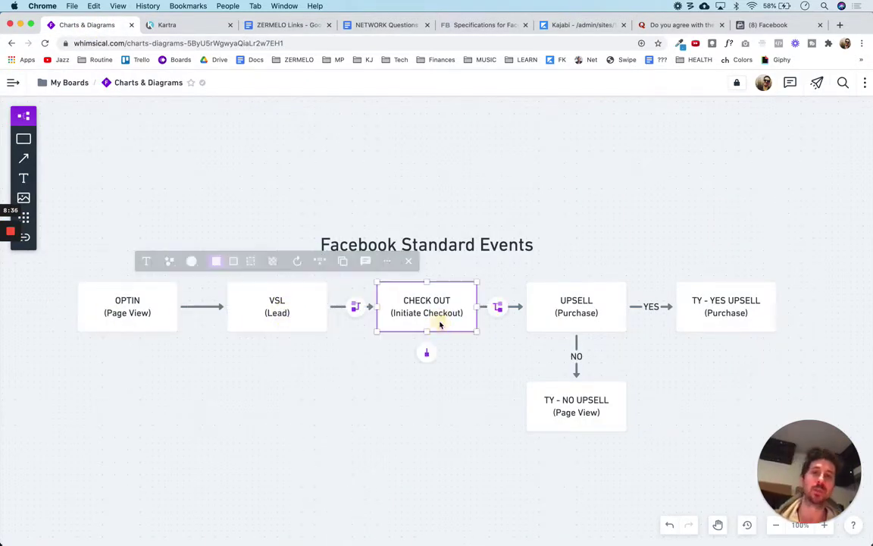
{"action": "left_click", "coordinate": [570, 324]}
{"action": "left_click", "coordinate": [732, 332]}
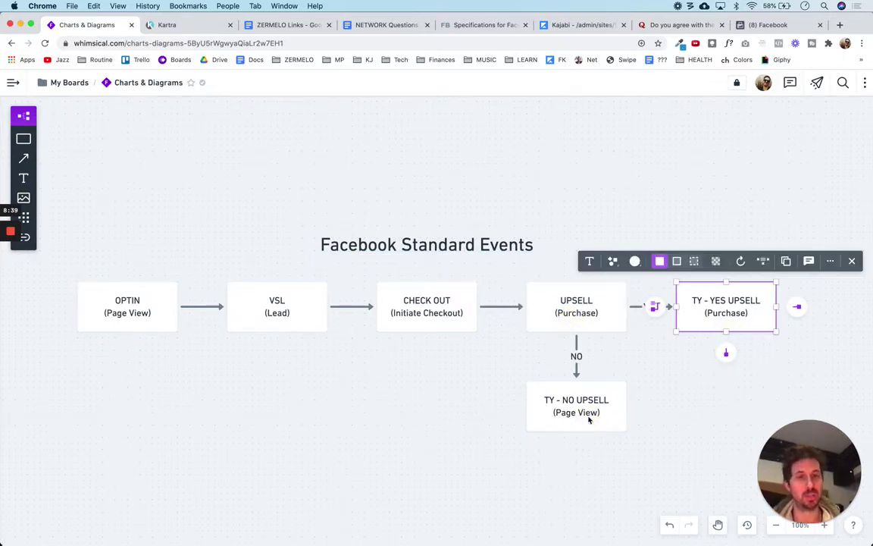
{"action": "left_click", "coordinate": [589, 419]}
{"action": "left_click", "coordinate": [414, 417]}
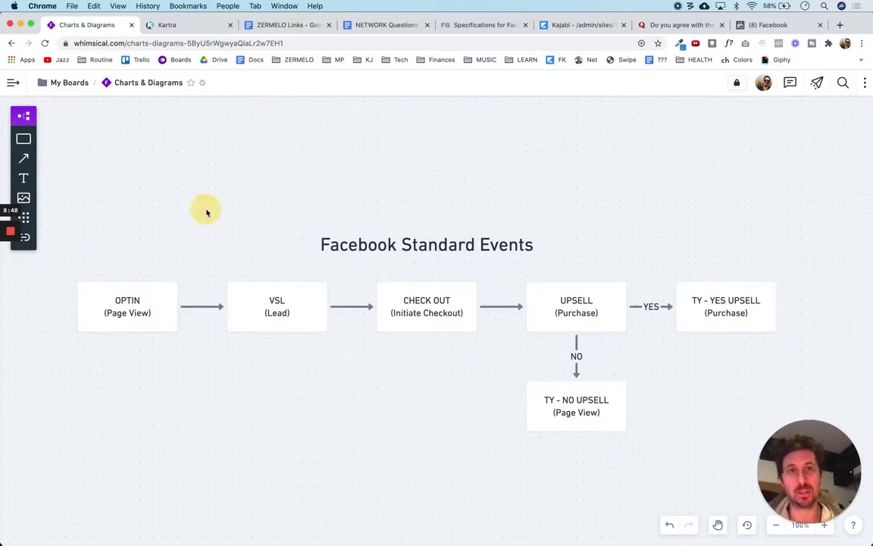
- Return to Kartra and close the Facebook, NETWORK Questions, Facebook specifications, Kajabi and Quora pages in the browser
{"action": "left_click", "coordinate": [191, 28]}
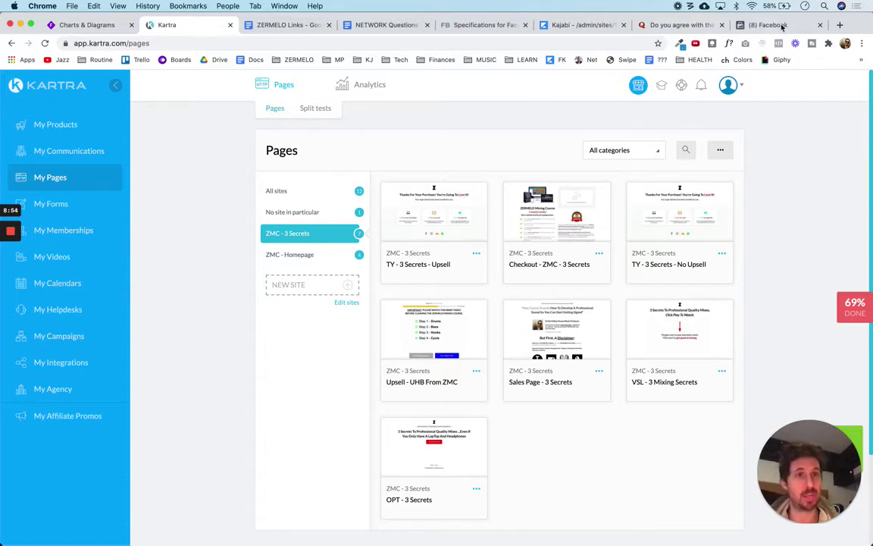
{"action": "left_click", "coordinate": [820, 25]}
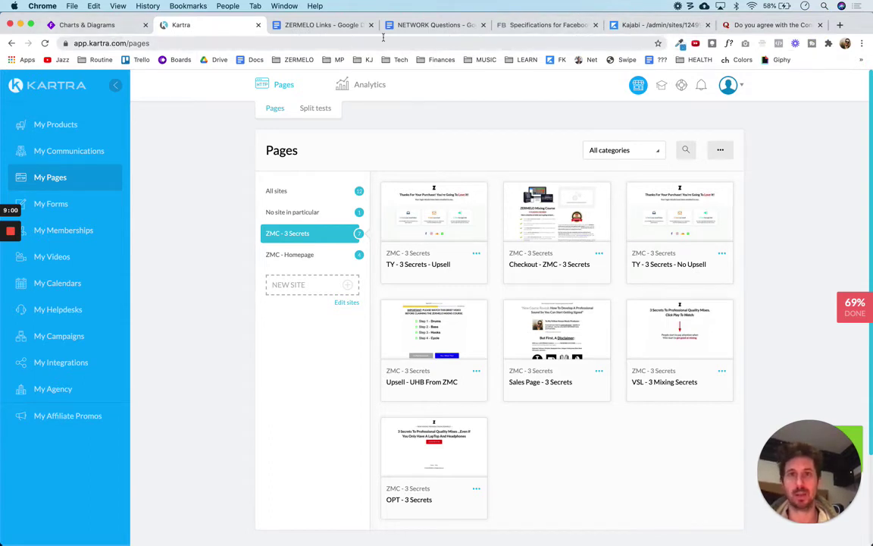
{"action": "left_click", "coordinate": [484, 25]}
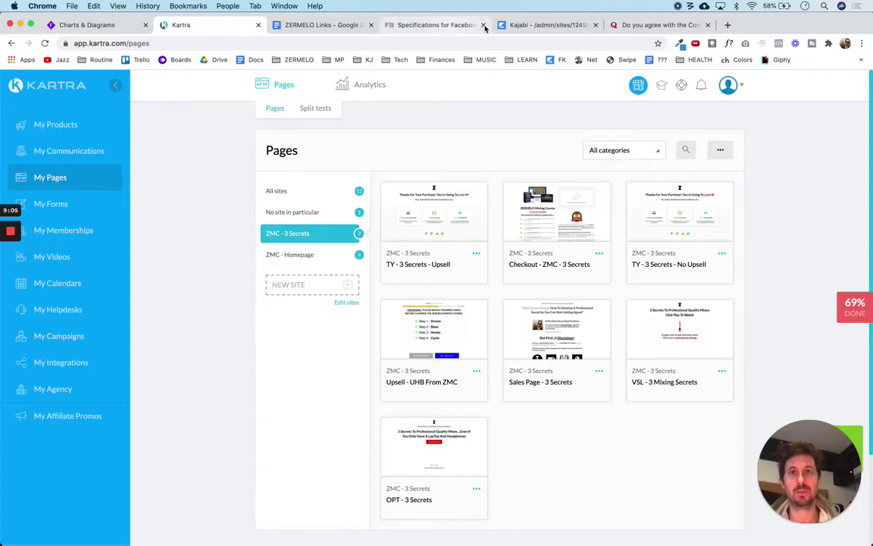
{"action": "left_click", "coordinate": [484, 25]}
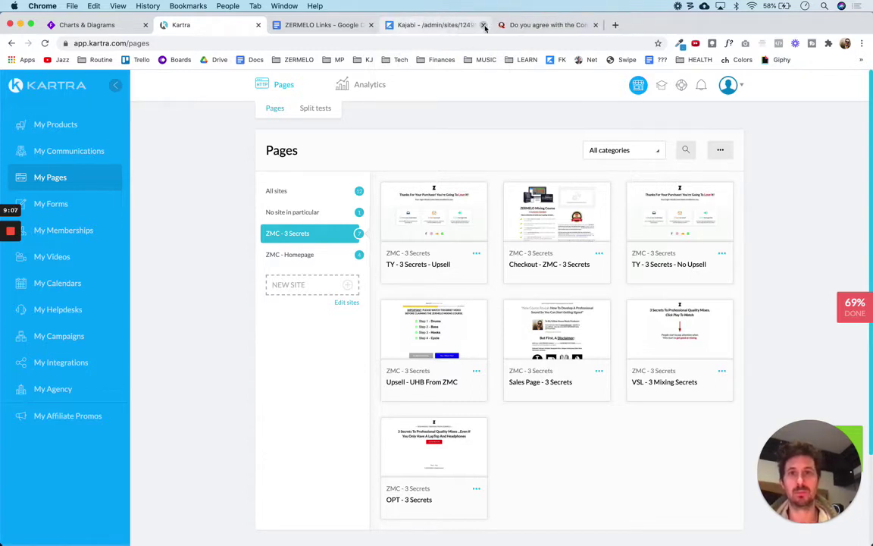
{"action": "left_click", "coordinate": [483, 26]}
{"action": "left_click", "coordinate": [483, 25]}
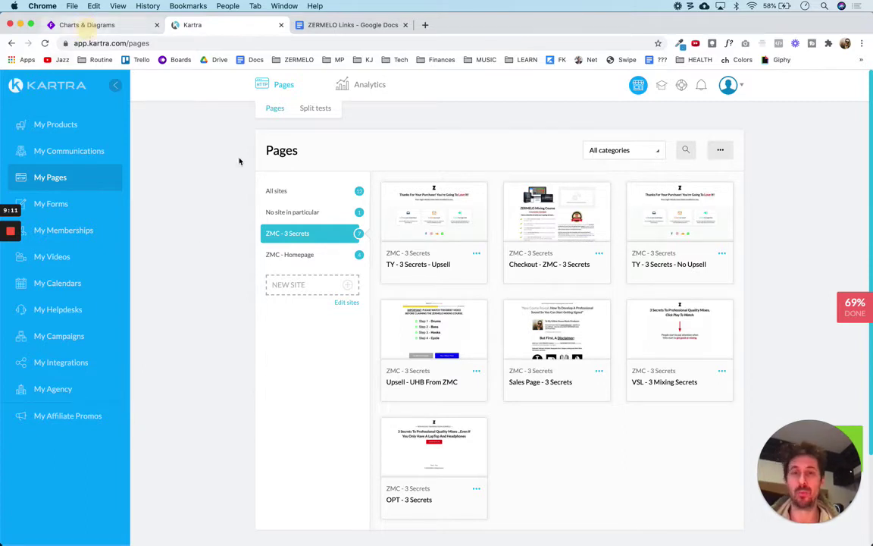
- Switch to the Whimsical flowchart and check which Facebook event the OPTIN page needs
{"action": "left_click", "coordinate": [86, 25]}
{"action": "left_click", "coordinate": [169, 301]}
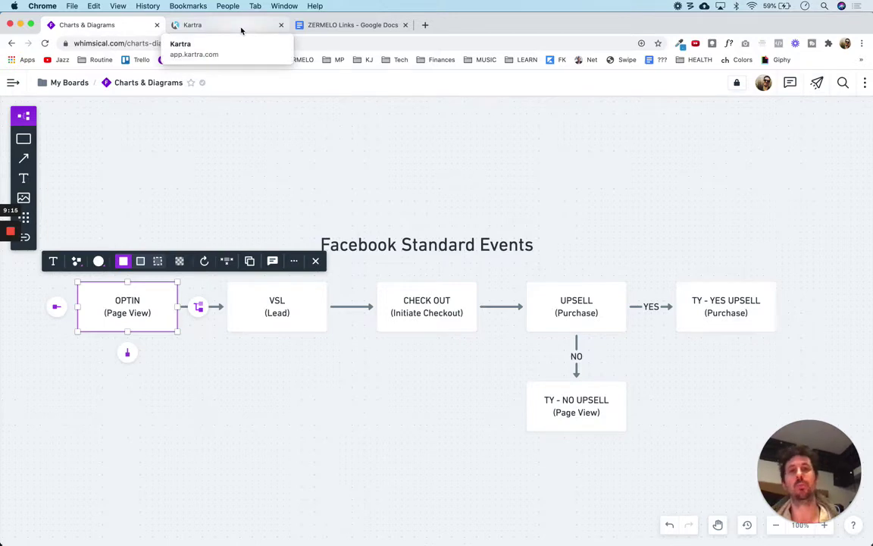
{"action": "left_click", "coordinate": [160, 138]}
- Go back to Kartra and open the OPT - 3 Secrets page in the page editor, keeping its name and site
{"action": "left_click", "coordinate": [225, 30]}
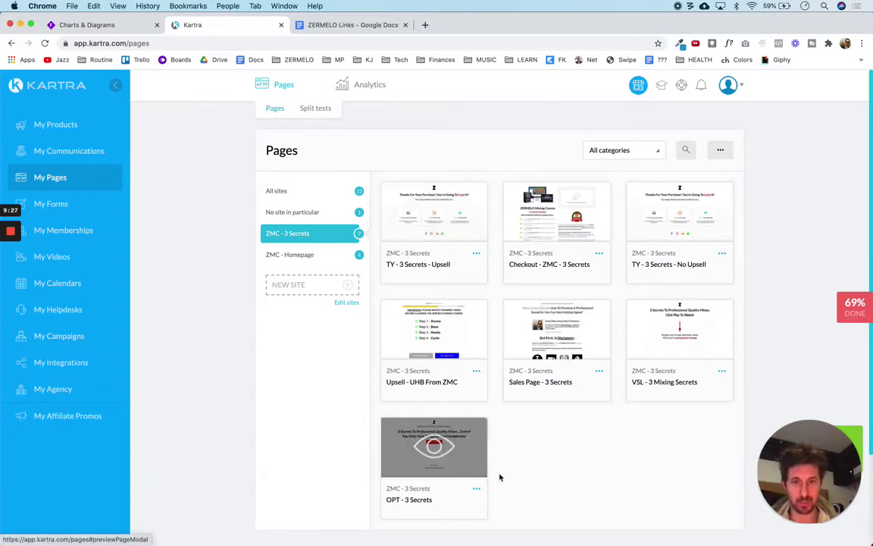
{"action": "left_click", "coordinate": [476, 488]}
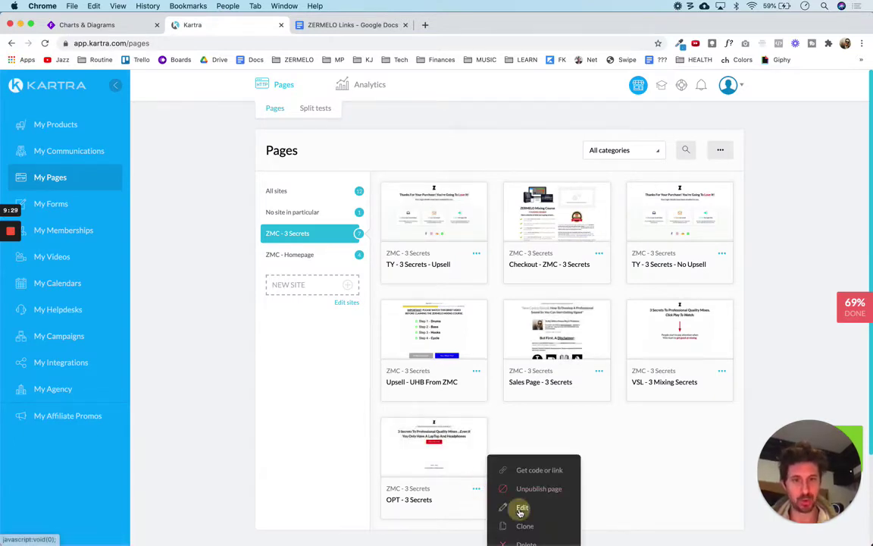
{"action": "left_click", "coordinate": [533, 505]}
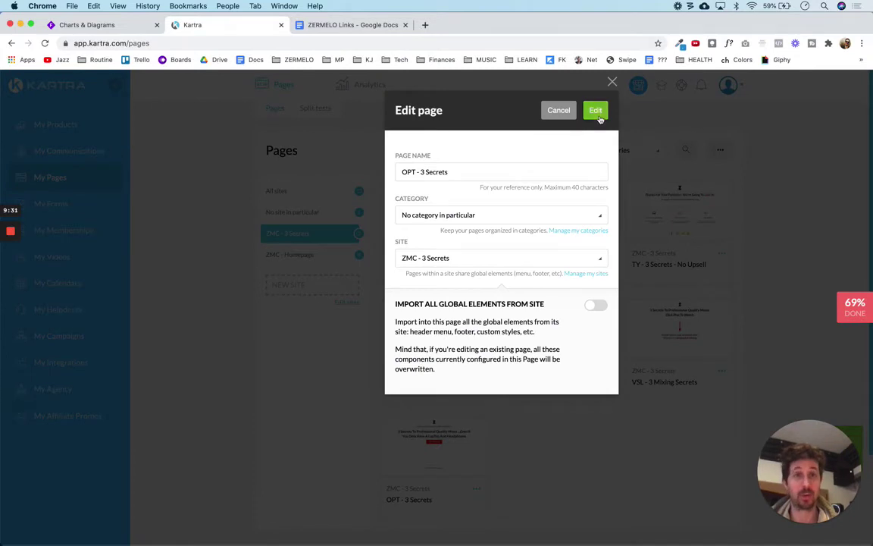
{"action": "left_click", "coordinate": [597, 114]}
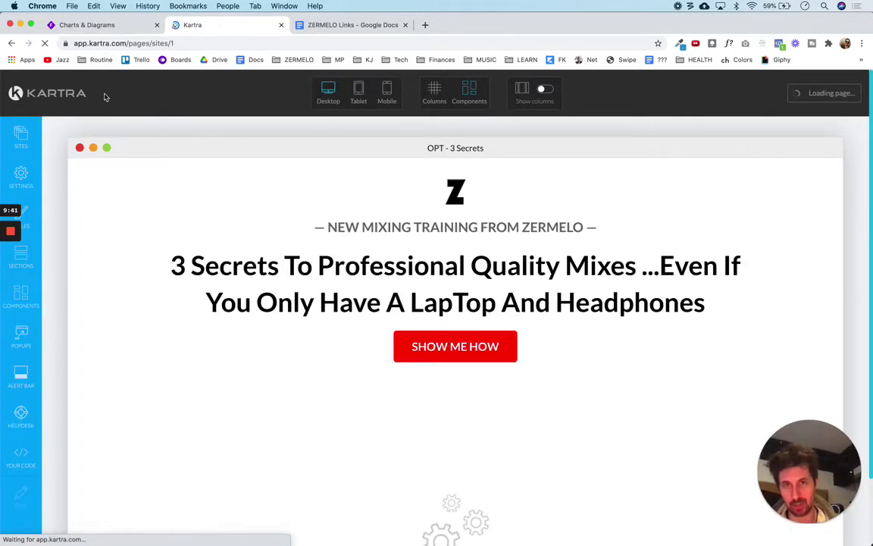
- In the page's tracking code settings, check the PageView event line of the Facebook Ads code and apply the codes
{"action": "left_click", "coordinate": [21, 175]}
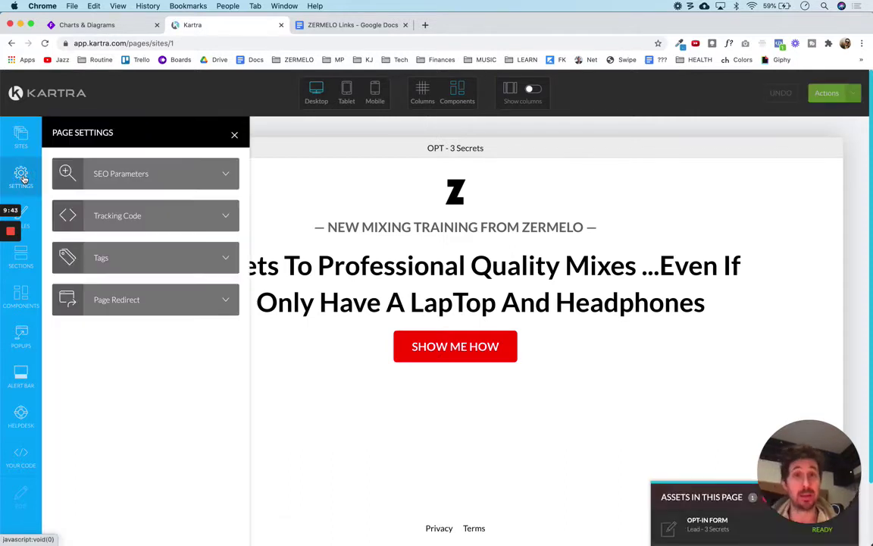
{"action": "left_click", "coordinate": [224, 217]}
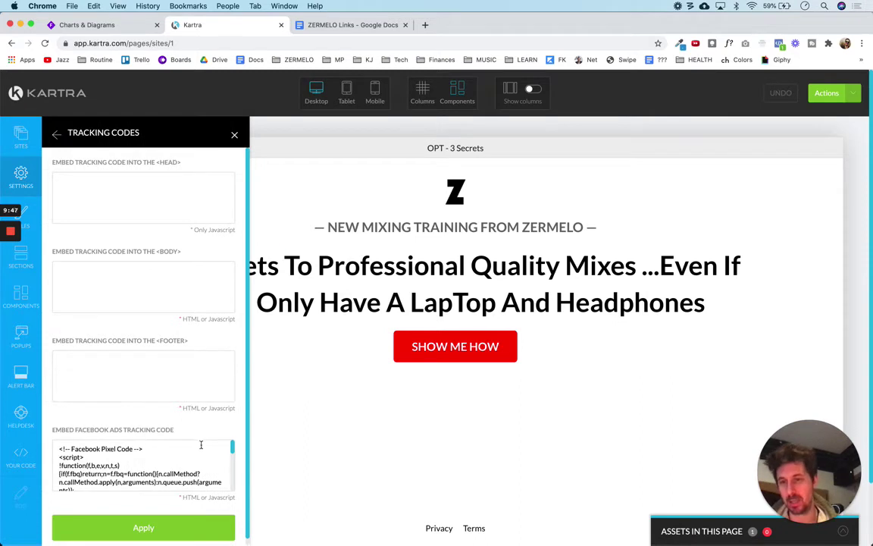
{"action": "scroll", "coordinate": [201, 444], "scroll_direction": "down", "scroll_amount": 8}
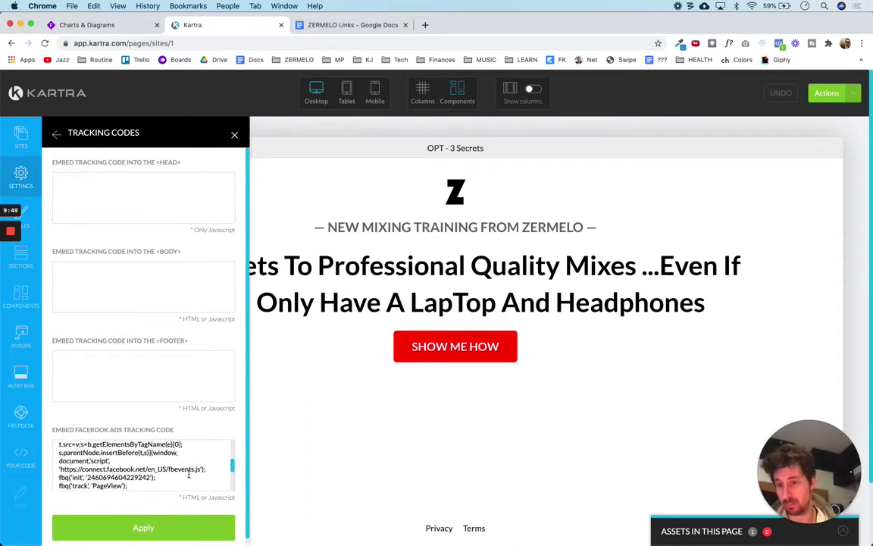
{"action": "scroll", "coordinate": [189, 473], "scroll_direction": "down", "scroll_amount": 3}
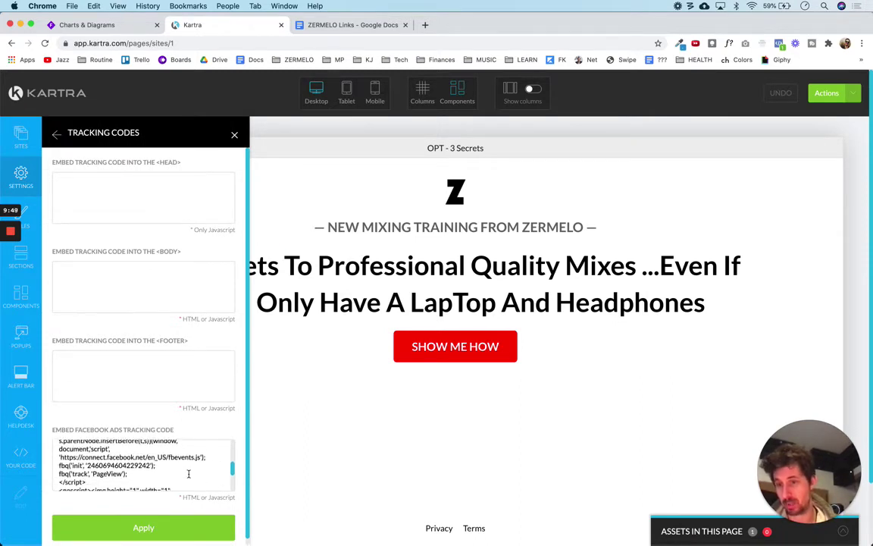
{"action": "triple_click", "coordinate": [140, 459]}
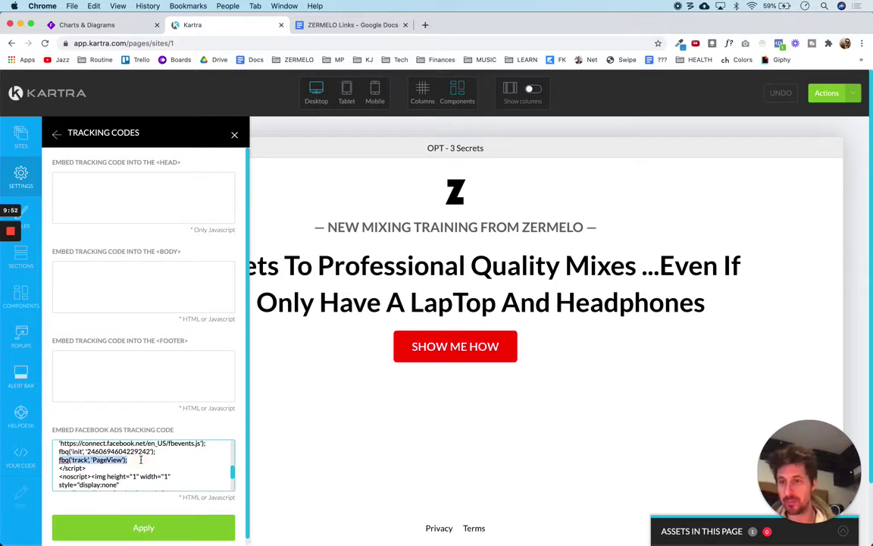
{"action": "left_click", "coordinate": [60, 460]}
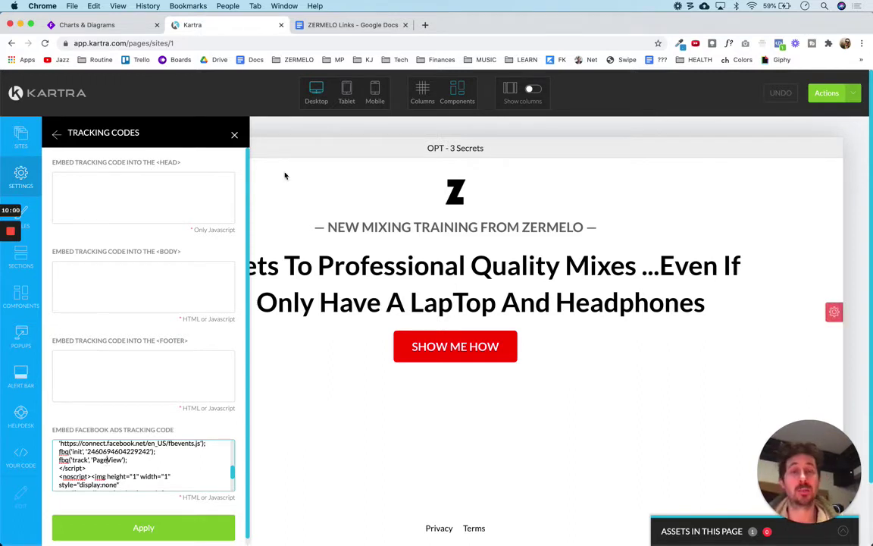
{"action": "left_click", "coordinate": [169, 529]}
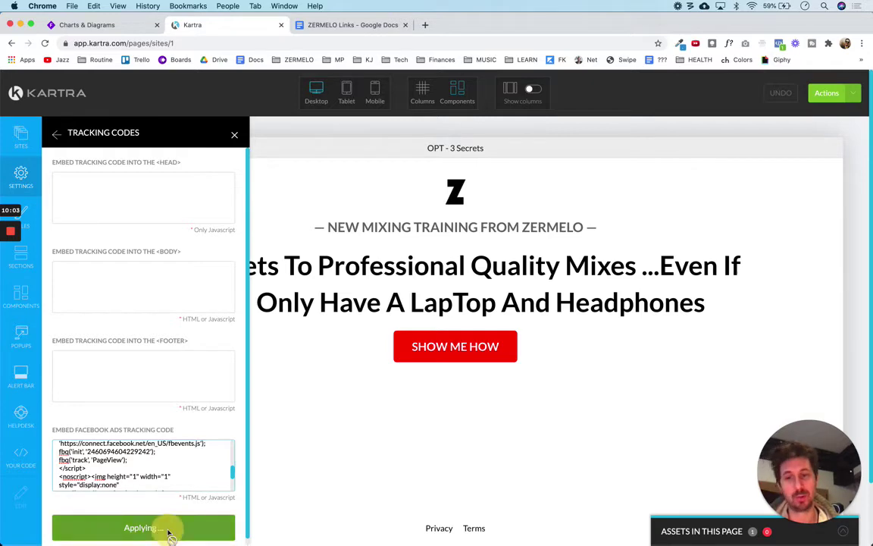
- Exit the page editor to the dashboard and filter the pages to the ZMC - 3 Secrets site
{"action": "left_click", "coordinate": [858, 93]}
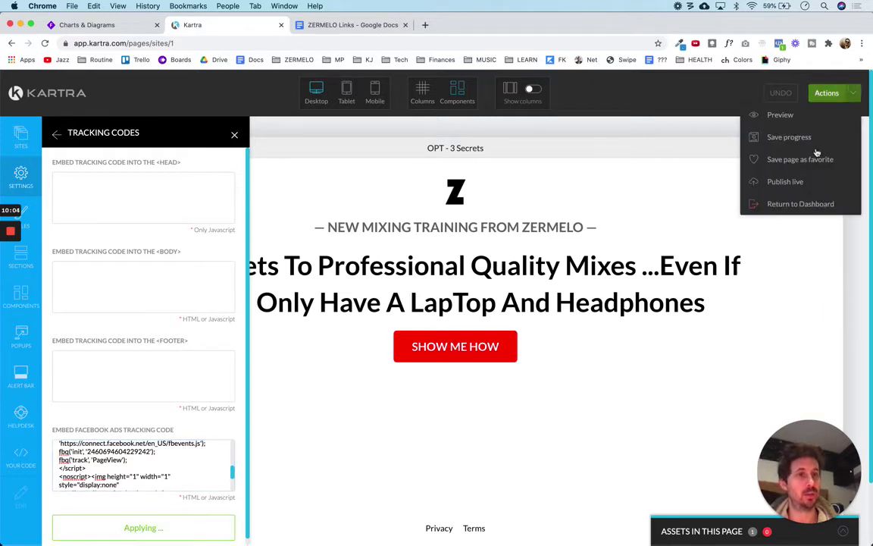
{"action": "left_click", "coordinate": [784, 204]}
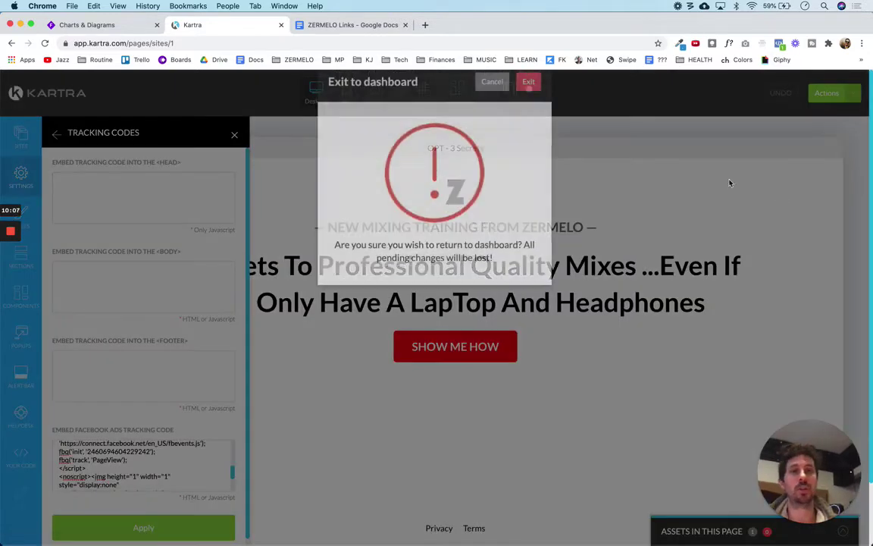
{"action": "left_click", "coordinate": [533, 111]}
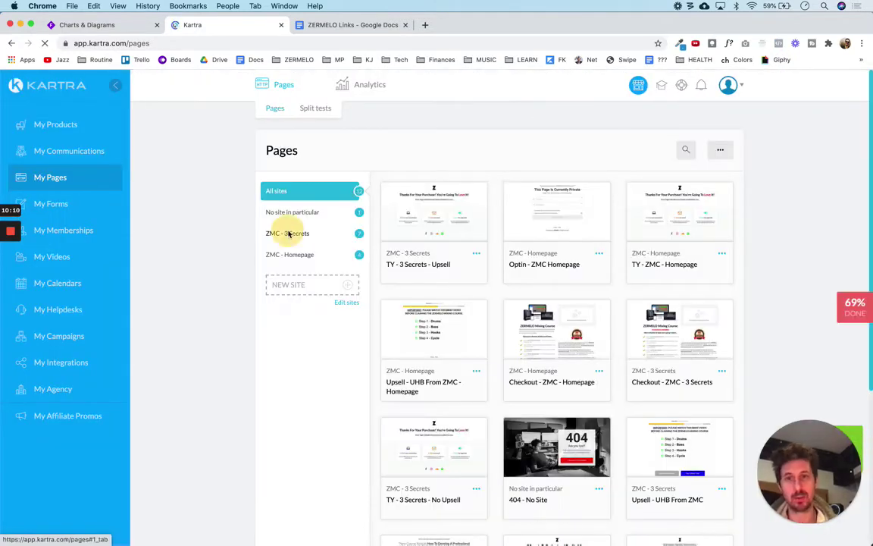
{"action": "left_click", "coordinate": [288, 233]}
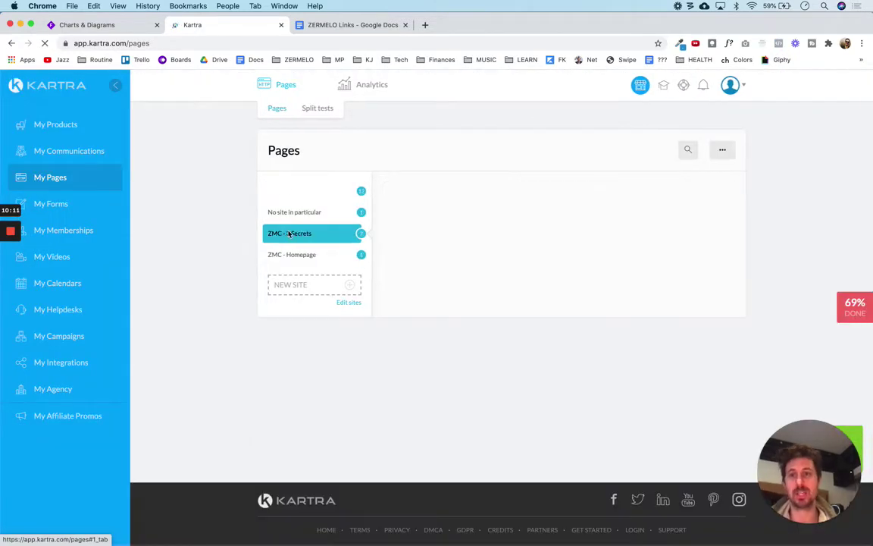
- Switch to the Whimsical flowchart and fill the OPTIN (Page View) box with green to mark it as done
{"action": "key", "text": "super+Tab"}
{"action": "key", "text": "super+Tab"}
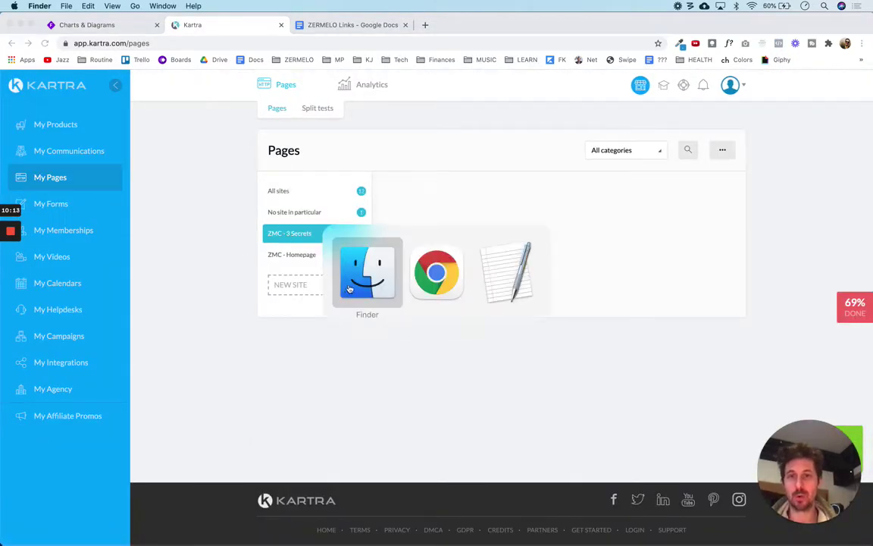
{"action": "left_click", "coordinate": [78, 24]}
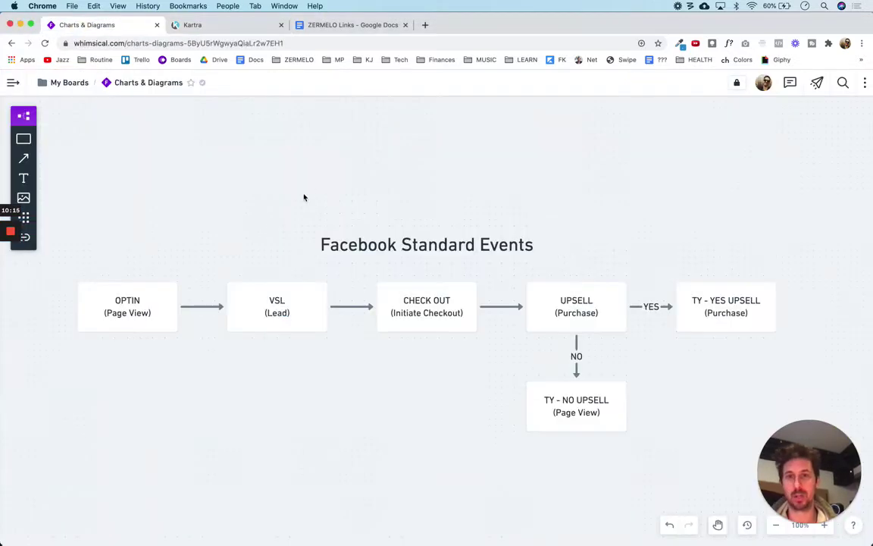
{"action": "left_click", "coordinate": [167, 296]}
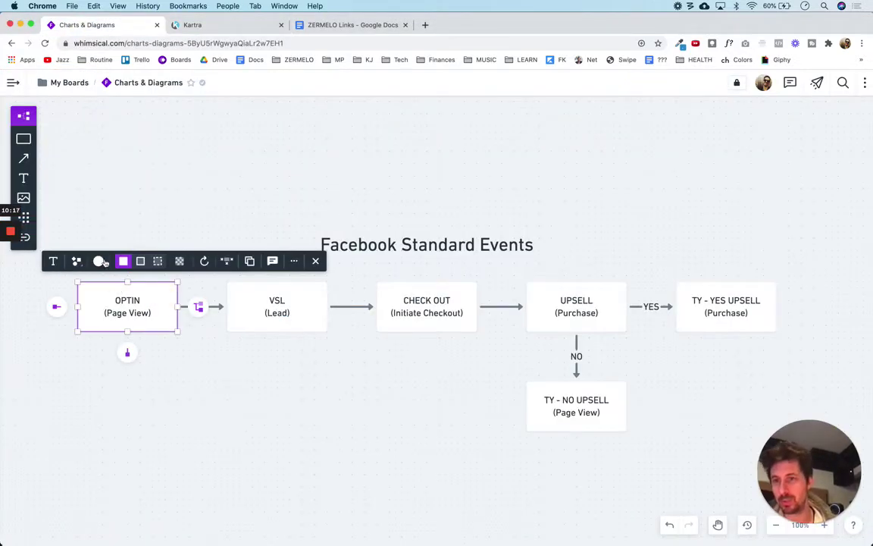
{"action": "left_click", "coordinate": [102, 261]}
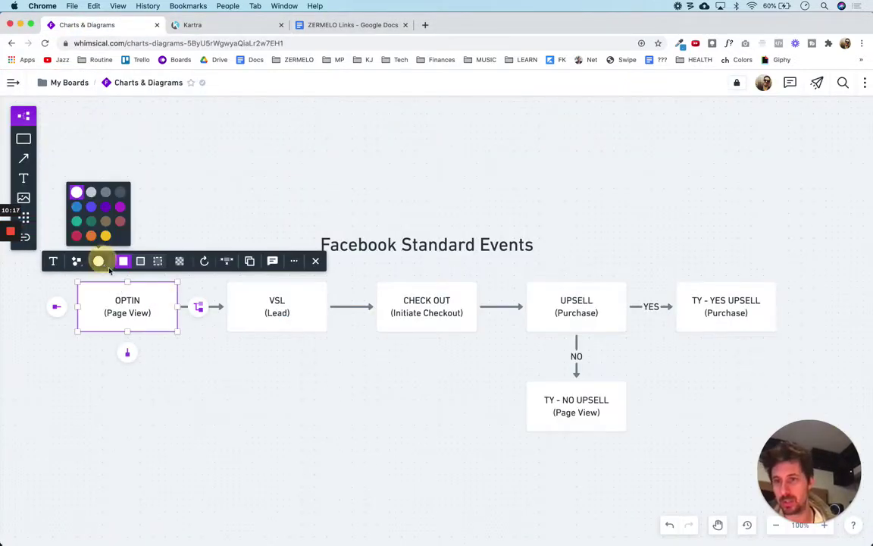
{"action": "left_click", "coordinate": [76, 221]}
{"action": "left_click", "coordinate": [212, 193]}
{"action": "left_click", "coordinate": [214, 197]}
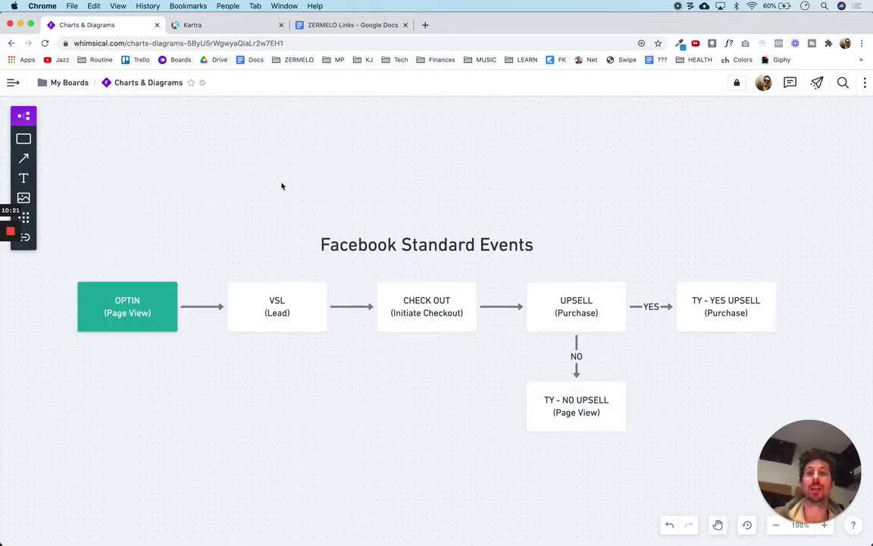
- Check which Facebook event the VSL page needs in the flowchart
{"action": "left_click", "coordinate": [247, 298]}
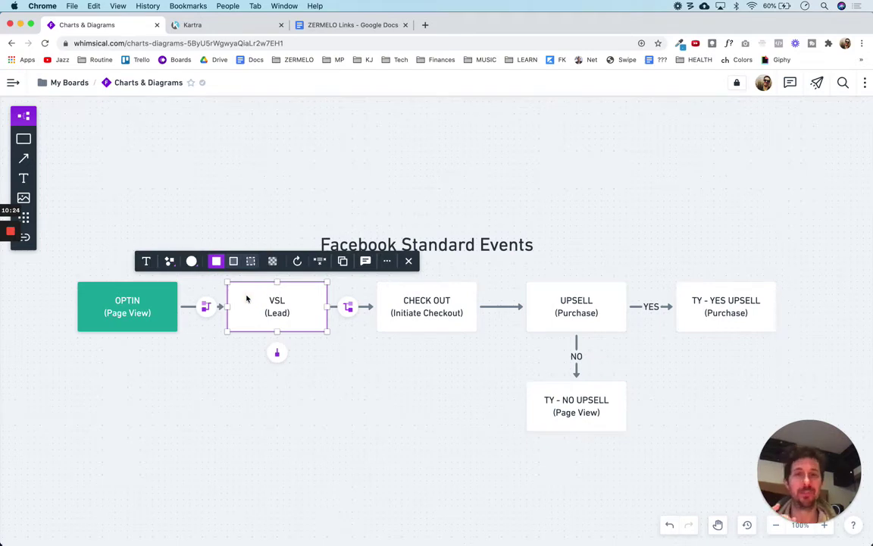
{"action": "left_click", "coordinate": [229, 146]}
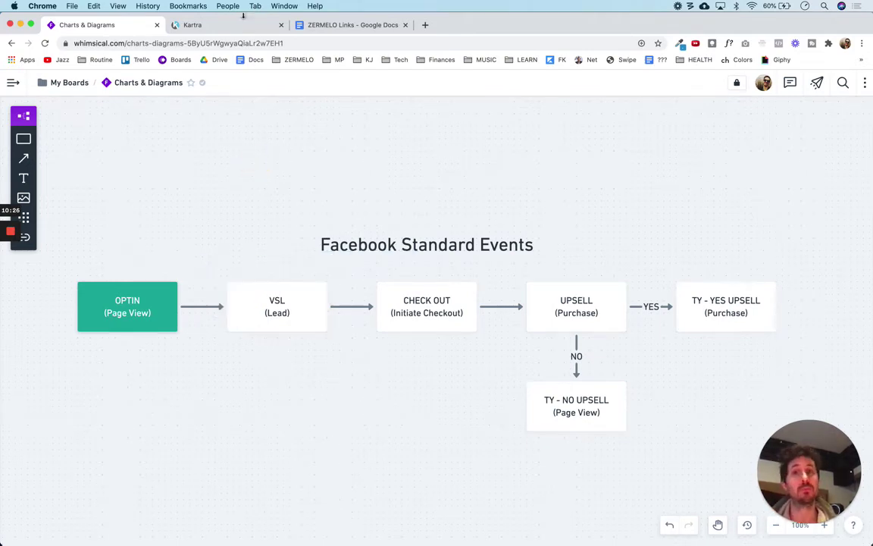
- Switch to Kartra and open the VSL - 3 Mixing Secrets page of the ZMC - 3 Secrets site for editing
{"action": "left_click", "coordinate": [231, 25]}
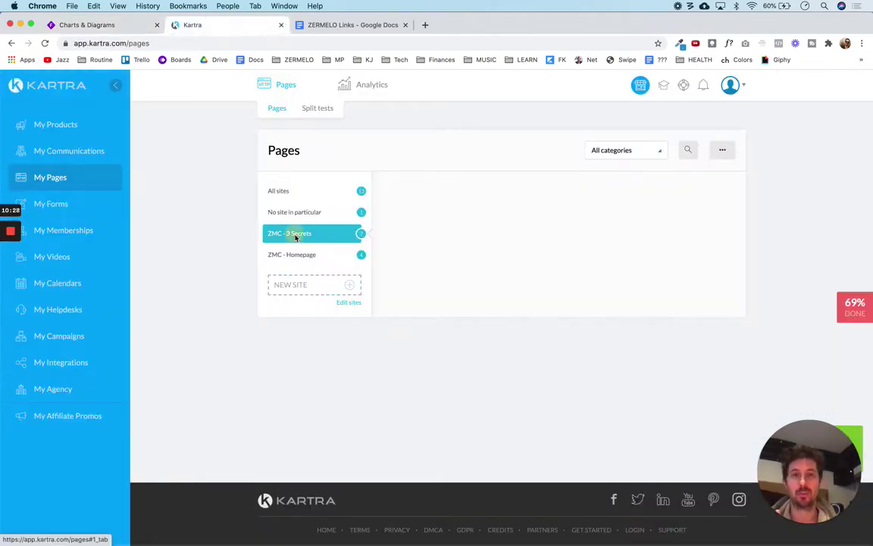
{"action": "scroll", "coordinate": [203, 345], "scroll_direction": "down", "scroll_amount": 1}
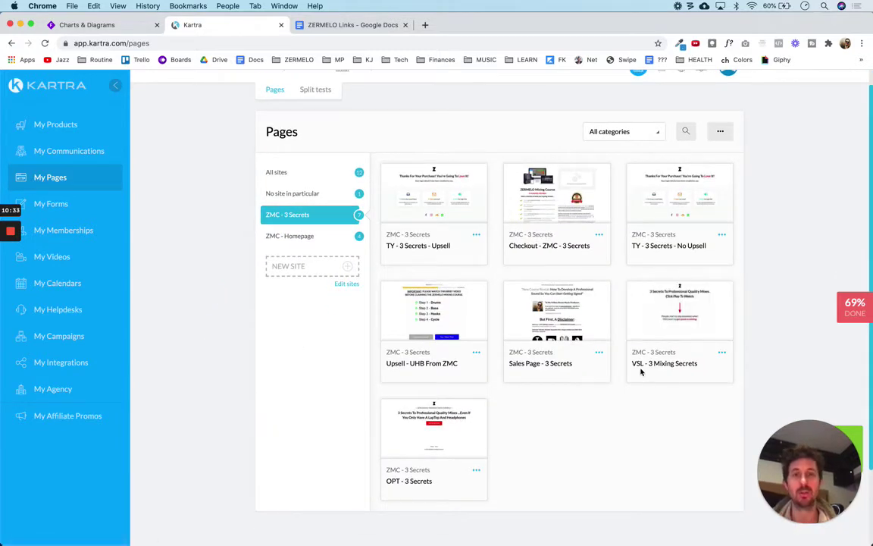
{"action": "left_click", "coordinate": [722, 352]}
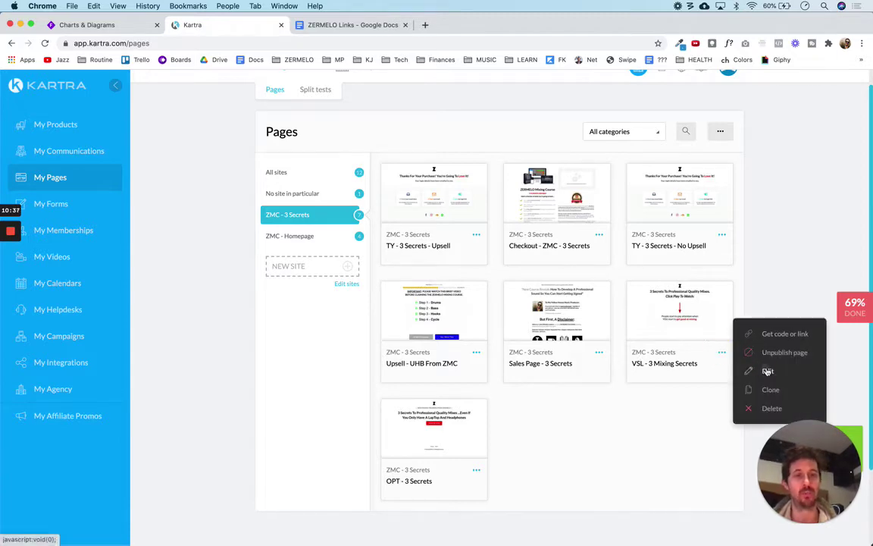
{"action": "left_click", "coordinate": [766, 371]}
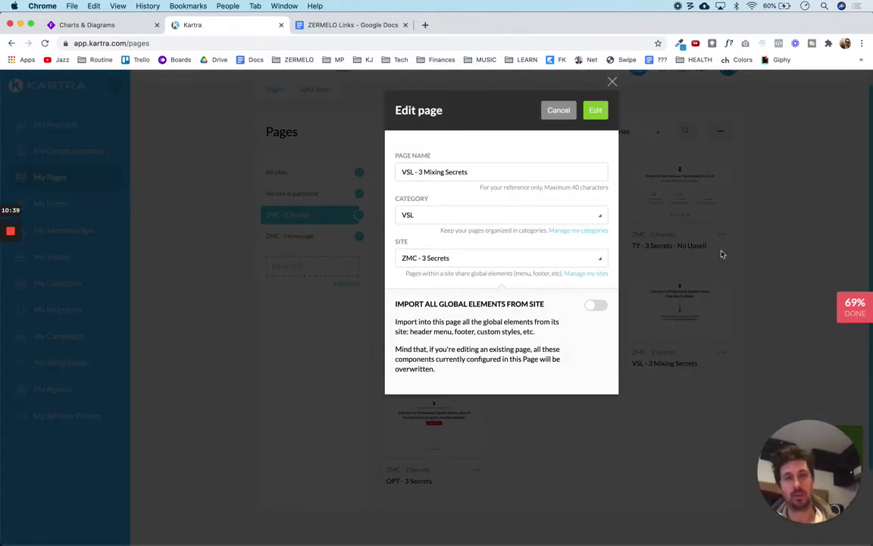
{"action": "left_click", "coordinate": [596, 112]}
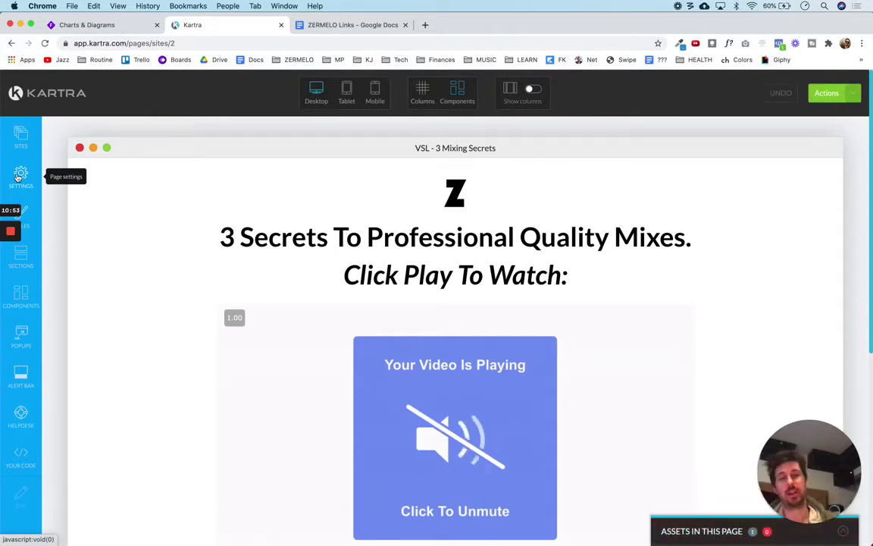
- Open the page's tracking code settings and go to the PageView event line in the Facebook Ads tracking code
{"action": "left_click", "coordinate": [18, 176]}
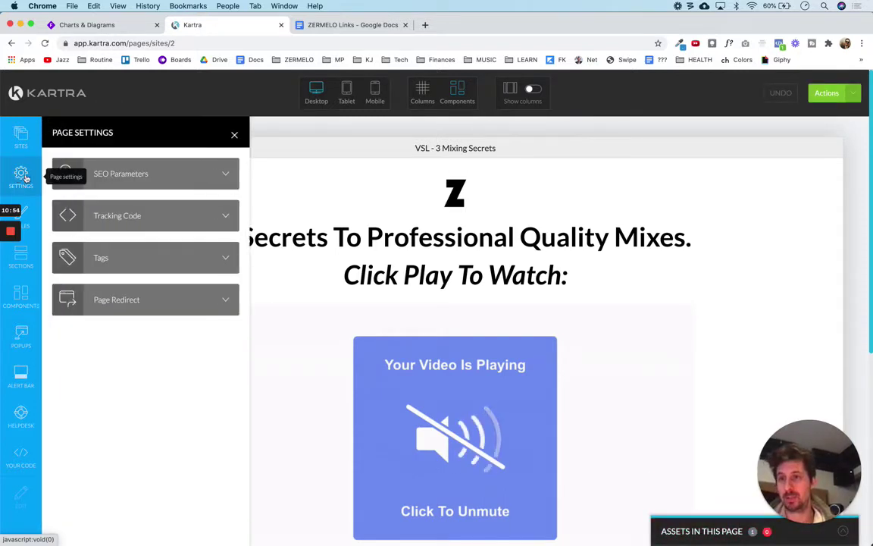
{"action": "left_click", "coordinate": [229, 217]}
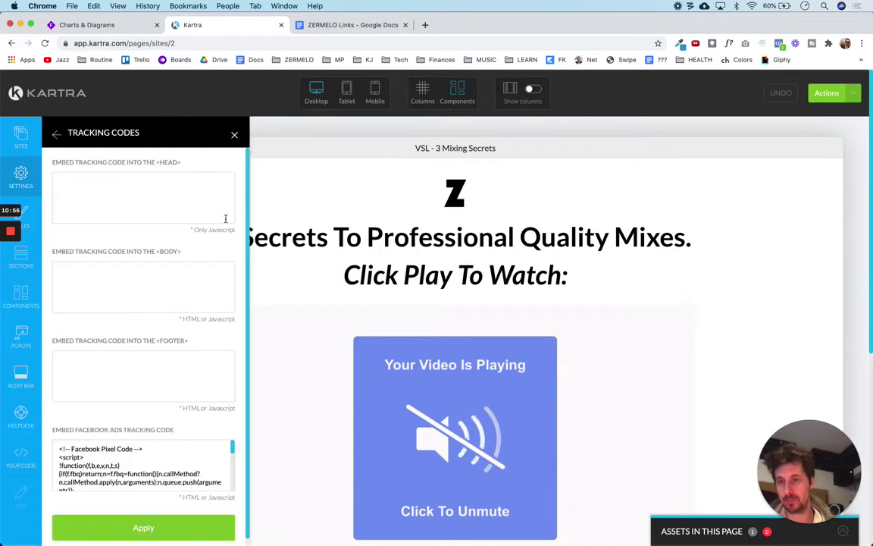
{"action": "scroll", "coordinate": [148, 456], "scroll_direction": "down", "scroll_amount": 5}
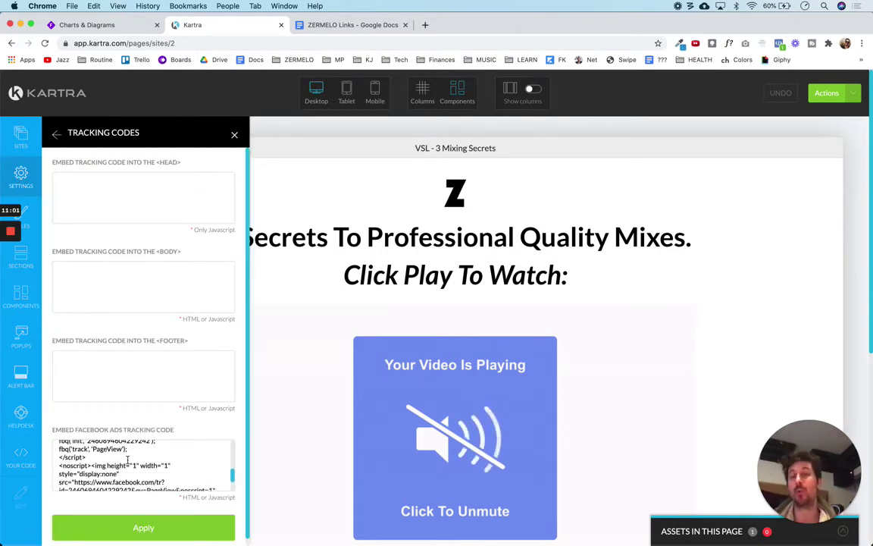
- Search Google for "standard event codes facebook" in a new tab and open the Specifications for Facebook Pixel Standard Events article
{"action": "left_click", "coordinate": [354, 25]}
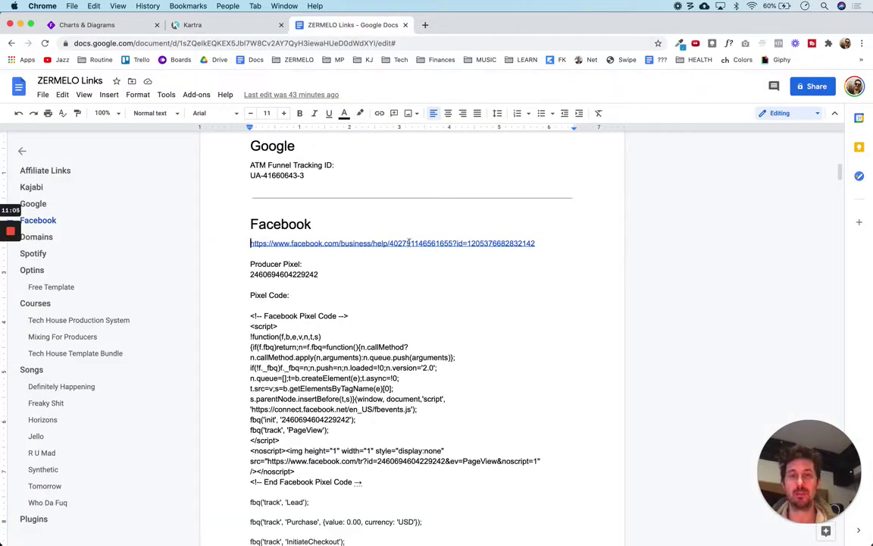
{"action": "left_click", "coordinate": [425, 25]}
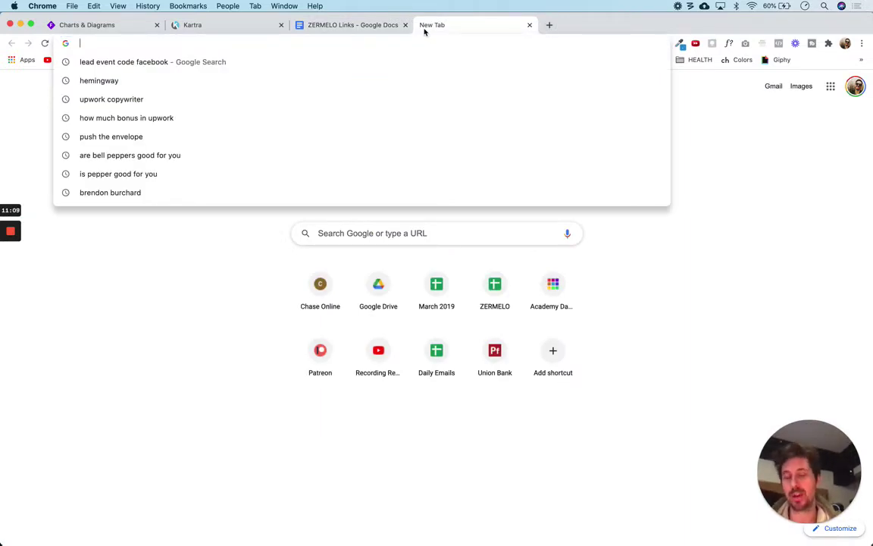
{"action": "type", "text": "sta"}
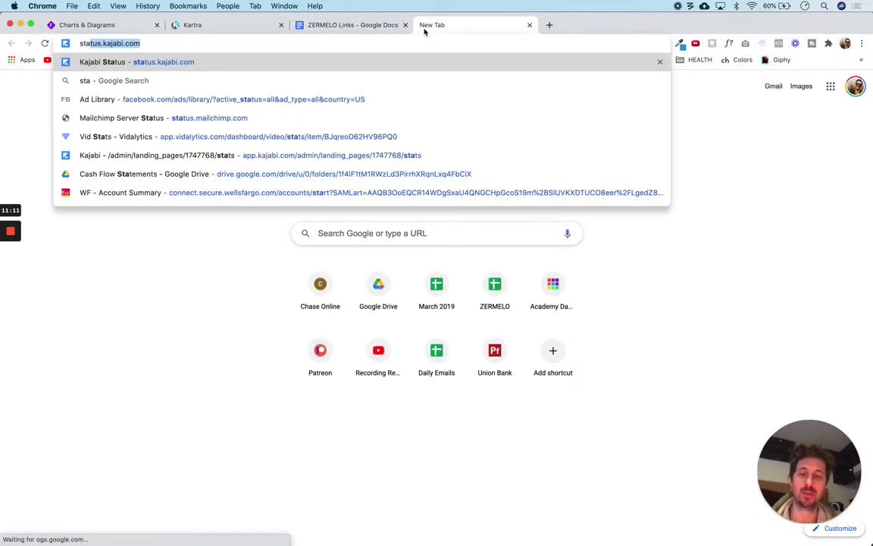
{"action": "type", "text": "ndard event codes"}
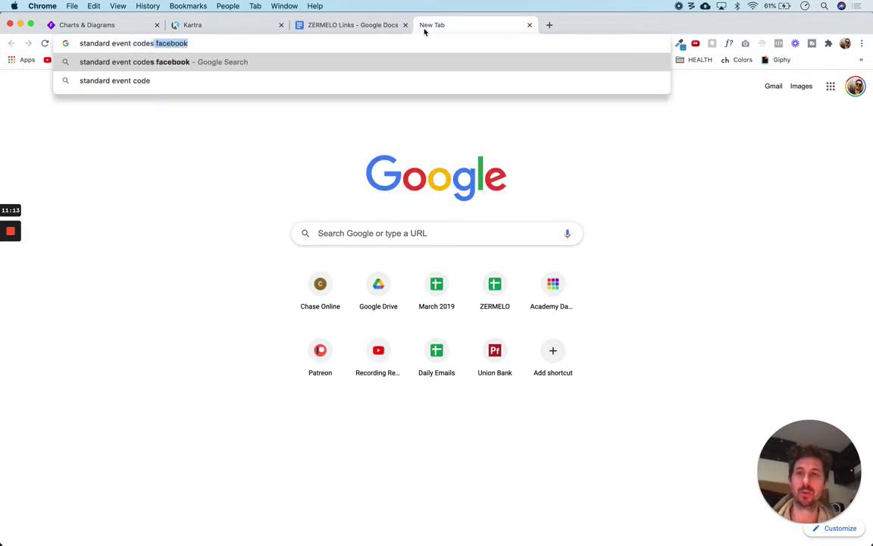
{"action": "key", "text": "Return"}
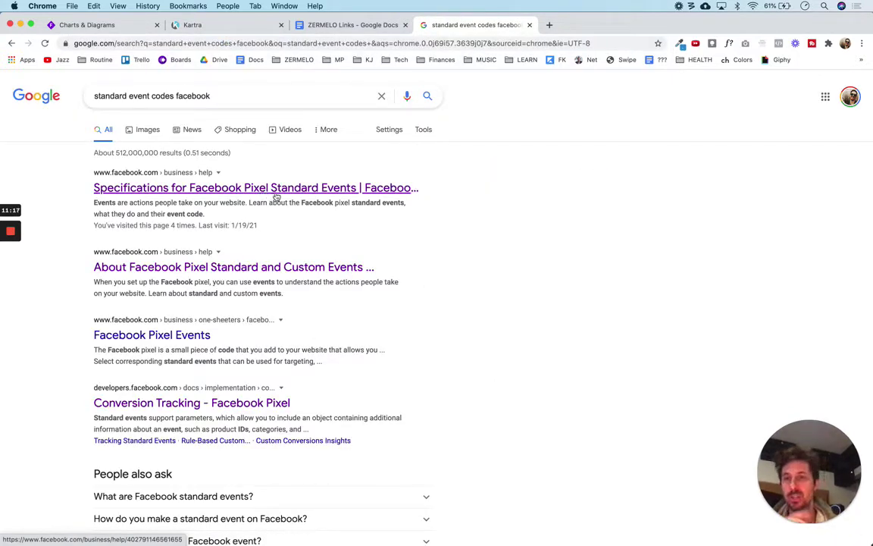
{"action": "left_click", "coordinate": [277, 190]}
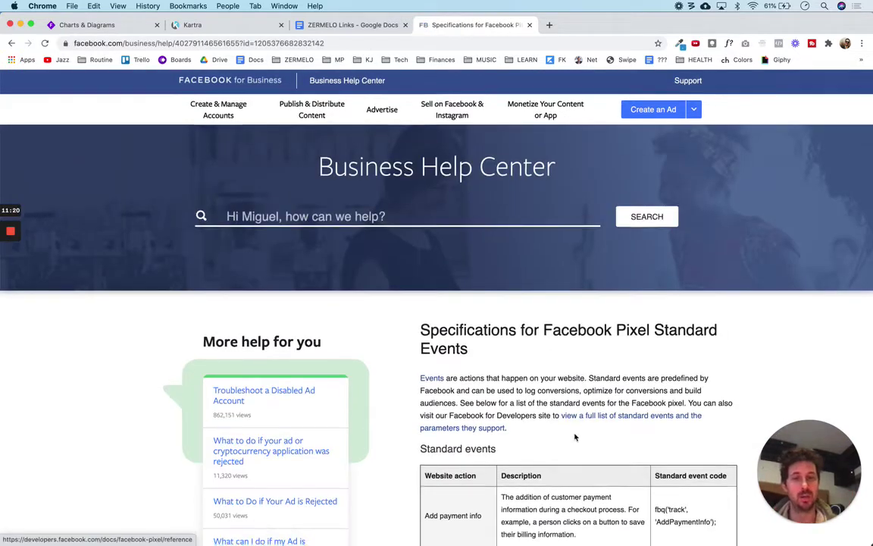
- Find the Lead event in the standard events table and copy its code, fbq('track', 'Lead');
{"action": "scroll", "coordinate": [574, 436], "scroll_direction": "down", "scroll_amount": 5}
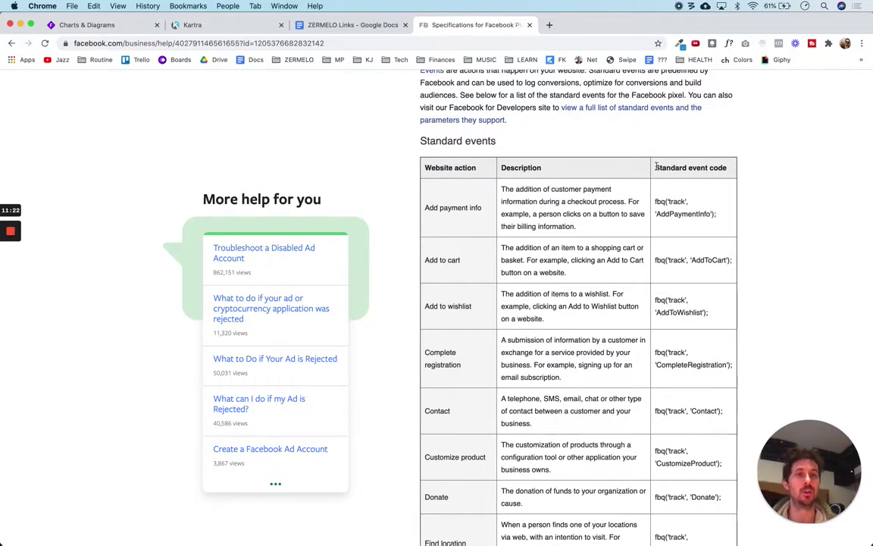
{"action": "scroll", "coordinate": [637, 250], "scroll_direction": "down", "scroll_amount": 10}
{"action": "scroll", "coordinate": [624, 334], "scroll_direction": "up", "scroll_amount": 9}
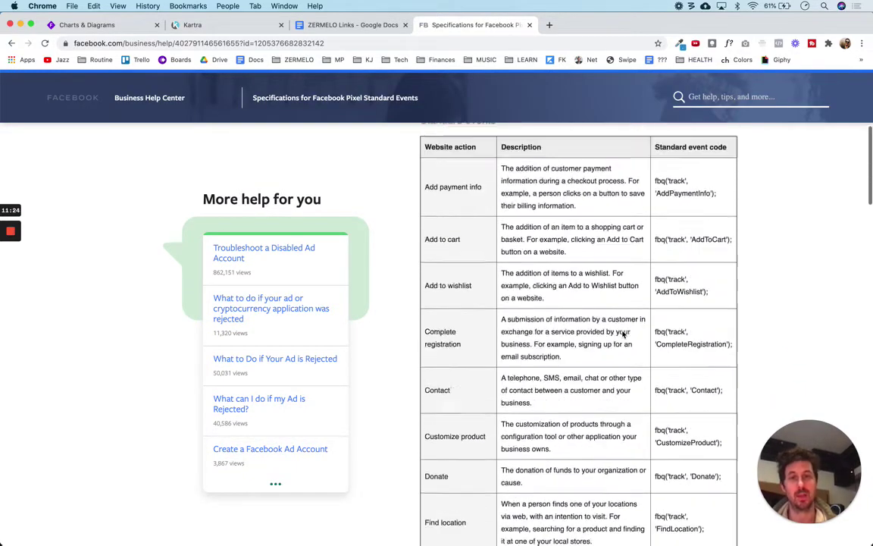
{"action": "scroll", "coordinate": [623, 334], "scroll_direction": "up", "scroll_amount": 1}
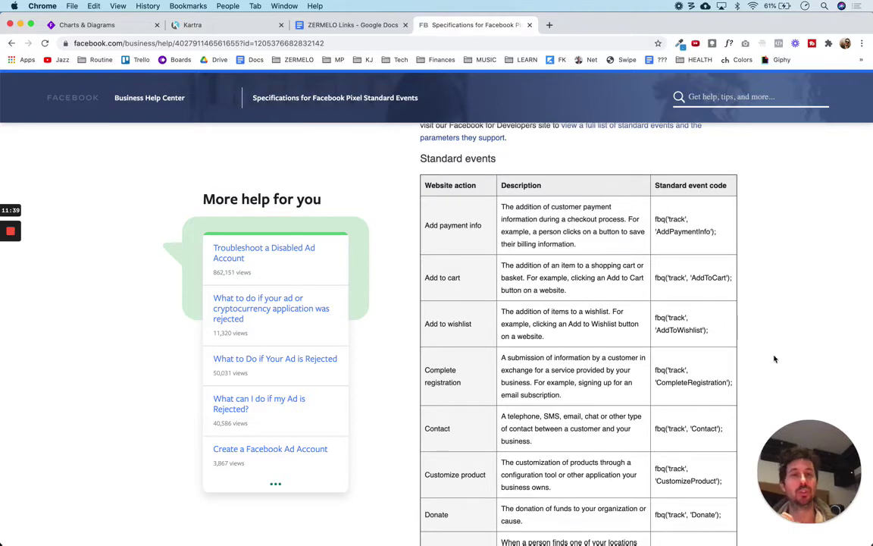
{"action": "scroll", "coordinate": [774, 356], "scroll_direction": "down", "scroll_amount": 5}
{"action": "scroll", "coordinate": [774, 358], "scroll_direction": "down", "scroll_amount": 2}
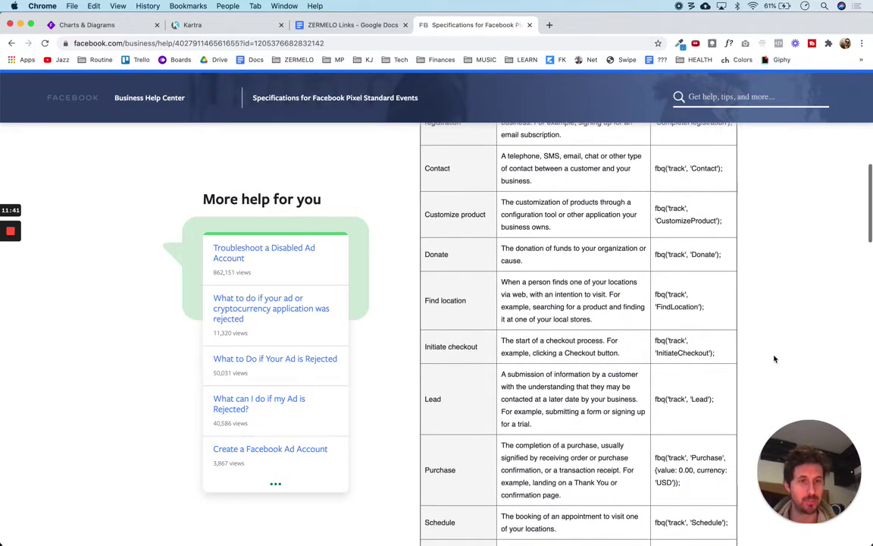
{"action": "left_click_drag", "start_coordinate": [715, 399], "coordinate": [656, 399]}
{"action": "key", "text": "super+c"}
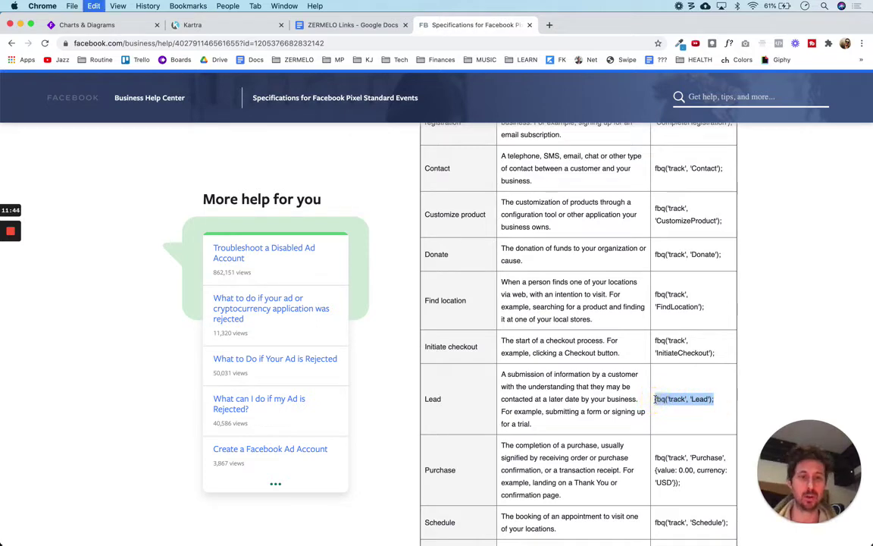
- Back in Kartra, paste fbq('track', 'Lead'); on a new line below the PageView event in the Facebook Ads code and apply the codes
{"action": "left_click", "coordinate": [212, 24]}
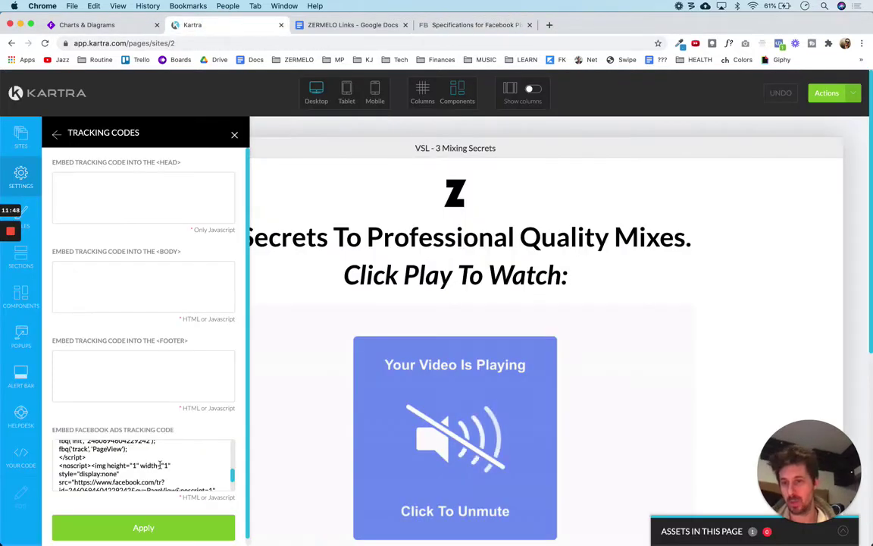
{"action": "scroll", "coordinate": [160, 465], "scroll_direction": "down", "scroll_amount": 2}
{"action": "scroll", "coordinate": [160, 464], "scroll_direction": "up", "scroll_amount": 3}
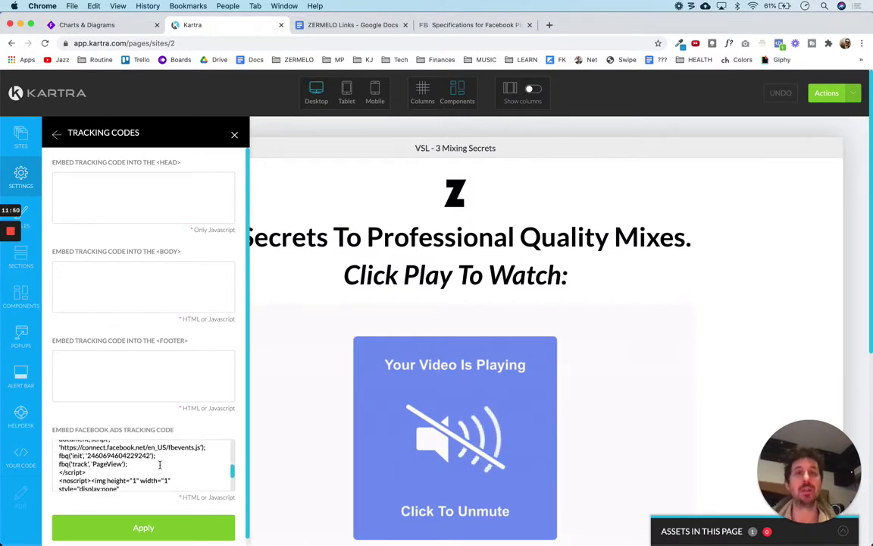
{"action": "left_click", "coordinate": [132, 466]}
{"action": "key", "text": "Return"}
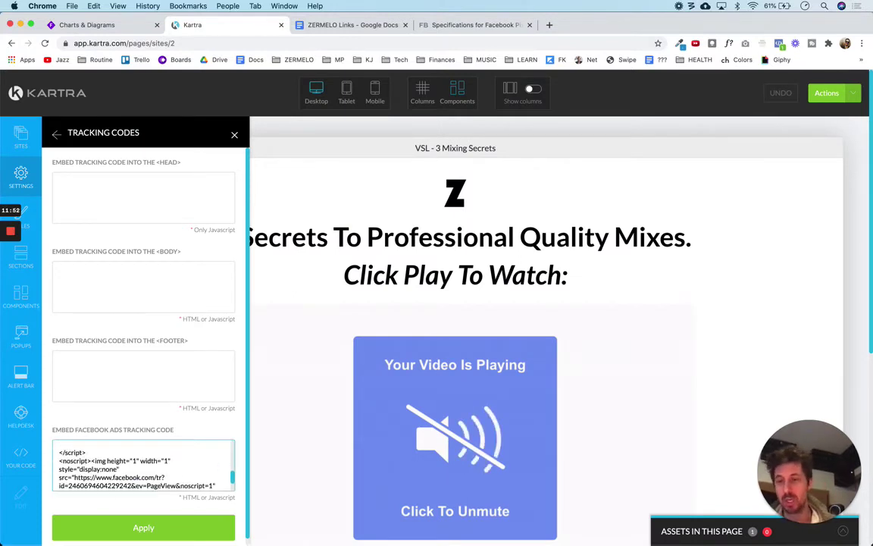
{"action": "scroll", "coordinate": [118, 472], "scroll_direction": "up", "scroll_amount": 1}
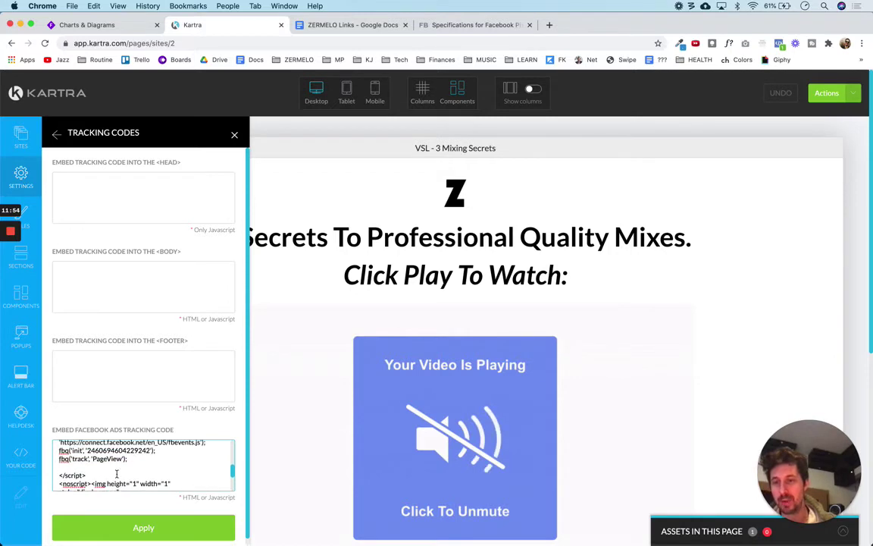
{"action": "key", "text": "super+v"}
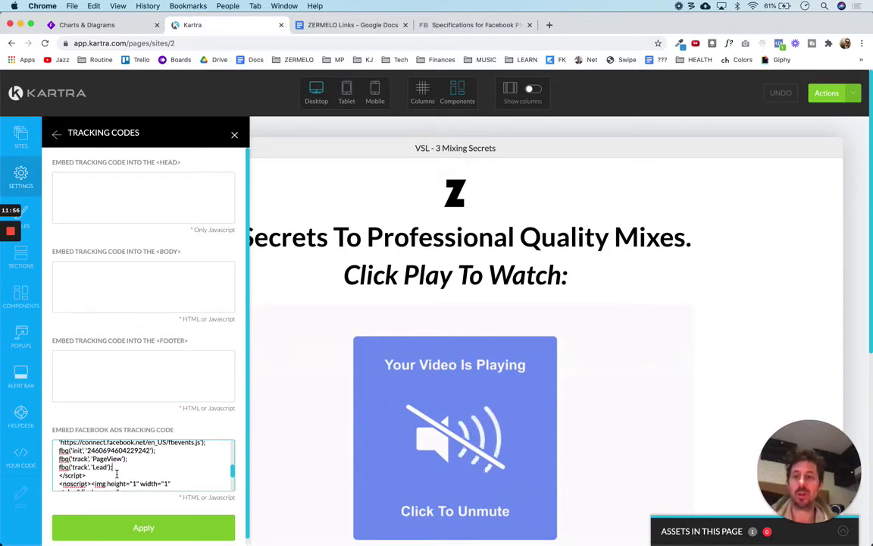
{"action": "left_click", "coordinate": [140, 528]}
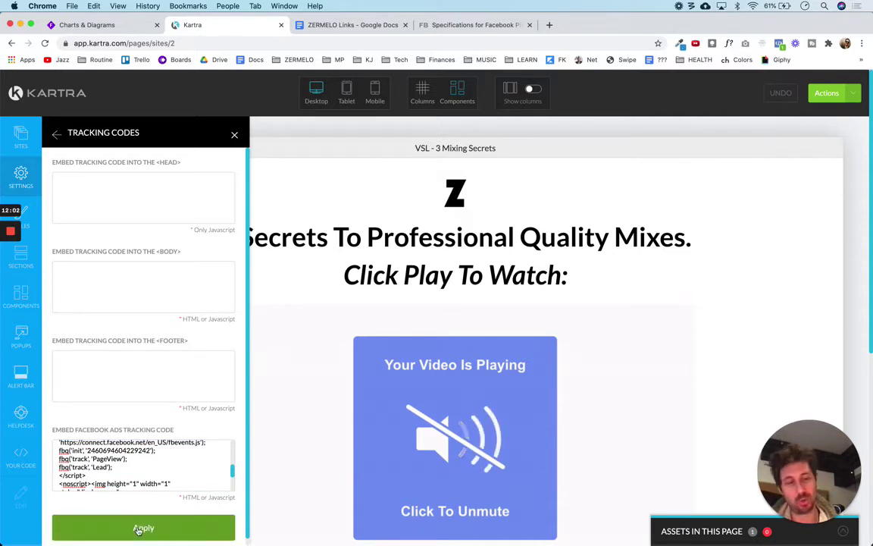
- Save the VSL page's progress, publish it live and close the publish dialog
{"action": "left_click", "coordinate": [854, 96]}
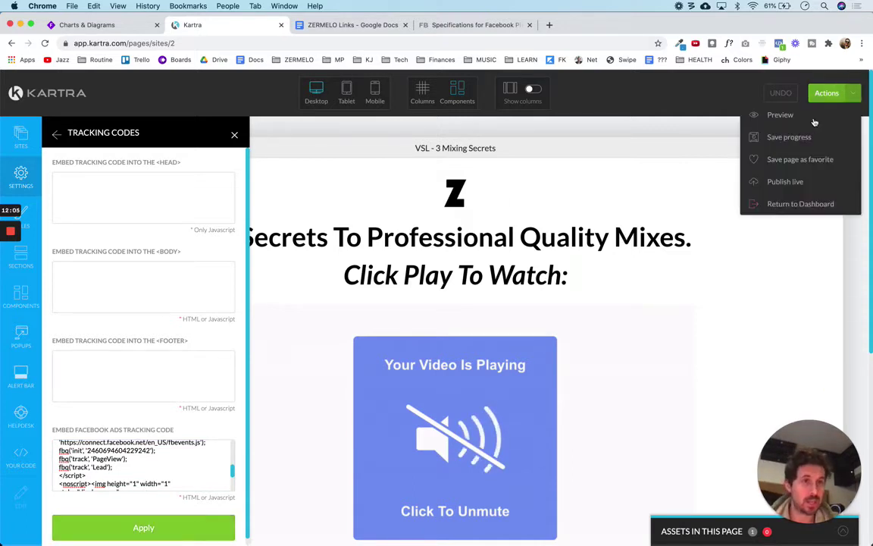
{"action": "left_click", "coordinate": [793, 141]}
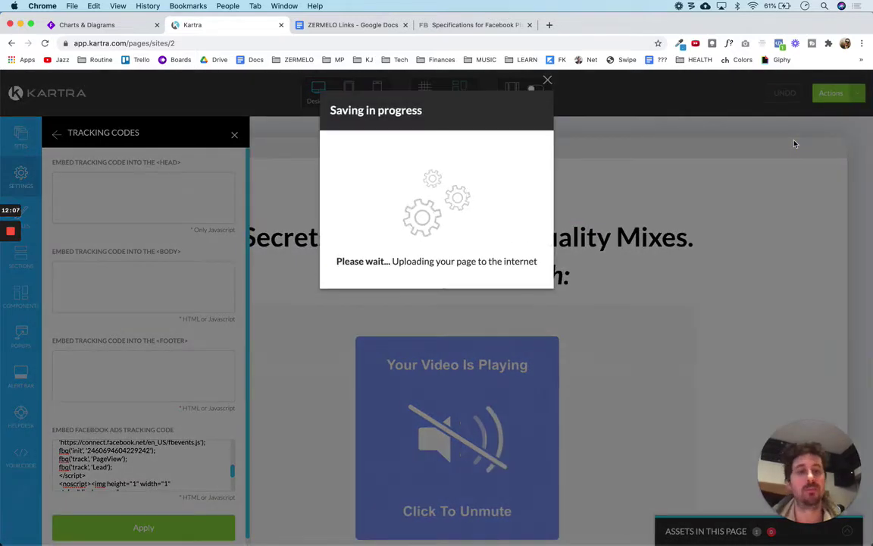
{"action": "left_click", "coordinate": [547, 81]}
{"action": "left_click", "coordinate": [852, 93]}
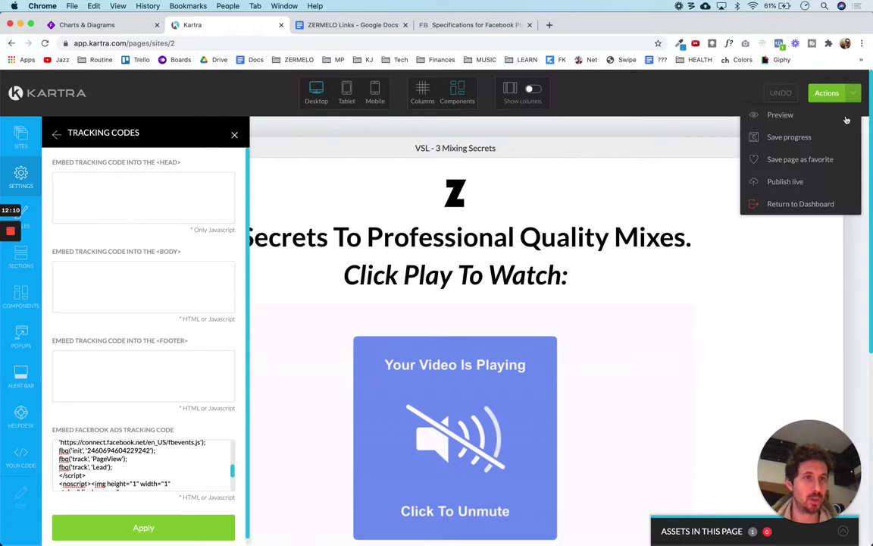
{"action": "left_click", "coordinate": [788, 183]}
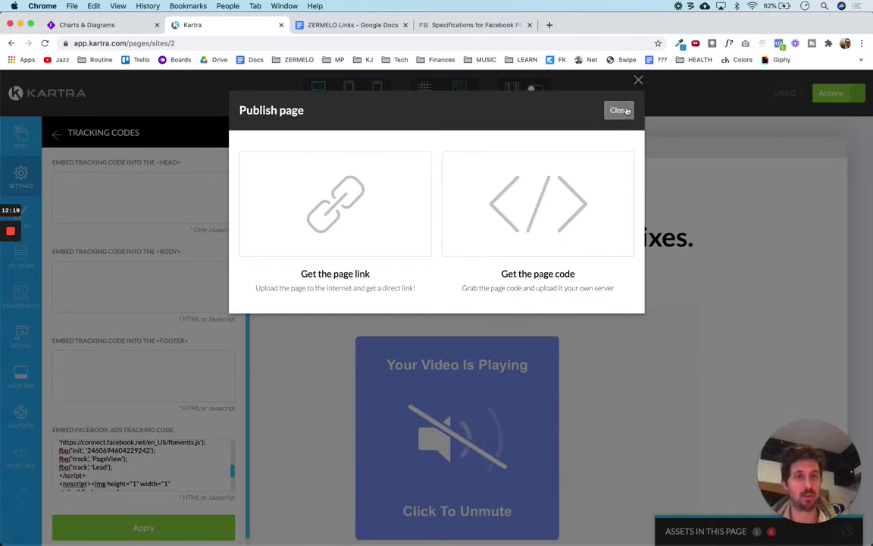
{"action": "left_click", "coordinate": [623, 110]}
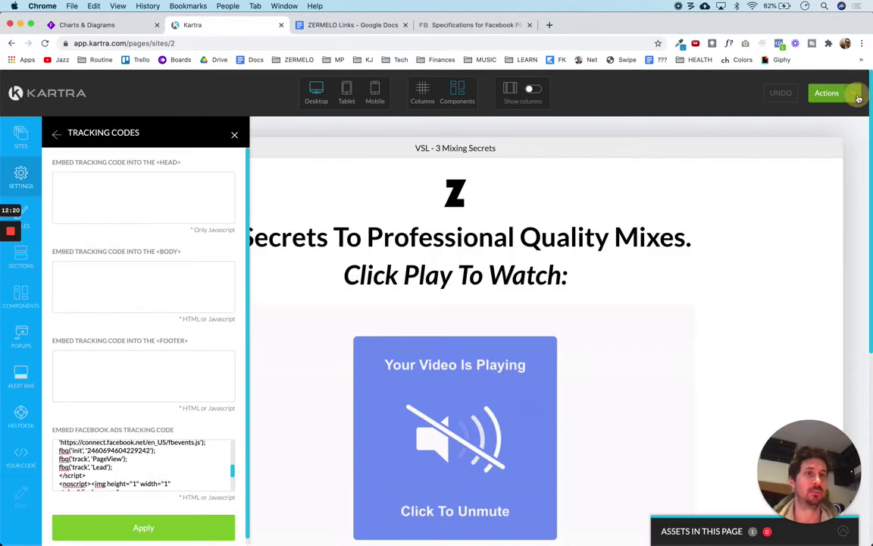
- Exit the VSL page editor to the dashboard and show only the pages of the ZMC - 3 Secrets site
{"action": "left_click", "coordinate": [828, 93]}
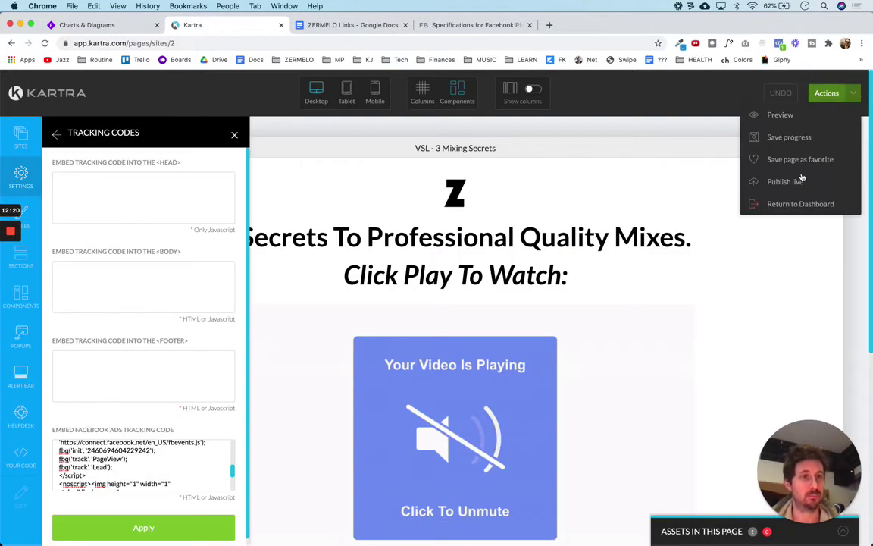
{"action": "left_click", "coordinate": [789, 204]}
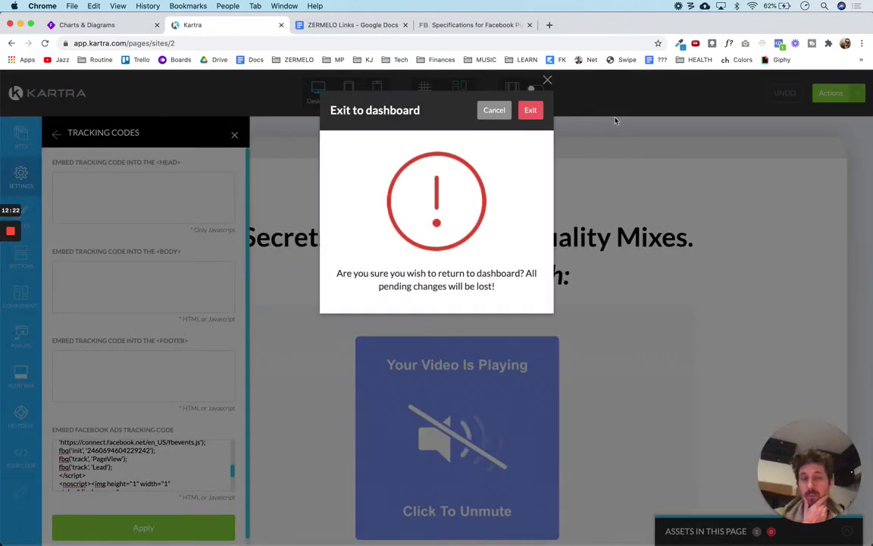
{"action": "left_click", "coordinate": [530, 111]}
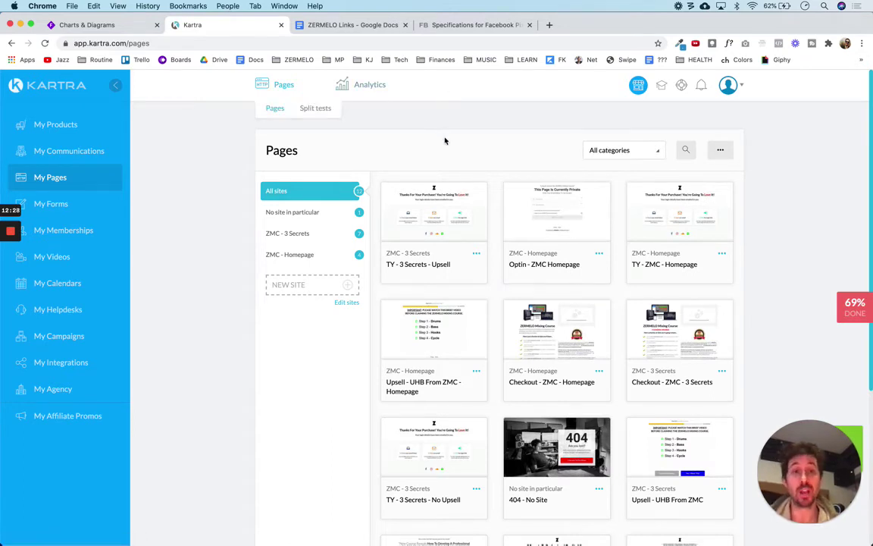
{"action": "scroll", "coordinate": [444, 337], "scroll_direction": "down", "scroll_amount": 3}
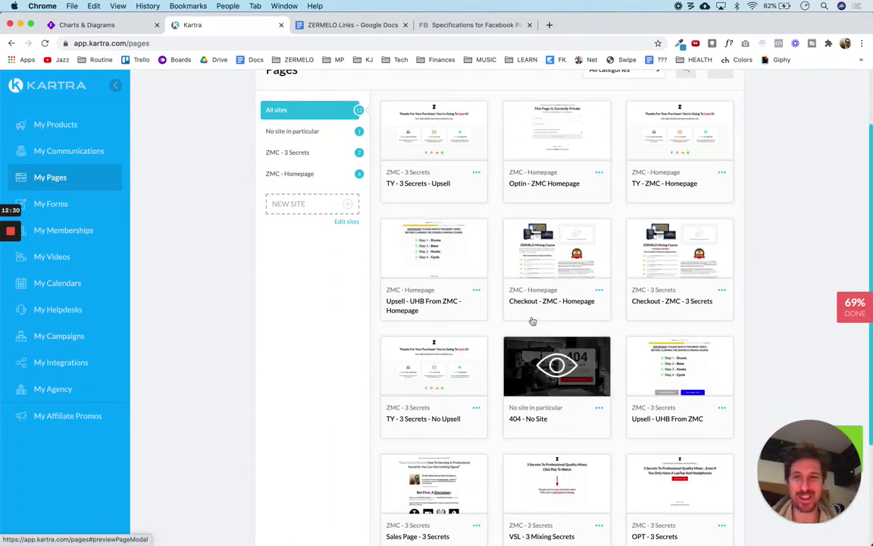
{"action": "left_click", "coordinate": [309, 152]}
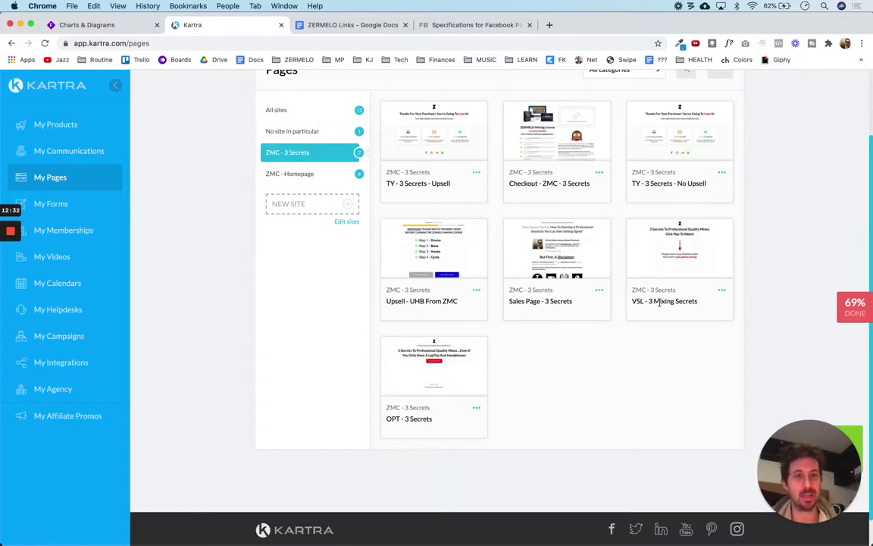
- Reopen the VSL - 3 Mixing Secrets page in the editor and show its tracking codes
{"action": "left_click", "coordinate": [724, 291]}
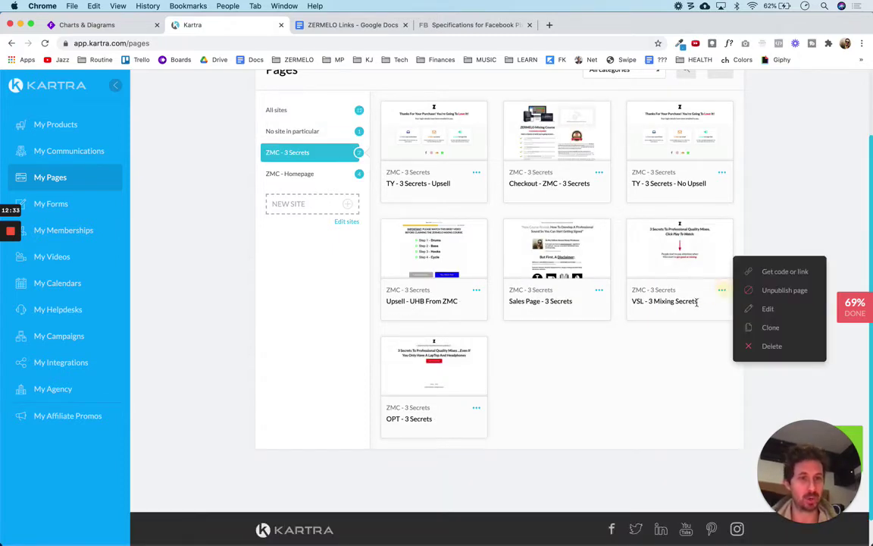
{"action": "left_click", "coordinate": [767, 310]}
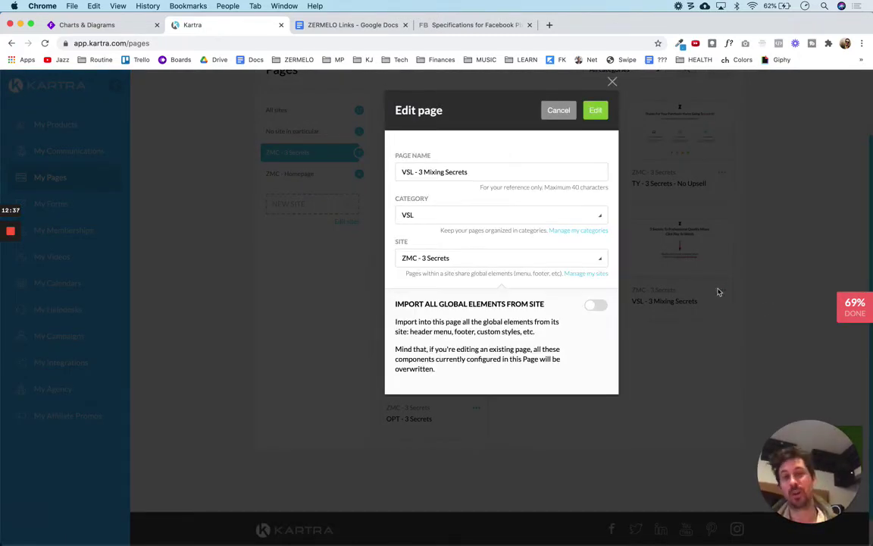
{"action": "left_click", "coordinate": [597, 114]}
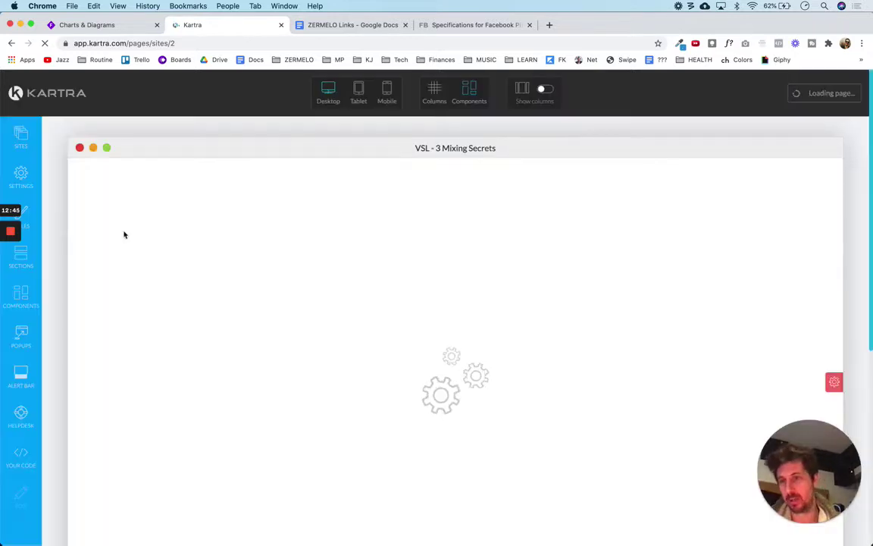
{"action": "left_click", "coordinate": [29, 178]}
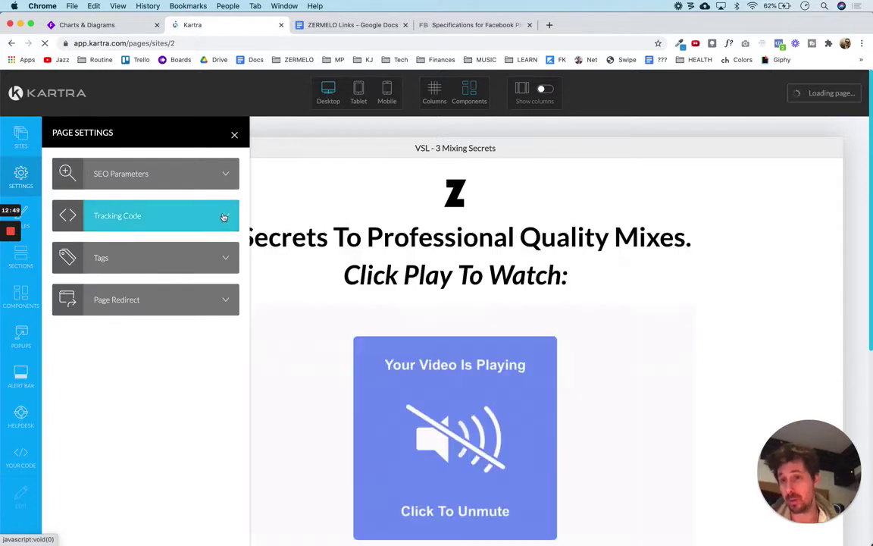
{"action": "left_click", "coordinate": [225, 218]}
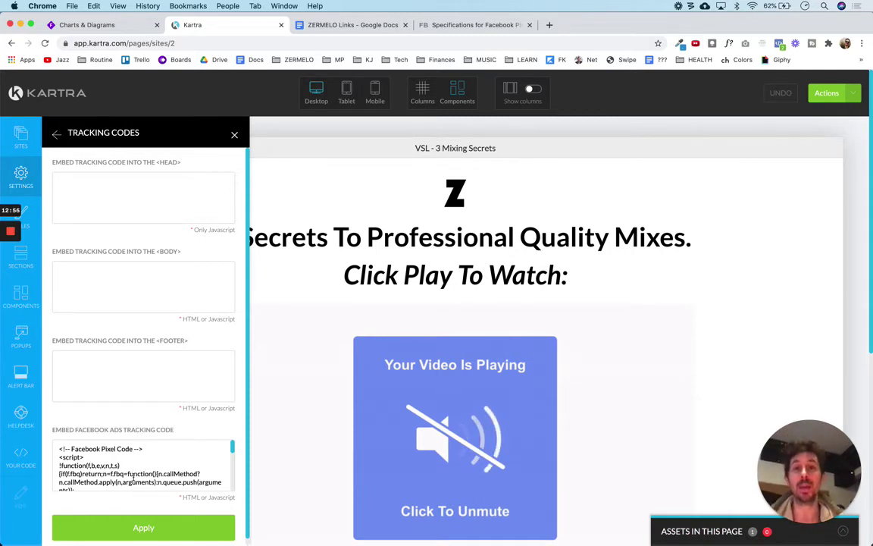
- Check the Facebook Ads tracking code for the Lead event line below PageView, and close the tracking codes
{"action": "scroll", "coordinate": [133, 476], "scroll_direction": "down", "scroll_amount": 10}
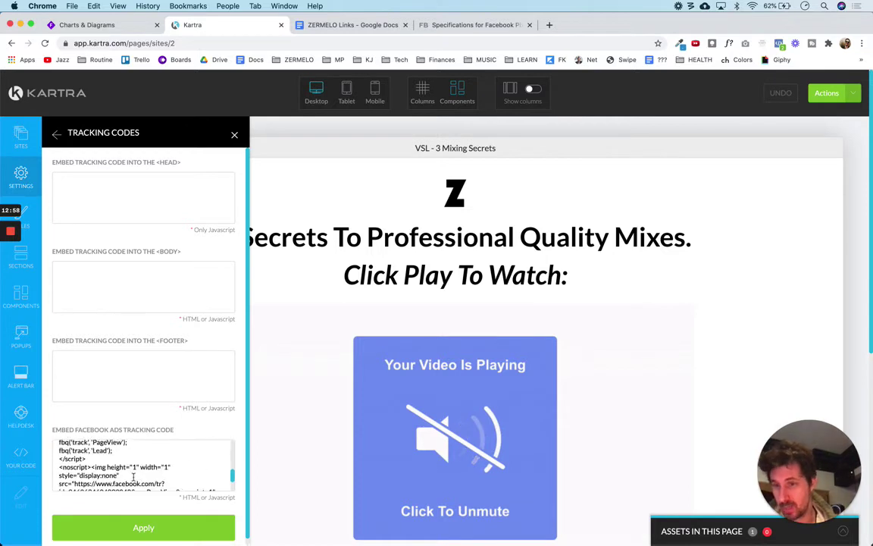
{"action": "scroll", "coordinate": [133, 476], "scroll_direction": "up", "scroll_amount": 4}
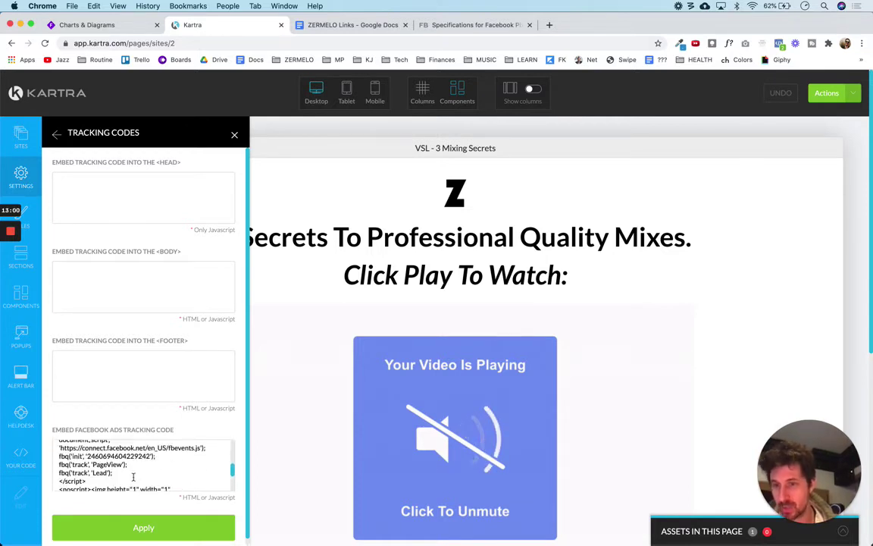
{"action": "right_click", "coordinate": [122, 473]}
{"action": "left_click", "coordinate": [113, 474]}
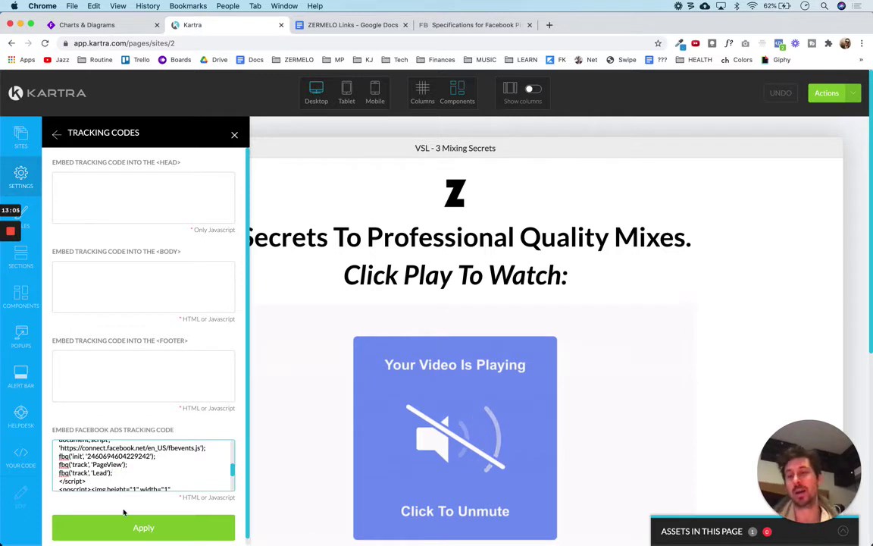
{"action": "left_click", "coordinate": [137, 528]}
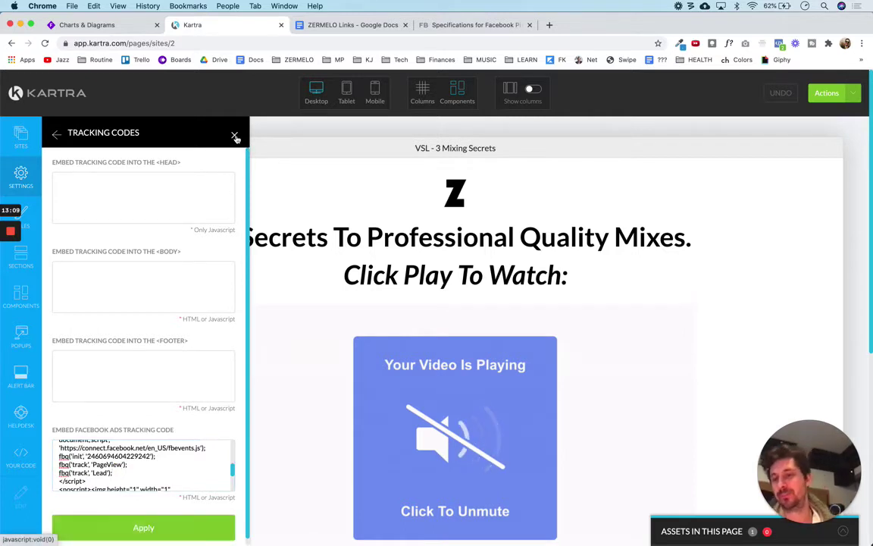
{"action": "left_click", "coordinate": [235, 135]}
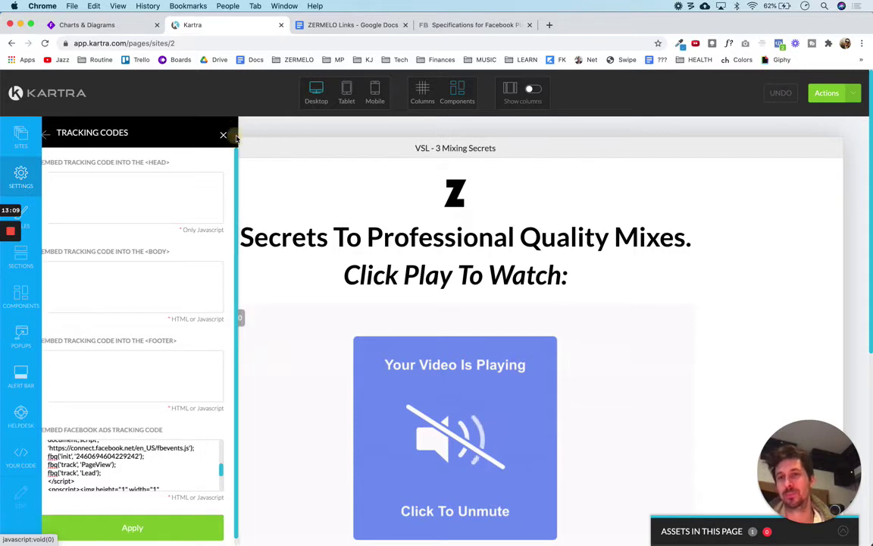
- Exit the VSL page editor to the dashboard and list only the ZMC - 3 Secrets pages
{"action": "left_click", "coordinate": [850, 92]}
{"action": "left_click", "coordinate": [816, 206]}
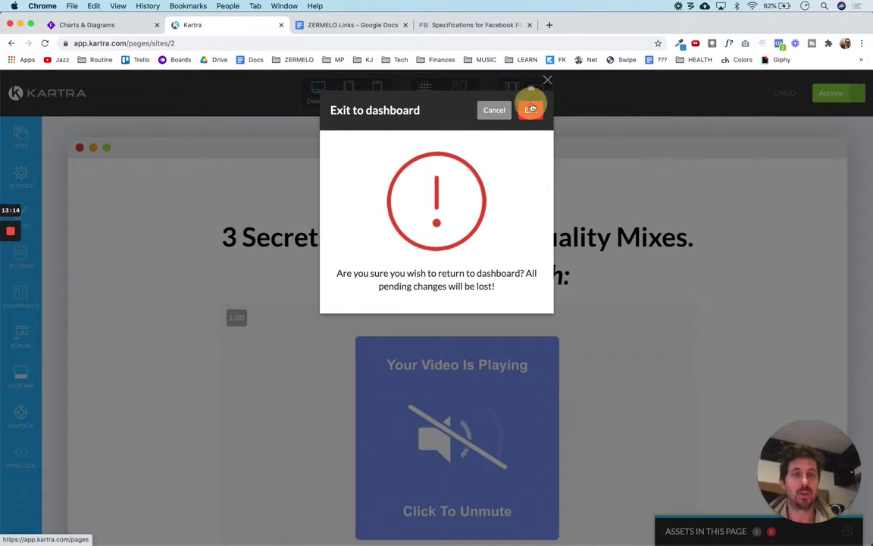
{"action": "left_click", "coordinate": [530, 109]}
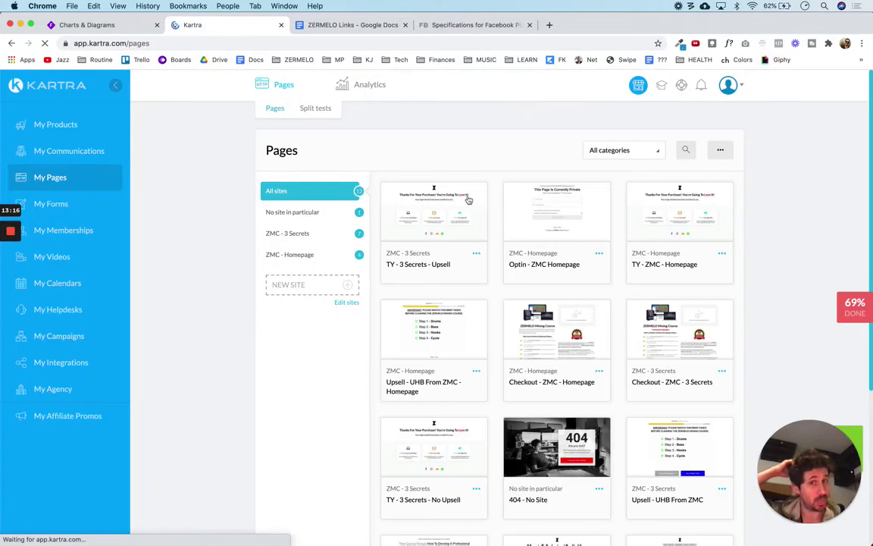
{"action": "scroll", "coordinate": [579, 323], "scroll_direction": "down", "scroll_amount": 5}
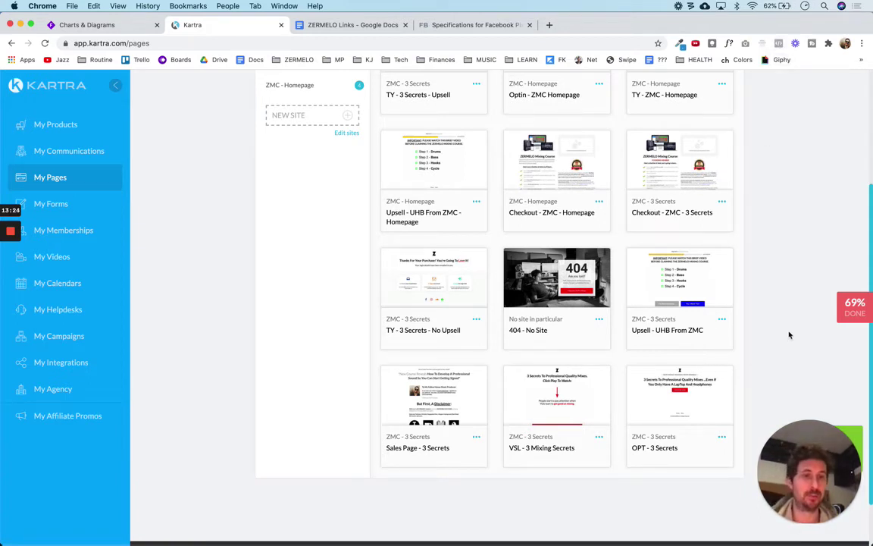
{"action": "scroll", "coordinate": [230, 222], "scroll_direction": "up", "scroll_amount": 5}
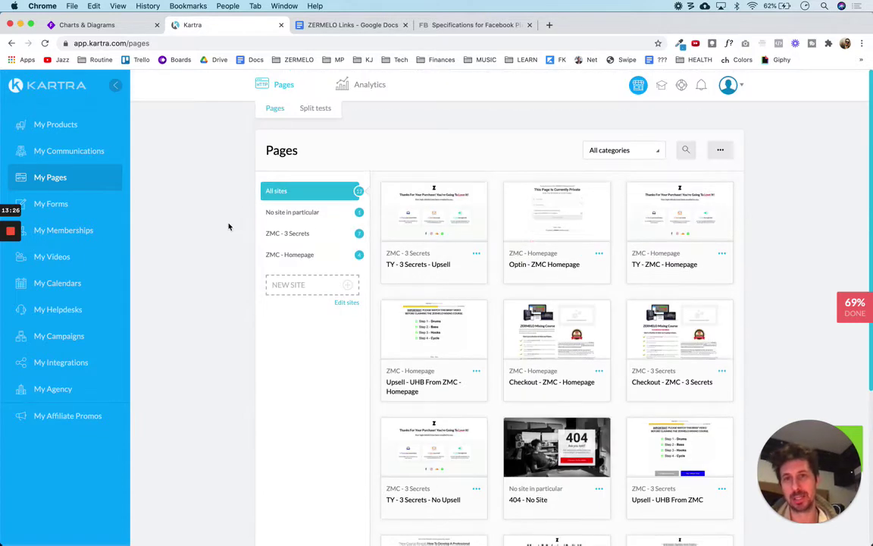
{"action": "left_click", "coordinate": [310, 234]}
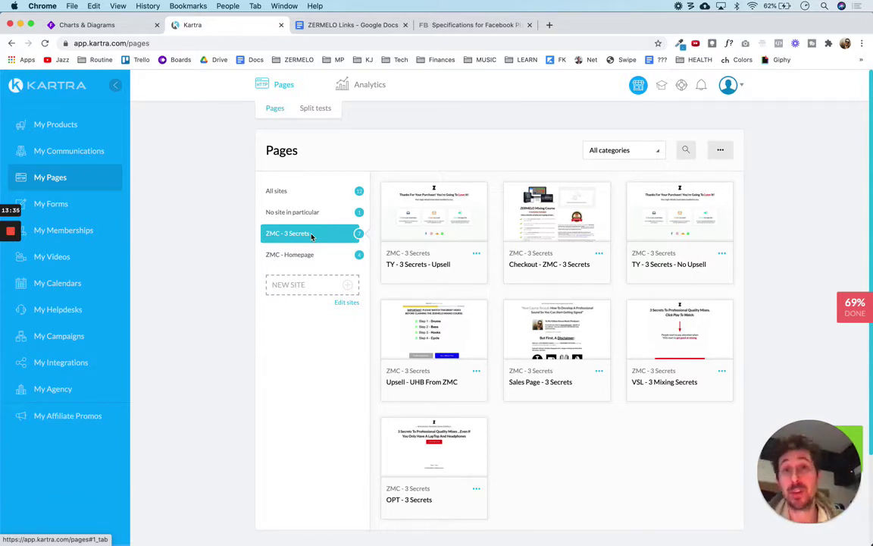
- Get the page link of VSL - 3 Mixing Secrets and copy its URL
{"action": "scroll", "coordinate": [620, 464], "scroll_direction": "down", "scroll_amount": 1}
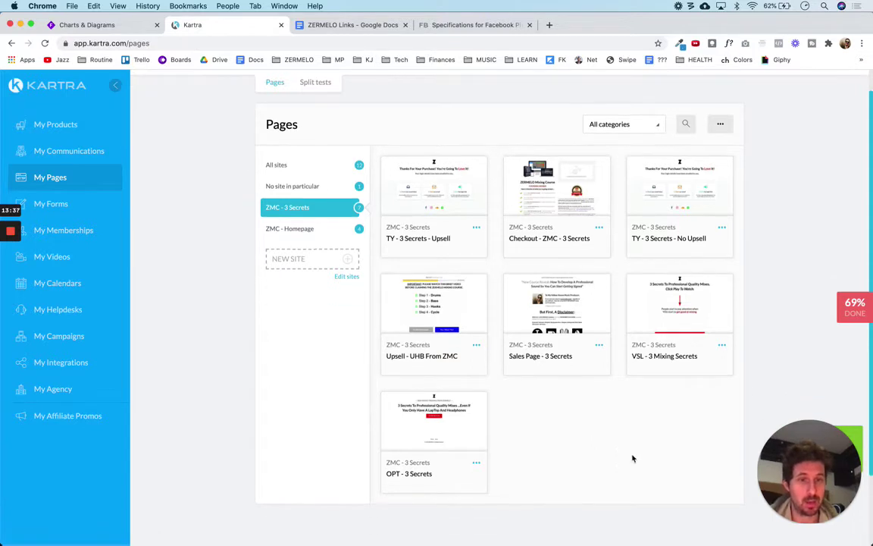
{"action": "left_click", "coordinate": [721, 346]}
{"action": "left_click", "coordinate": [761, 327]}
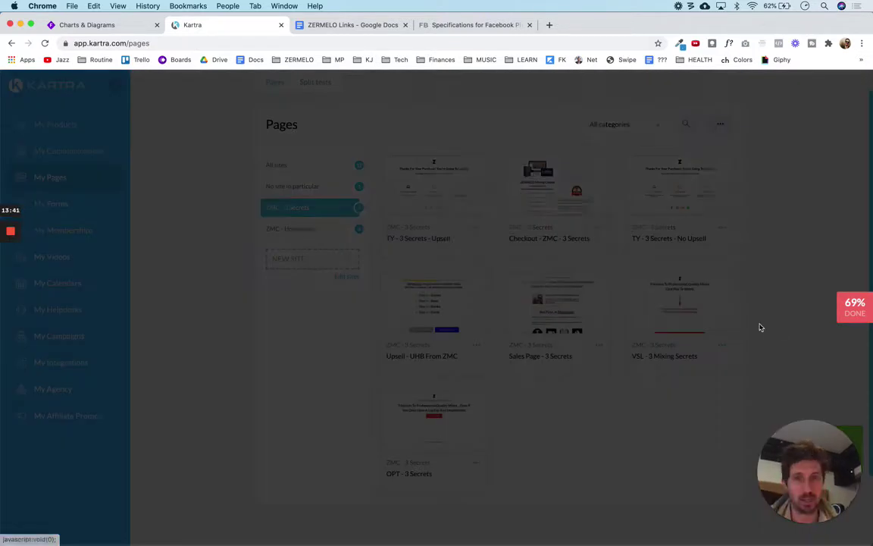
{"action": "left_click", "coordinate": [443, 241]}
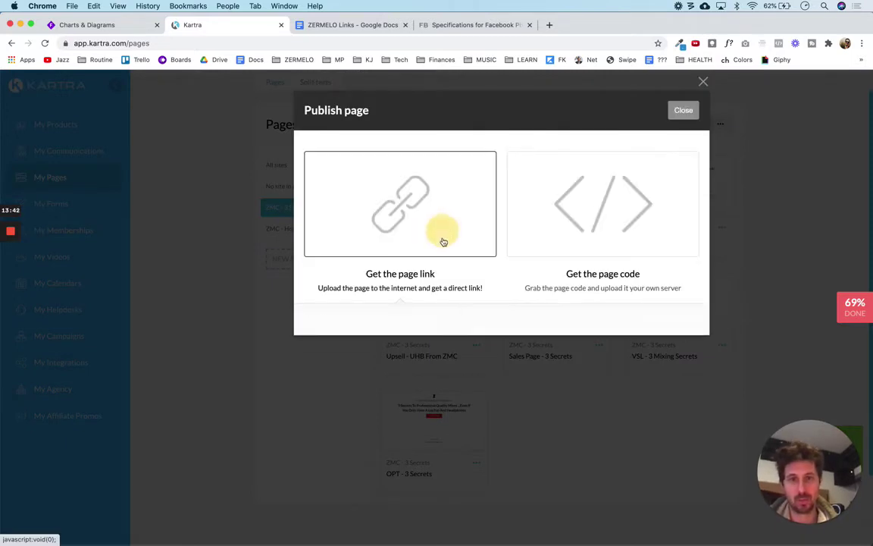
{"action": "left_click_drag", "start_coordinate": [471, 347], "coordinate": [309, 349]}
{"action": "key", "text": "super+c"}
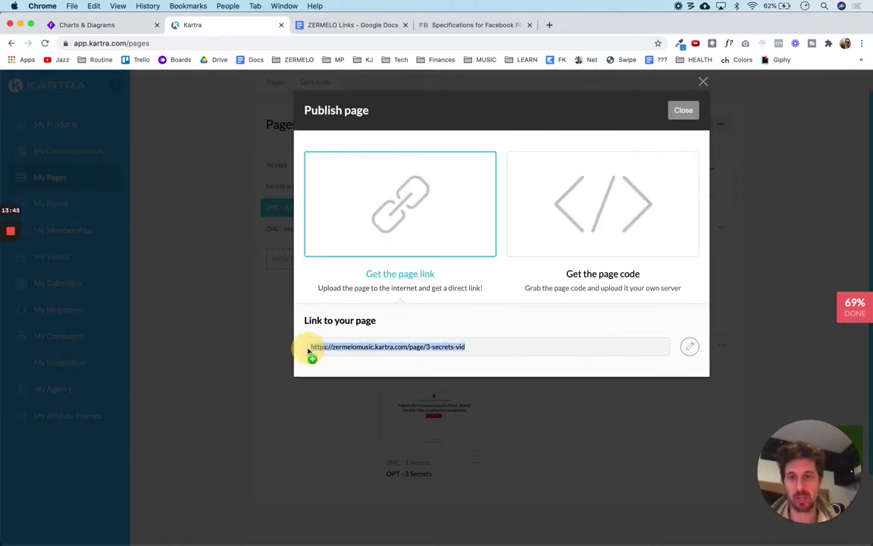
- Open the copied VSL page link in a new browser tab and check its pixel events with Facebook Pixel Helper
{"action": "key", "text": "super+t"}
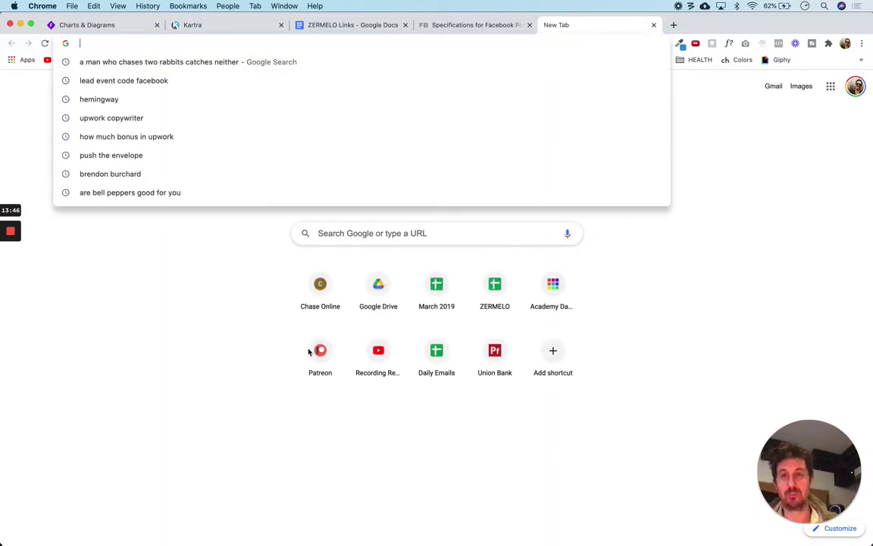
{"action": "key", "text": "super+v"}
{"action": "key", "text": "Return"}
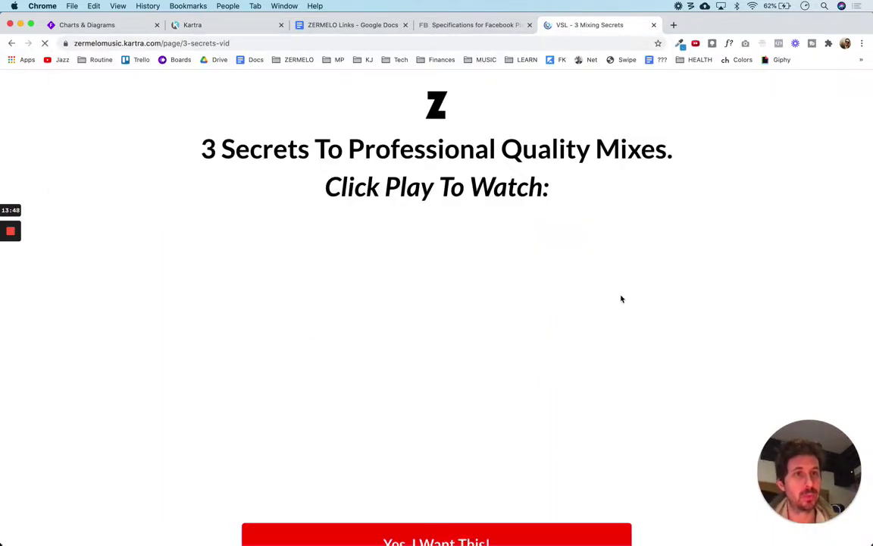
{"action": "left_click", "coordinate": [780, 44]}
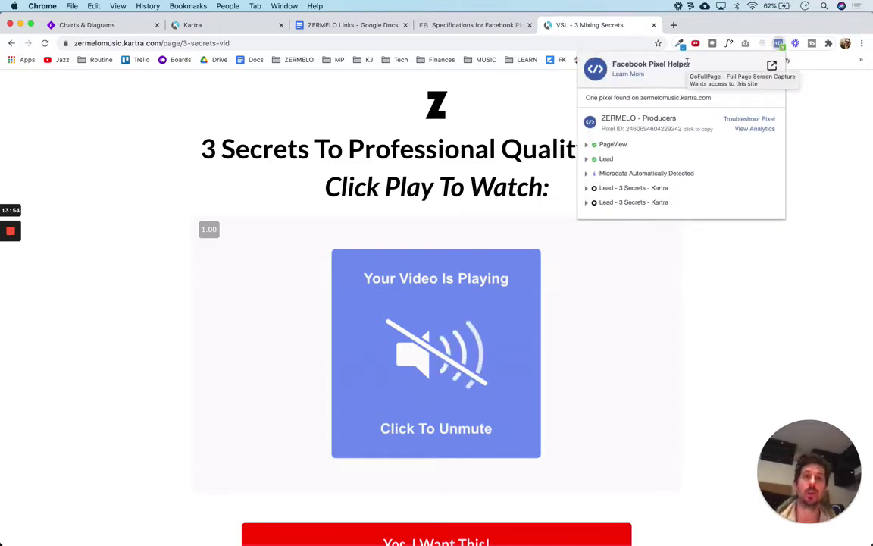
- Search Google for "facebook pixel helper", view the extension's Chrome Web Store page, and close that tab
{"action": "key", "text": "super+t"}
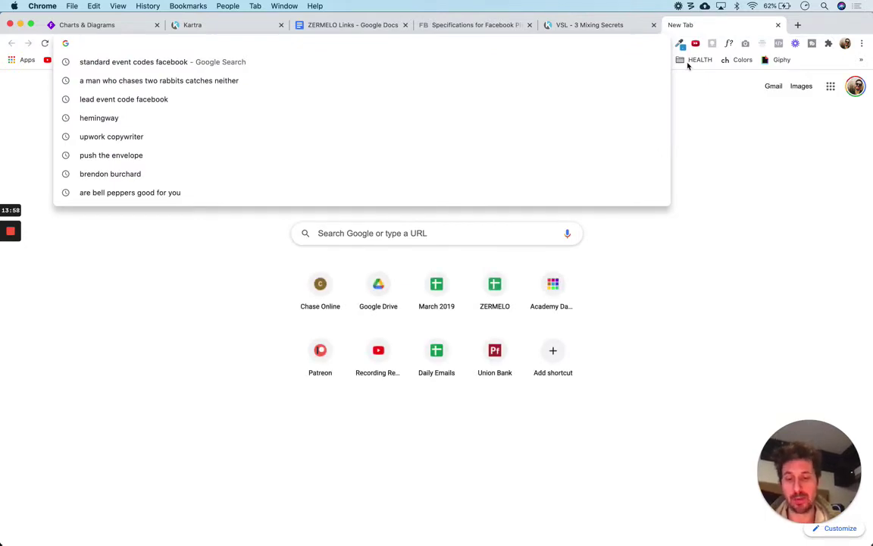
{"action": "type", "text": "facebook pixel "}
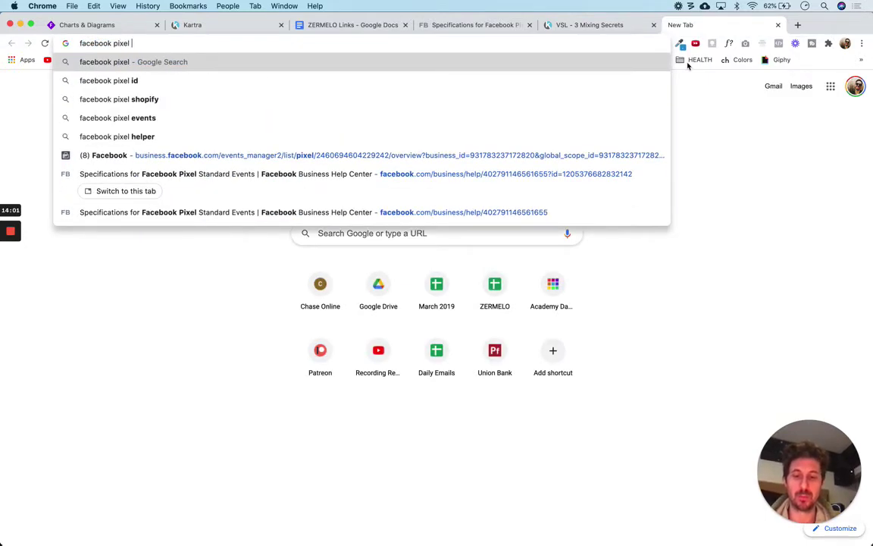
{"action": "type", "text": "helper"}
{"action": "key", "text": "Return"}
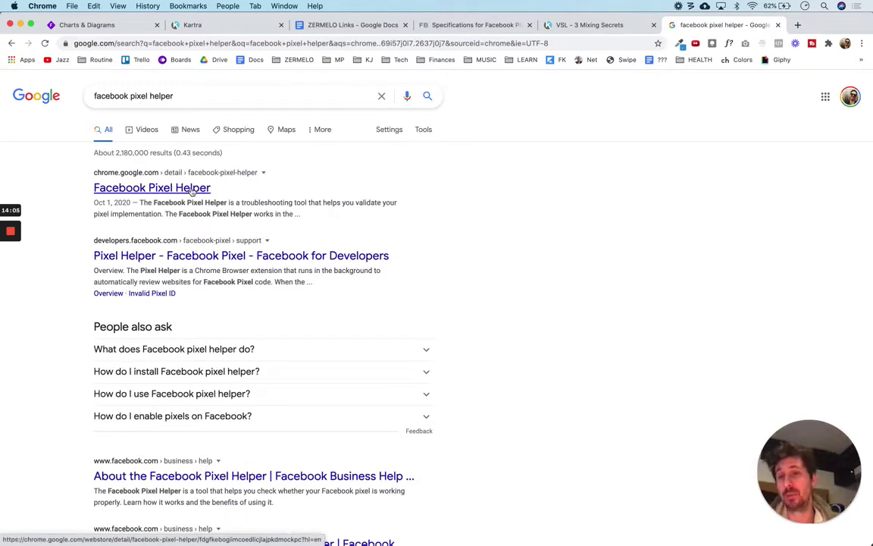
{"action": "left_click", "coordinate": [191, 188]}
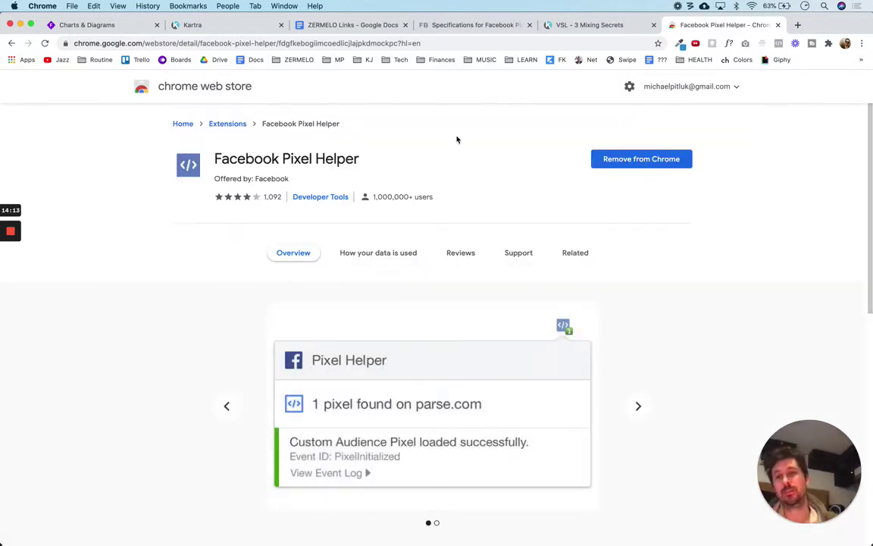
{"action": "left_click_drag", "start_coordinate": [221, 155], "coordinate": [363, 164]}
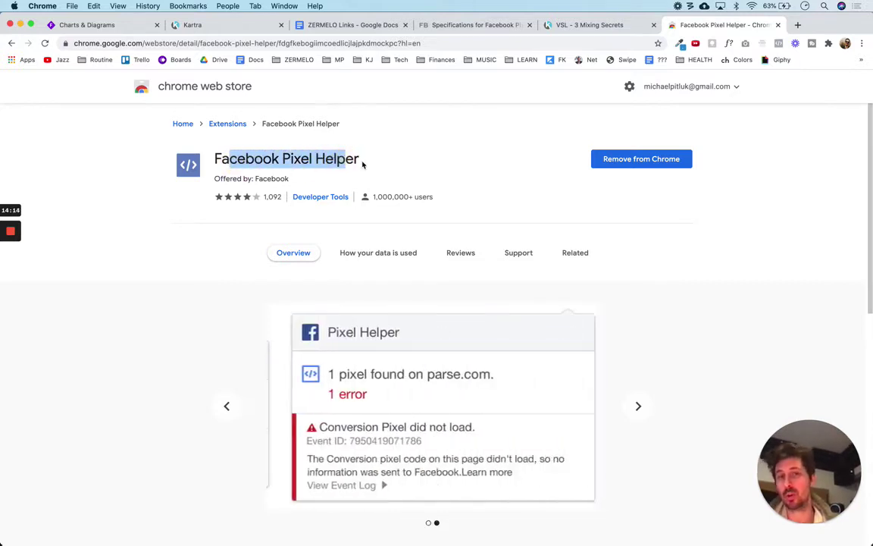
{"action": "left_click", "coordinate": [407, 164]}
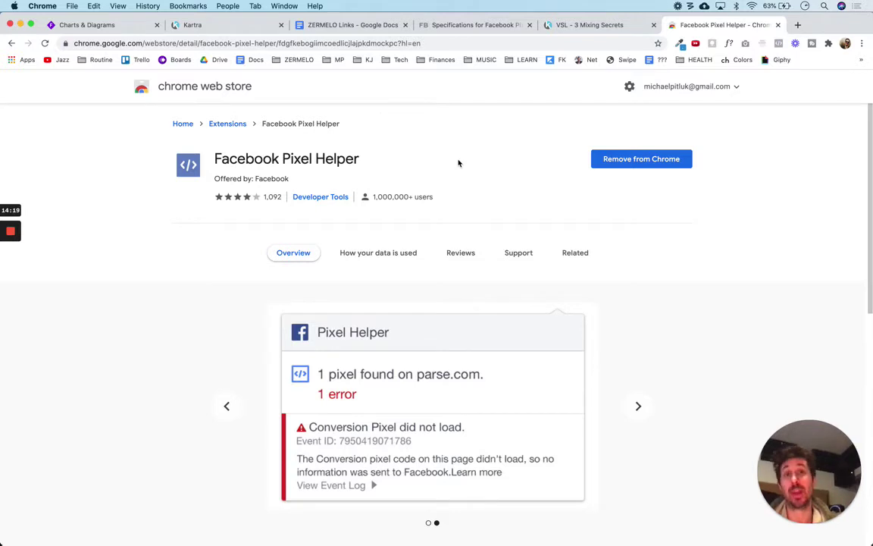
{"action": "left_click", "coordinate": [777, 25]}
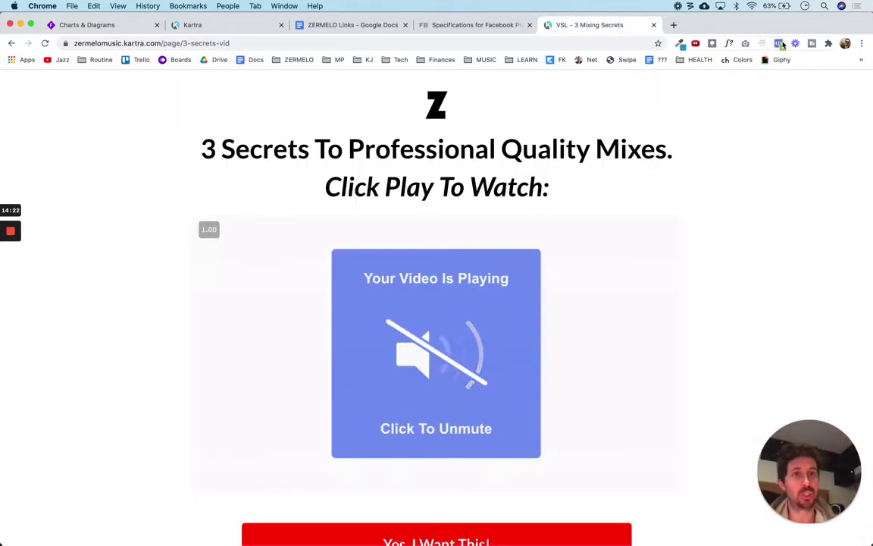
- Look up Facebook Pixel Helper and its pin setting in Chrome's extensions list, and close the list
{"action": "left_click", "coordinate": [828, 44]}
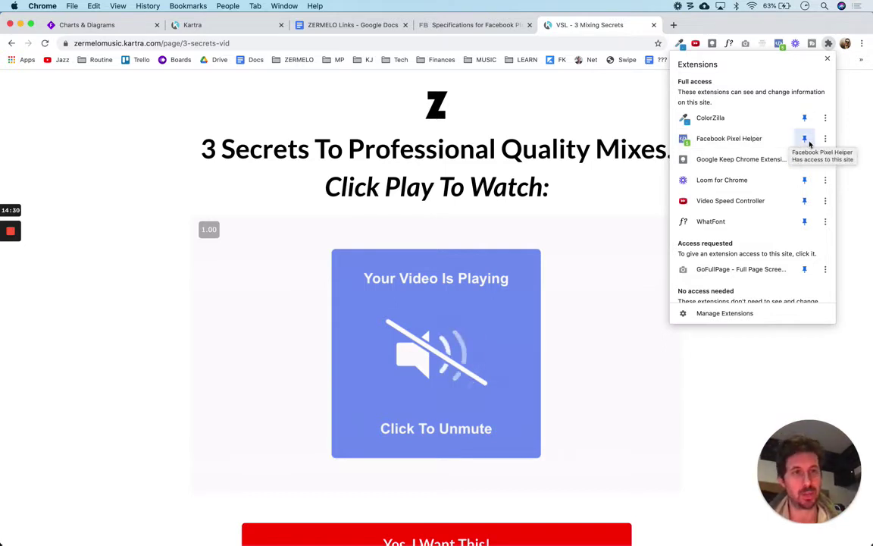
{"action": "left_click", "coordinate": [852, 89]}
{"action": "left_click", "coordinate": [830, 44]}
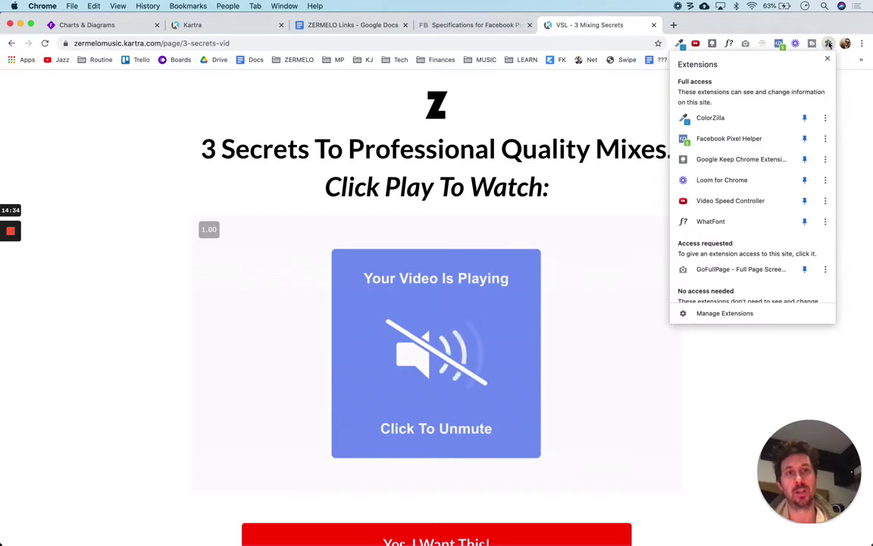
{"action": "left_click", "coordinate": [847, 110]}
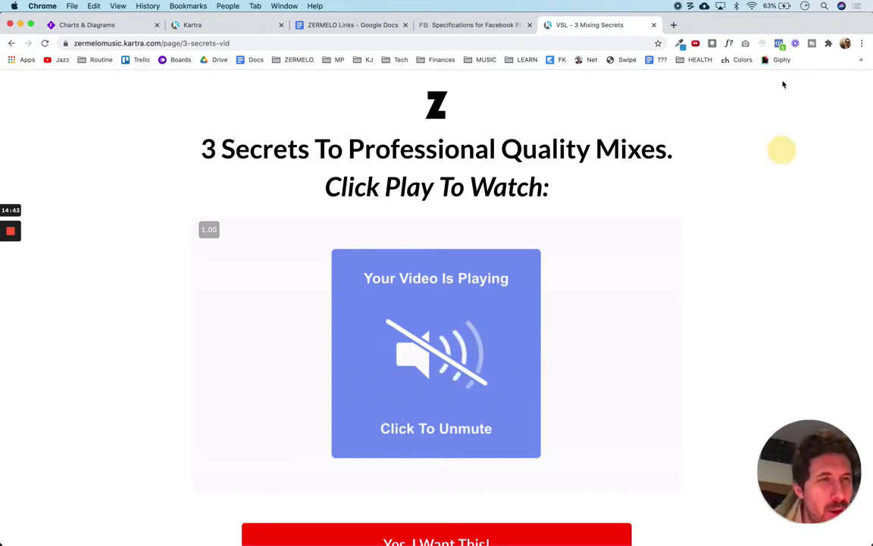
- Inspect the Lead event's details for the VSL page in Facebook Pixel Helper and close the helper
{"action": "left_click", "coordinate": [778, 44]}
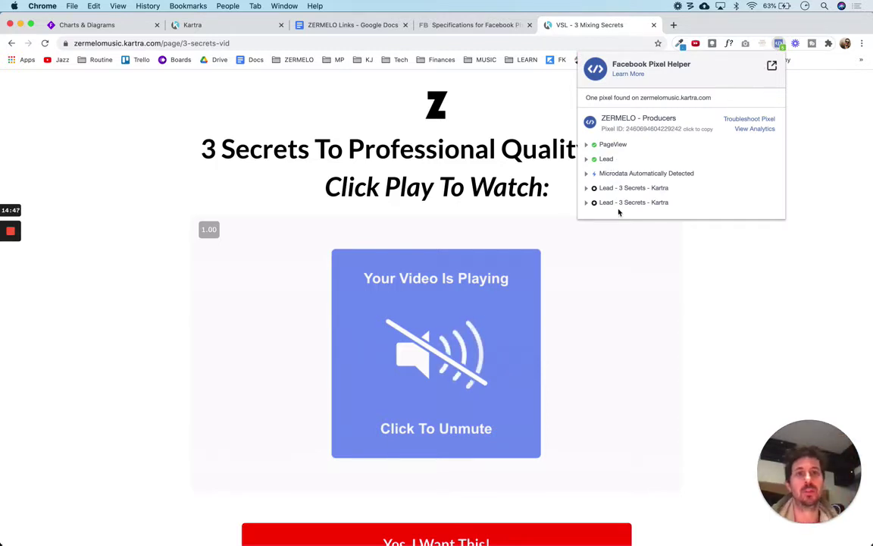
{"action": "left_click", "coordinate": [607, 159]}
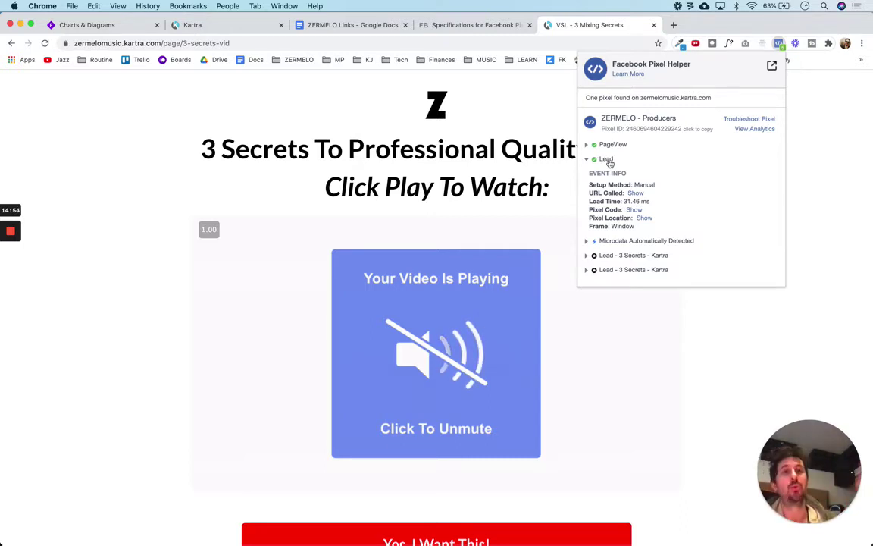
{"action": "left_click", "coordinate": [815, 146]}
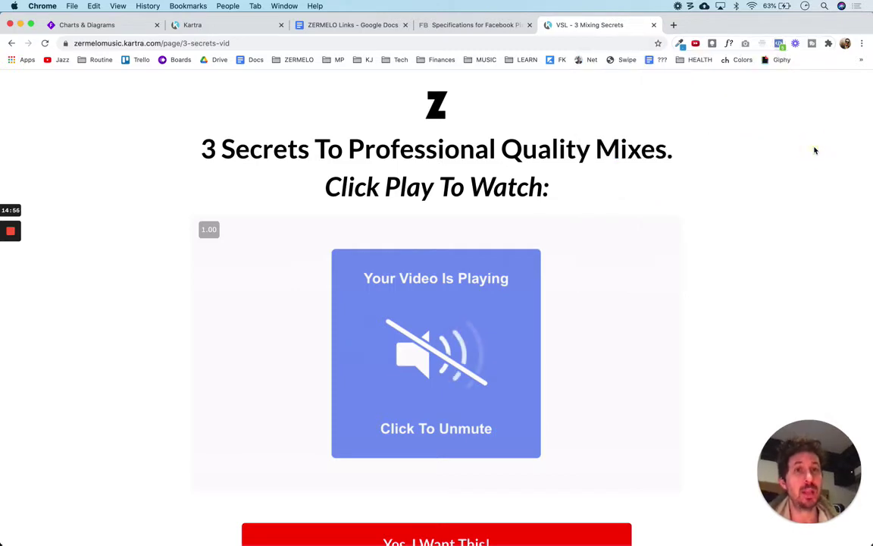
- Close the VSL page's tab and colour the VSL (Lead) box Mint in the Facebook Standard Events diagram
{"action": "left_click", "coordinate": [655, 25]}
{"action": "left_click", "coordinate": [205, 30]}
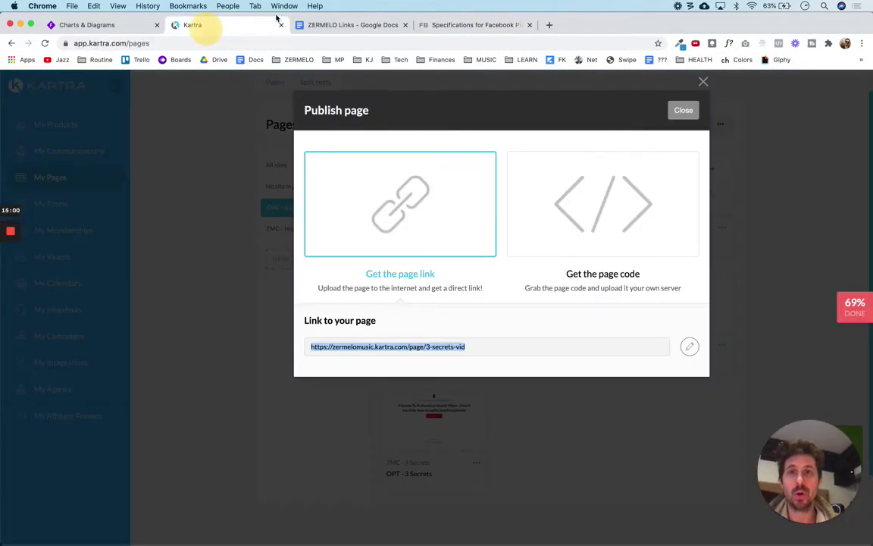
{"action": "left_click", "coordinate": [115, 30]}
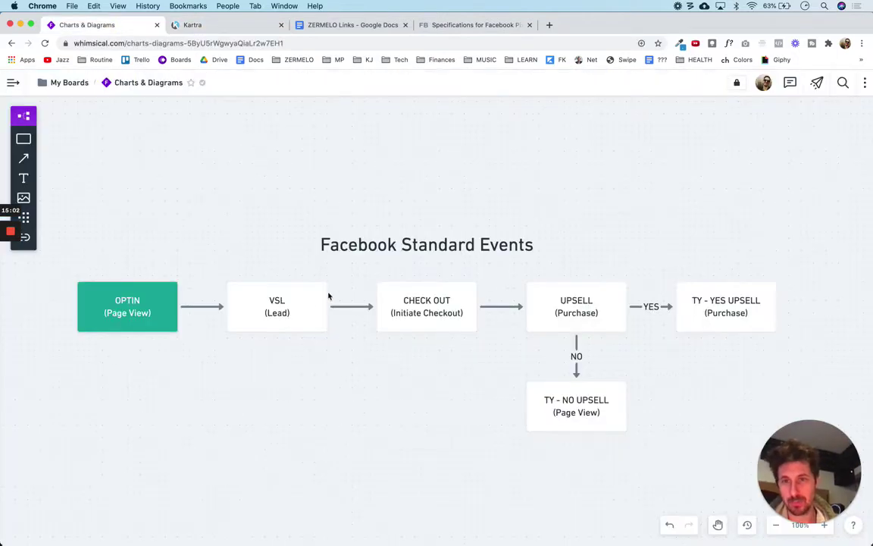
{"action": "left_click", "coordinate": [313, 294]}
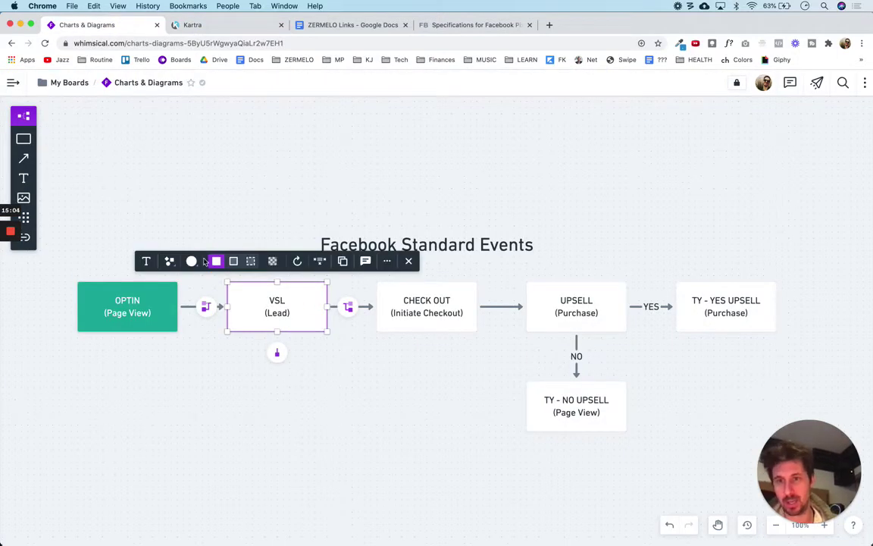
{"action": "left_click", "coordinate": [191, 260]}
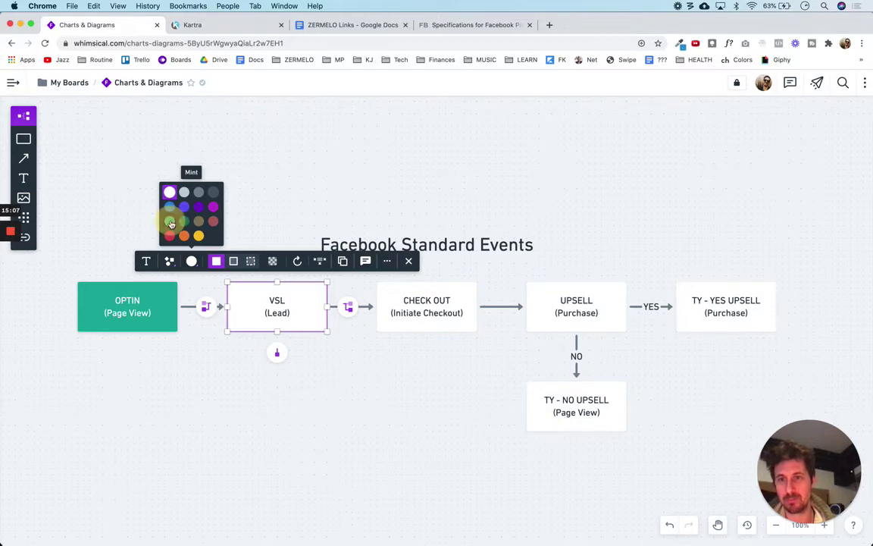
{"action": "left_click", "coordinate": [169, 222]}
{"action": "left_click", "coordinate": [265, 149]}
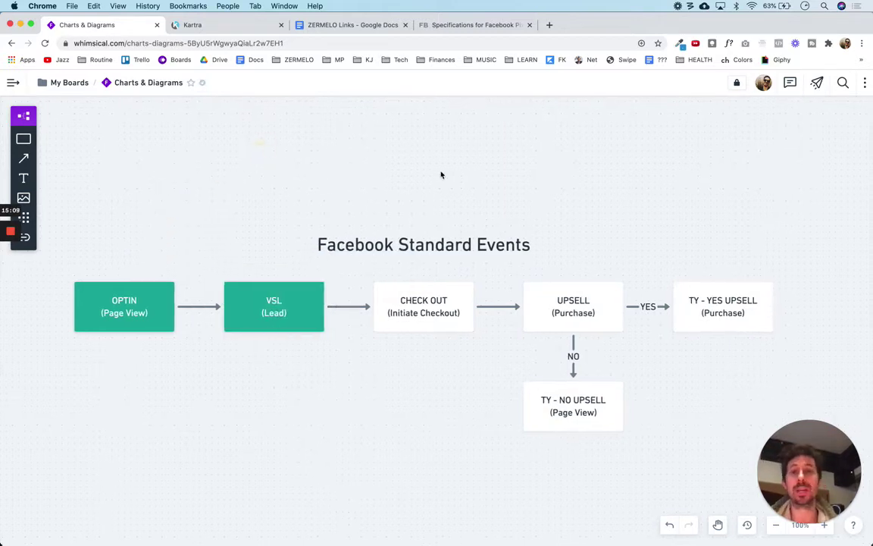
{"action": "scroll", "coordinate": [440, 175], "scroll_direction": "right", "scroll_amount": 2}
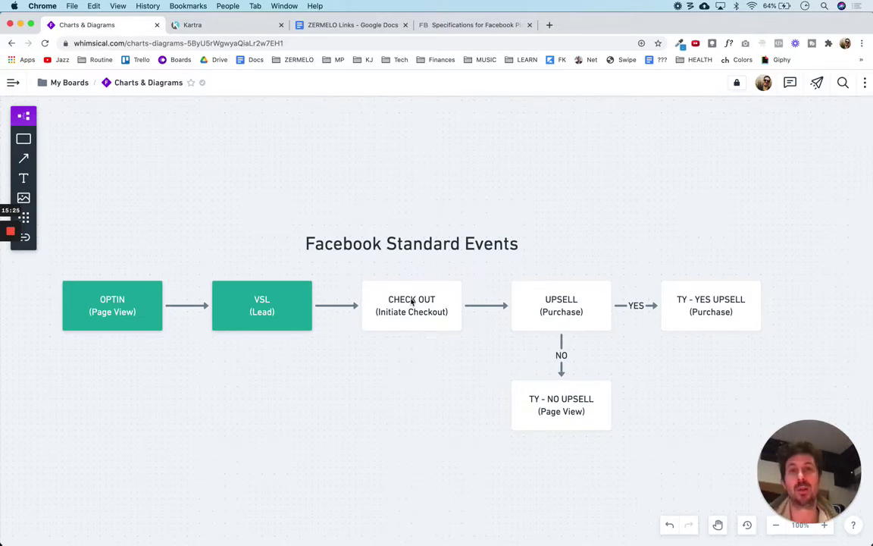
- Close Kartra's publish dialog and open the "Checkout - ZMC - 3 Secrets" page for editing
{"action": "left_click", "coordinate": [235, 26]}
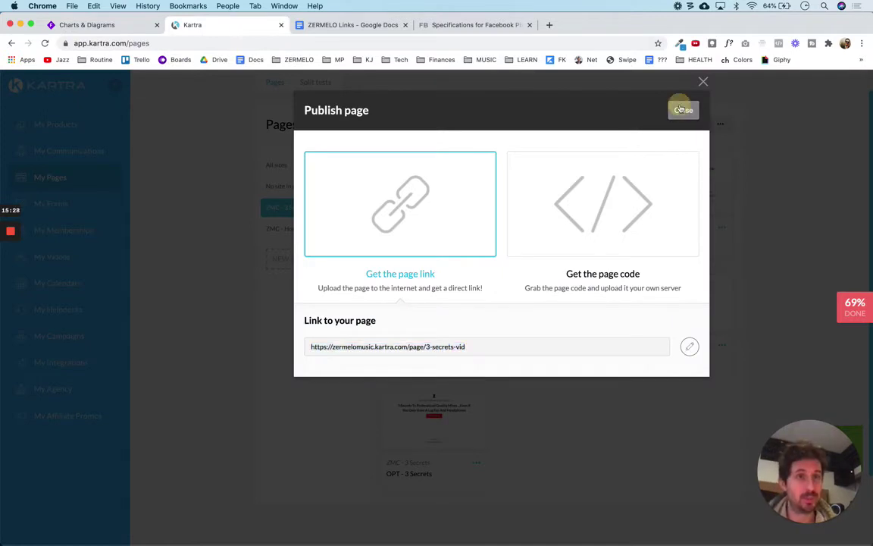
{"action": "left_click", "coordinate": [682, 108]}
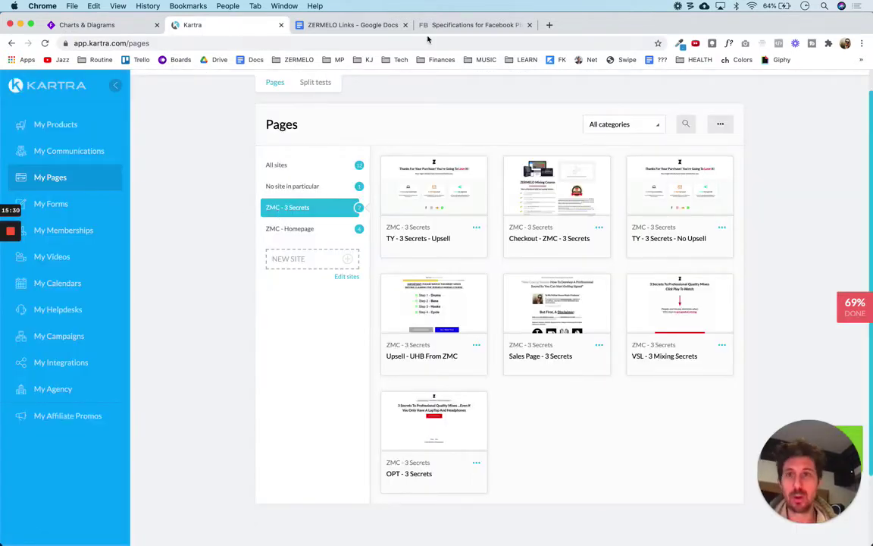
{"action": "left_click", "coordinate": [80, 26]}
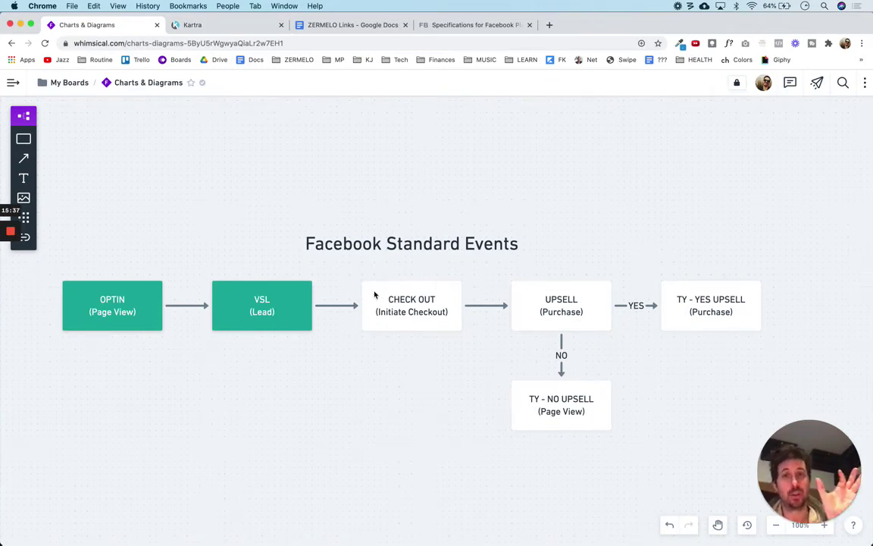
{"action": "left_click", "coordinate": [211, 25]}
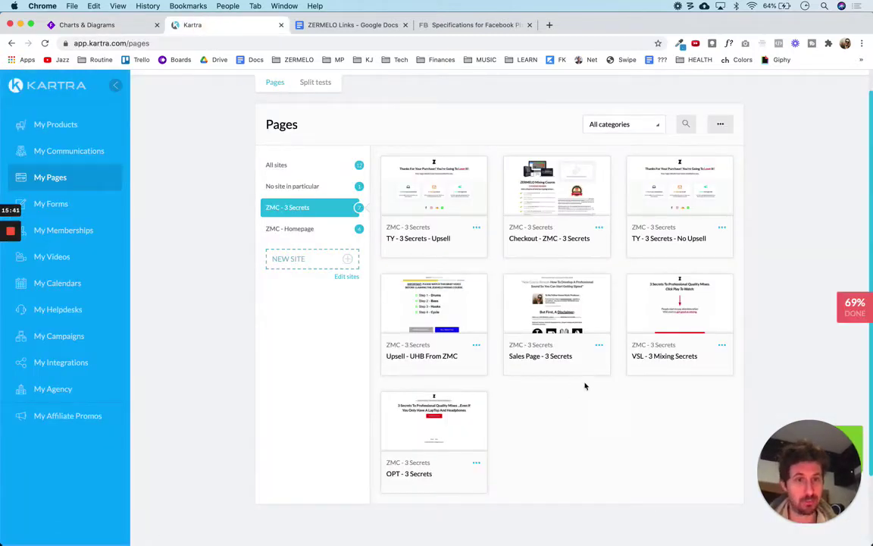
{"action": "left_click", "coordinate": [598, 226]}
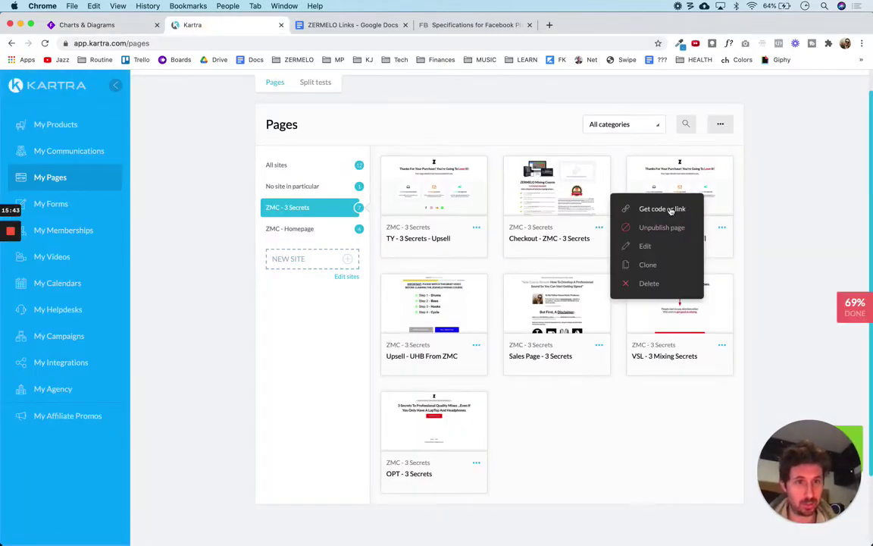
{"action": "left_click", "coordinate": [644, 247]}
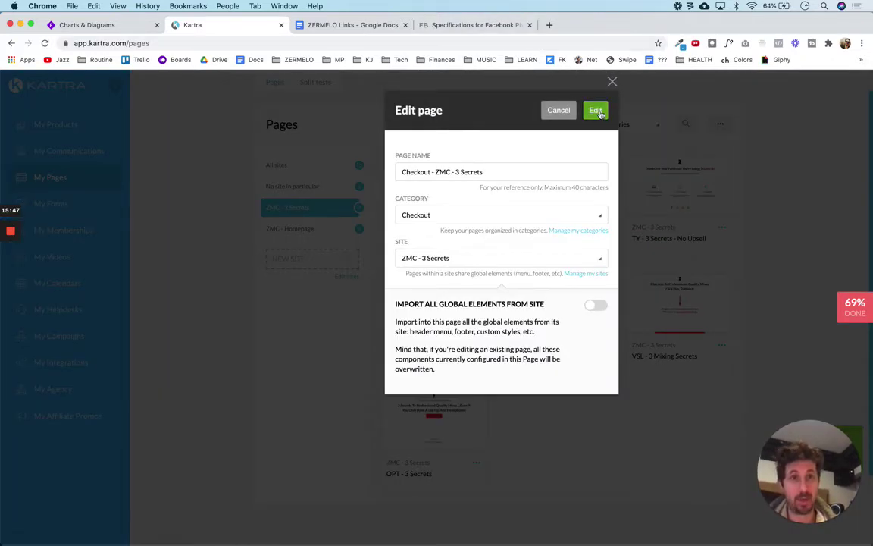
{"action": "left_click", "coordinate": [594, 110]}
- Copy the Initiate checkout event code from Facebook's specifications page and replace the TextEdit note's contents with it
{"action": "left_click", "coordinate": [482, 25]}
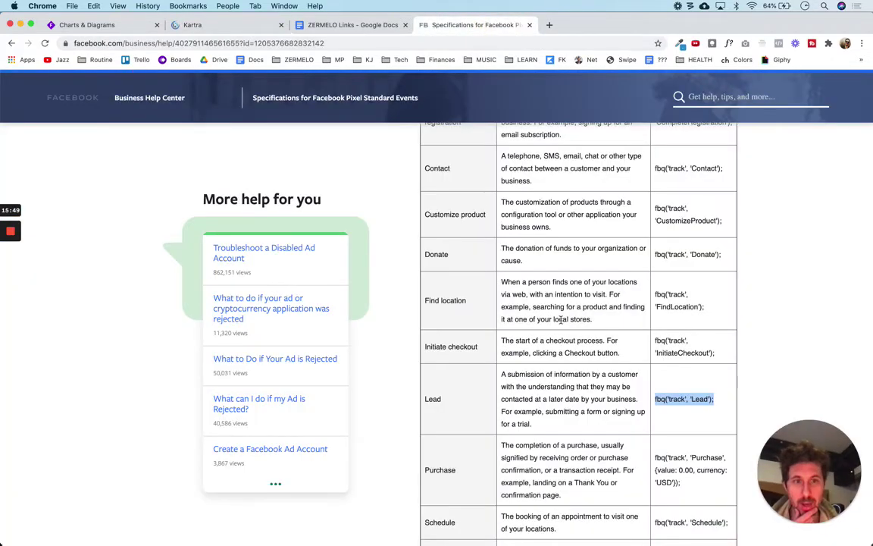
{"action": "left_click_drag", "start_coordinate": [717, 355], "coordinate": [654, 340]}
{"action": "key", "text": "super+c"}
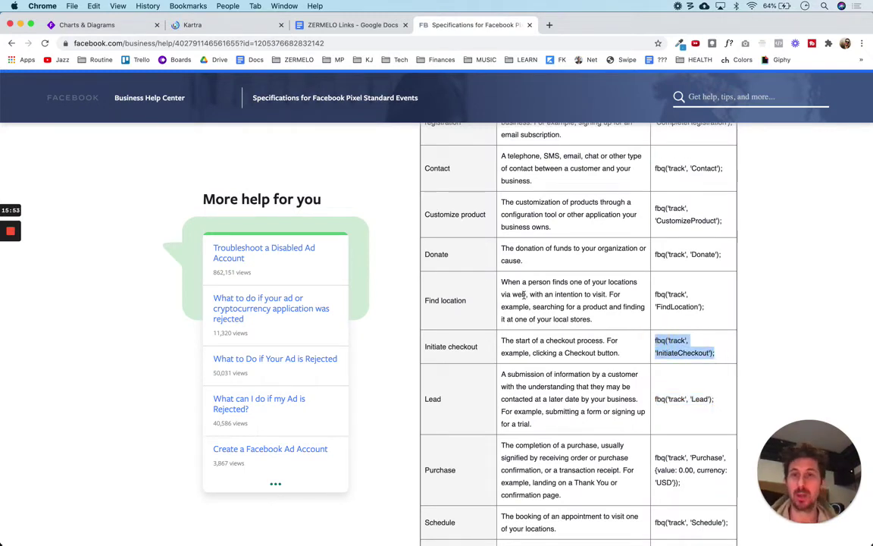
{"action": "key", "text": "super+Tab"}
{"action": "key", "text": "super+Tab"}
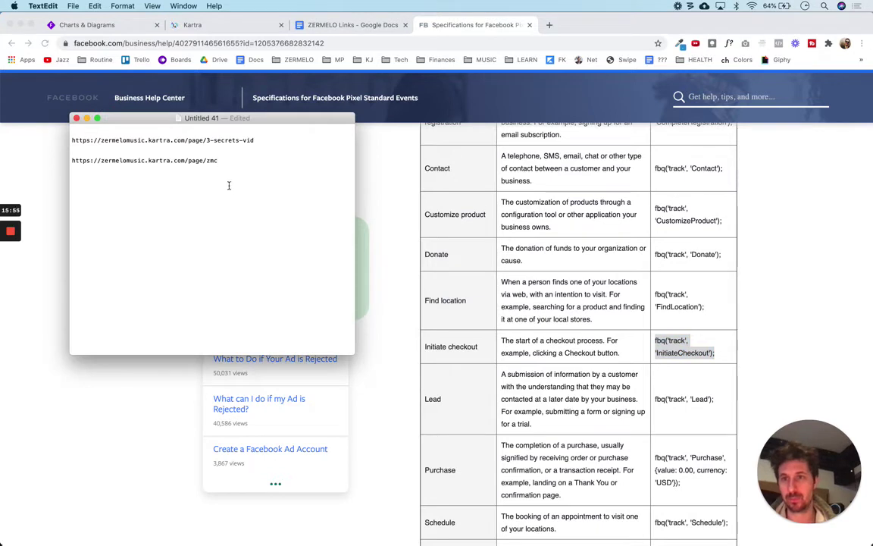
{"action": "key", "text": "super+a"}
{"action": "key", "text": "BackSpace"}
{"action": "key", "text": "super+v"}
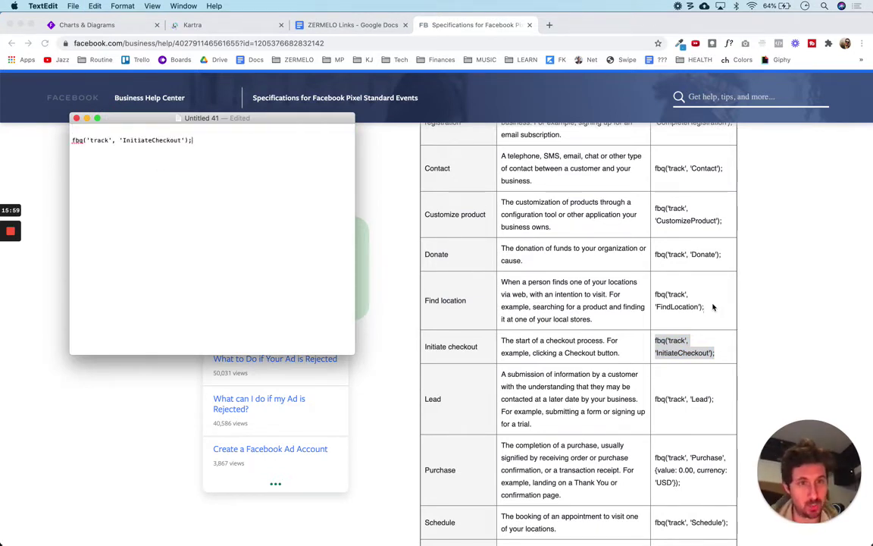
- Examine the Purchase event code on Facebook's specifications page and review the funnel diagram's assigned events
{"action": "key", "text": "super+Tab"}
{"action": "scroll", "coordinate": [717, 324], "scroll_direction": "down", "scroll_amount": 2}
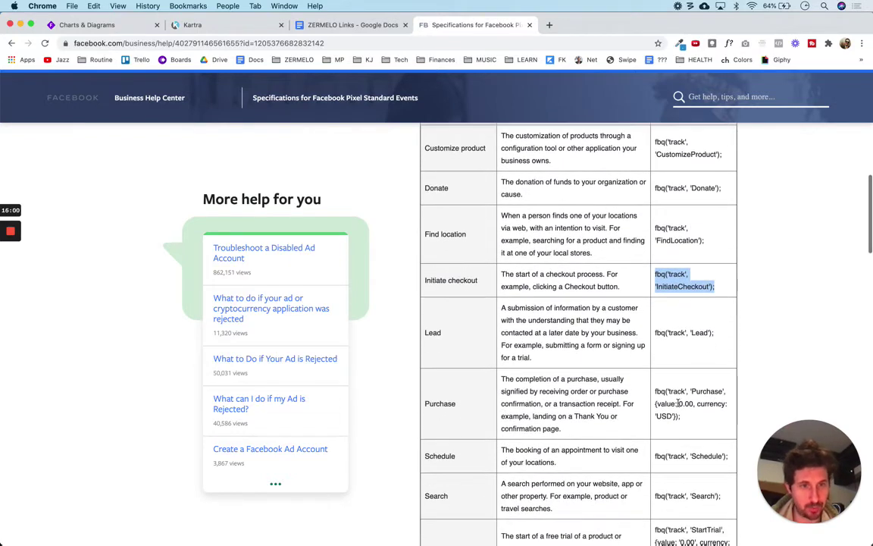
{"action": "left_click_drag", "start_coordinate": [682, 416], "coordinate": [654, 391]}
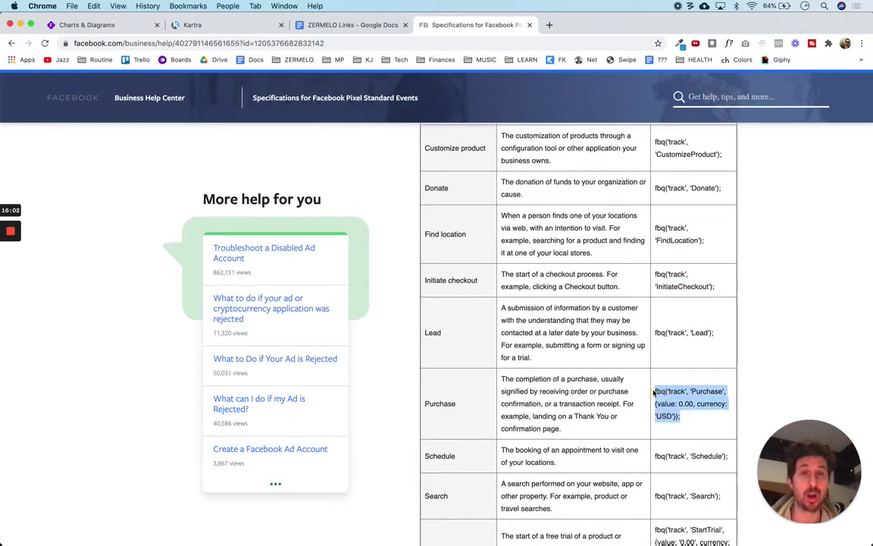
{"action": "left_click", "coordinate": [781, 346]}
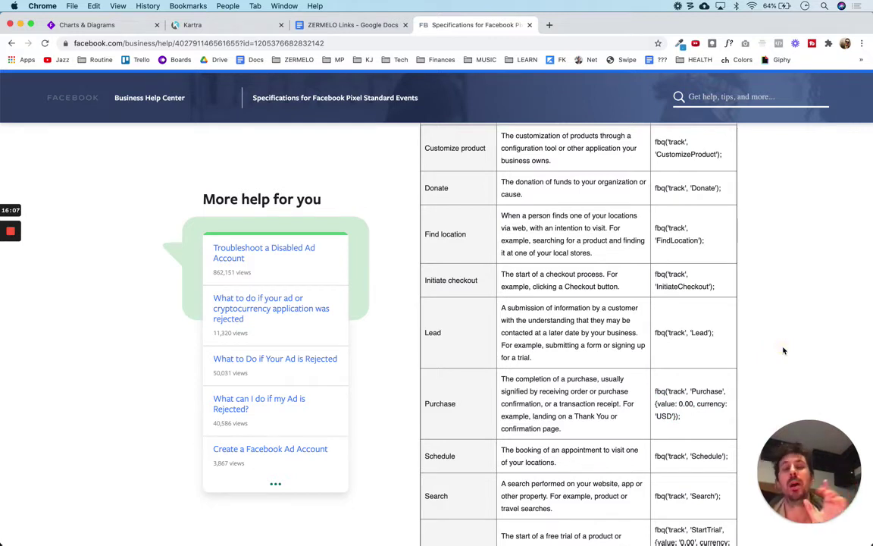
{"action": "left_click", "coordinate": [109, 28]}
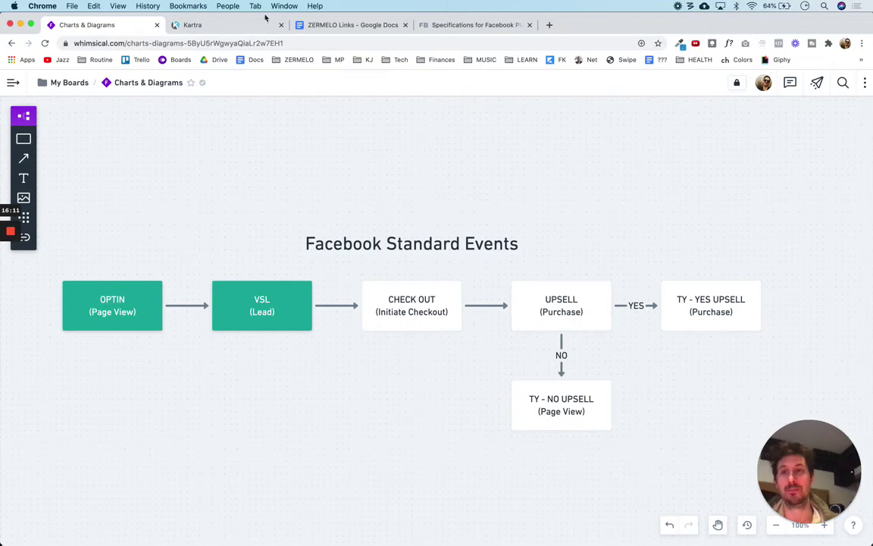
- Open the tracking codes in the page settings of the Checkout page in Kartra
{"action": "left_click", "coordinate": [233, 26]}
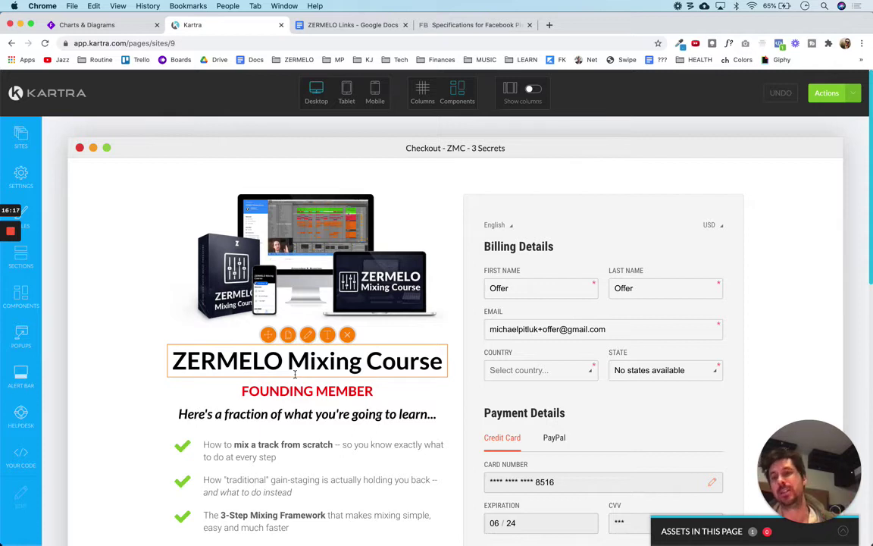
{"action": "left_click", "coordinate": [22, 175]}
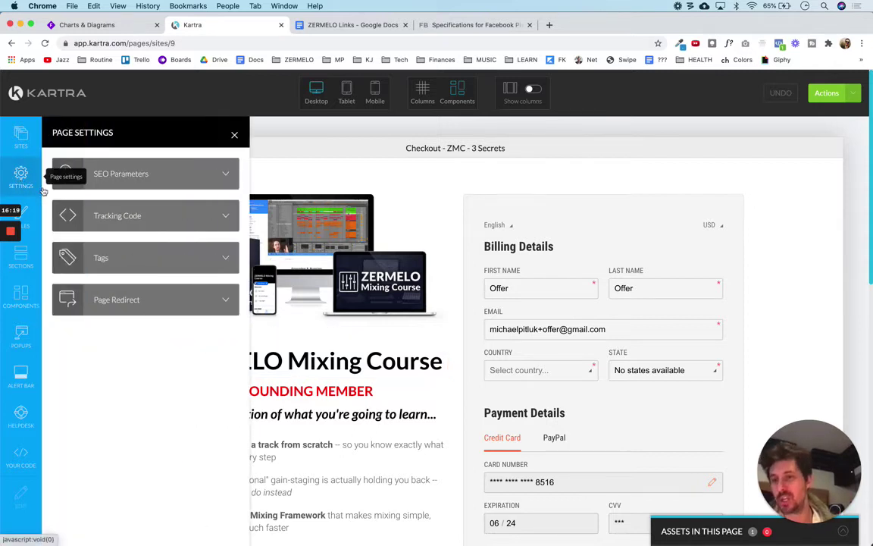
{"action": "left_click", "coordinate": [225, 257]}
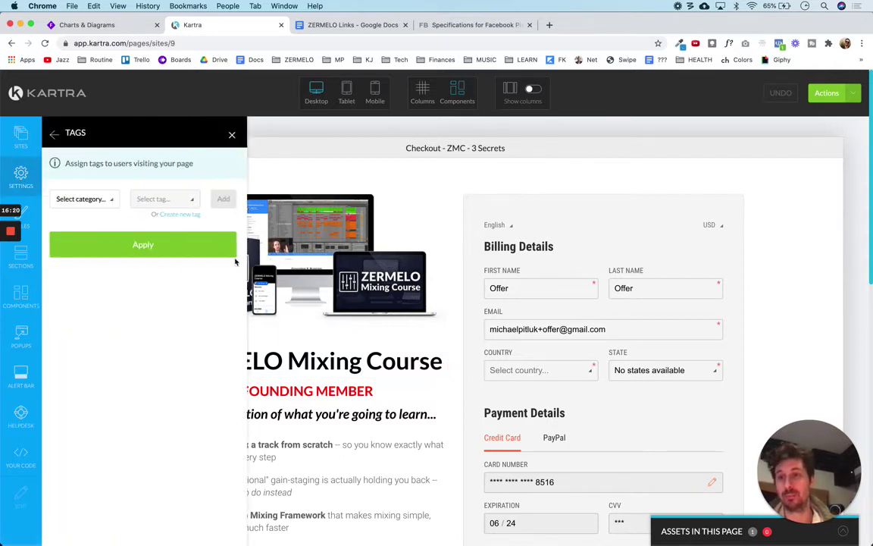
{"action": "left_click", "coordinate": [57, 135]}
{"action": "left_click", "coordinate": [229, 206]}
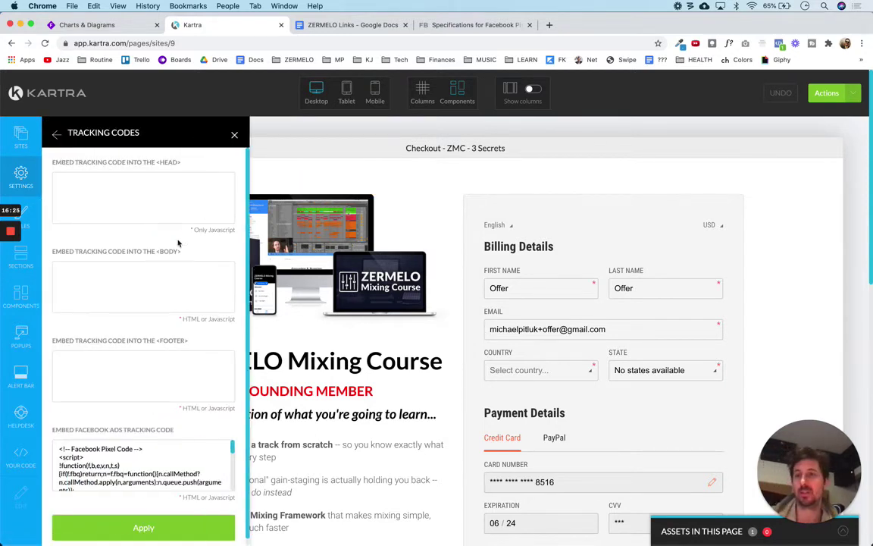
- Add fbq('track', 'InitiateCheckout'); from the TextEdit note below the PageView line in the Facebook ads tracking code, apply it, and close the settings
{"action": "scroll", "coordinate": [150, 394], "scroll_direction": "down", "scroll_amount": 1}
{"action": "scroll", "coordinate": [149, 469], "scroll_direction": "down", "scroll_amount": 6}
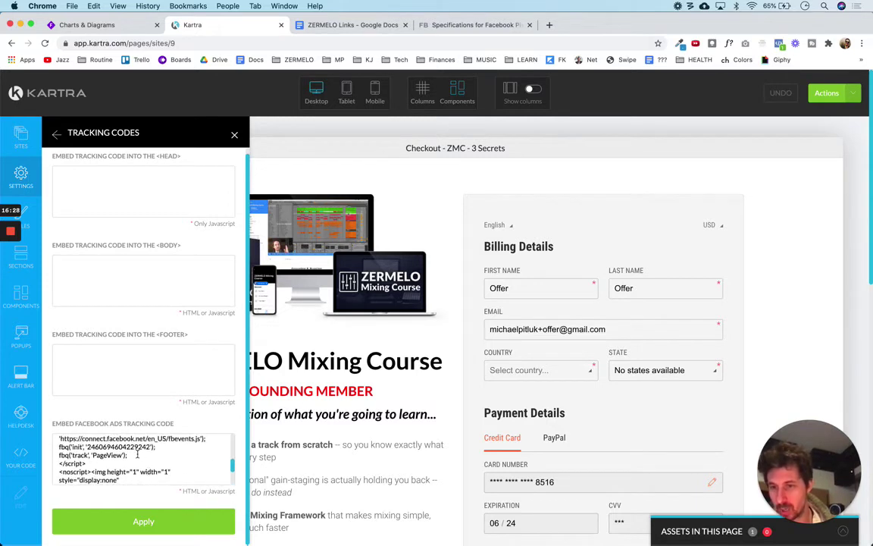
{"action": "scroll", "coordinate": [59, 438], "scroll_direction": "down", "scroll_amount": 2}
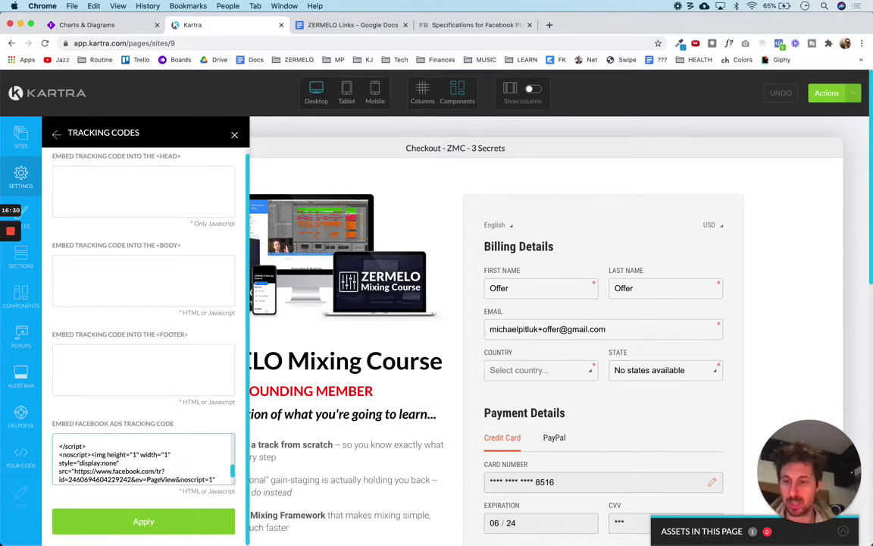
{"action": "scroll", "coordinate": [59, 438], "scroll_direction": "up", "scroll_amount": 2}
{"action": "key", "text": "super+Tab"}
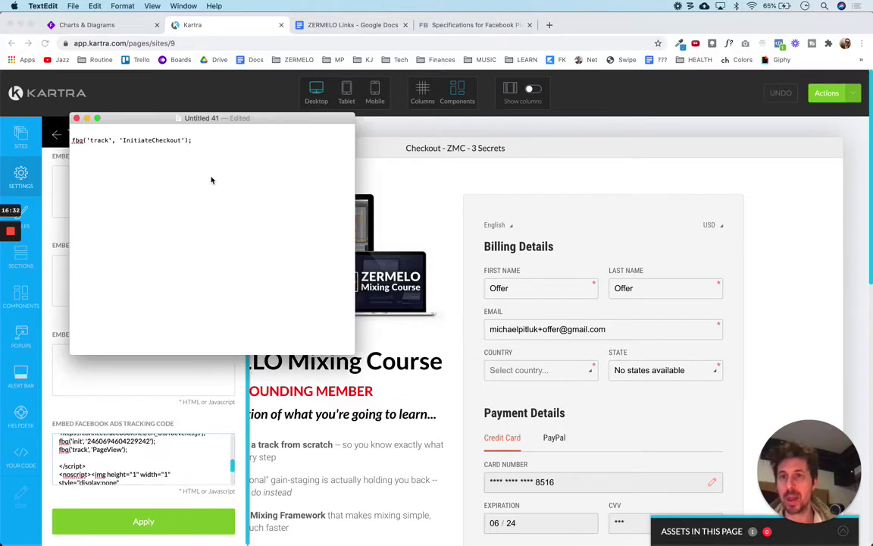
{"action": "key", "text": "super+a"}
{"action": "key", "text": "super+c"}
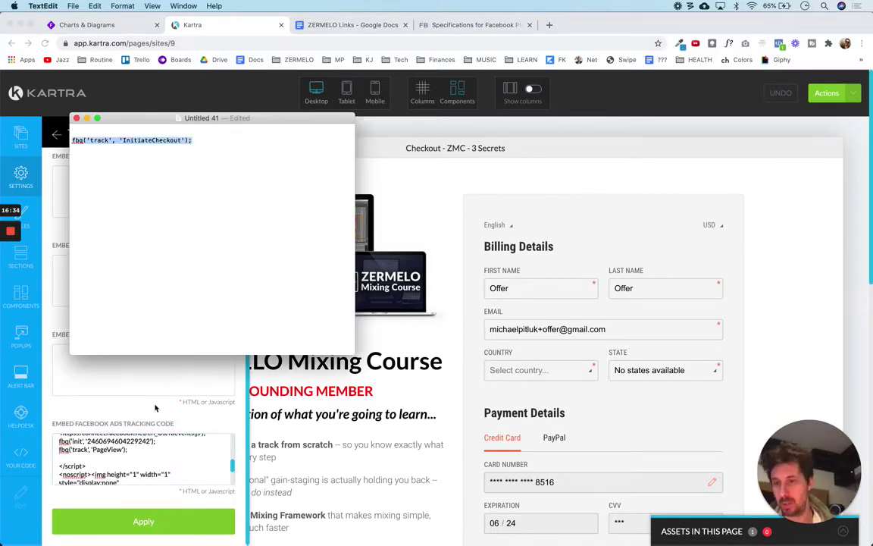
{"action": "left_click", "coordinate": [102, 453]}
{"action": "key", "text": "super+v"}
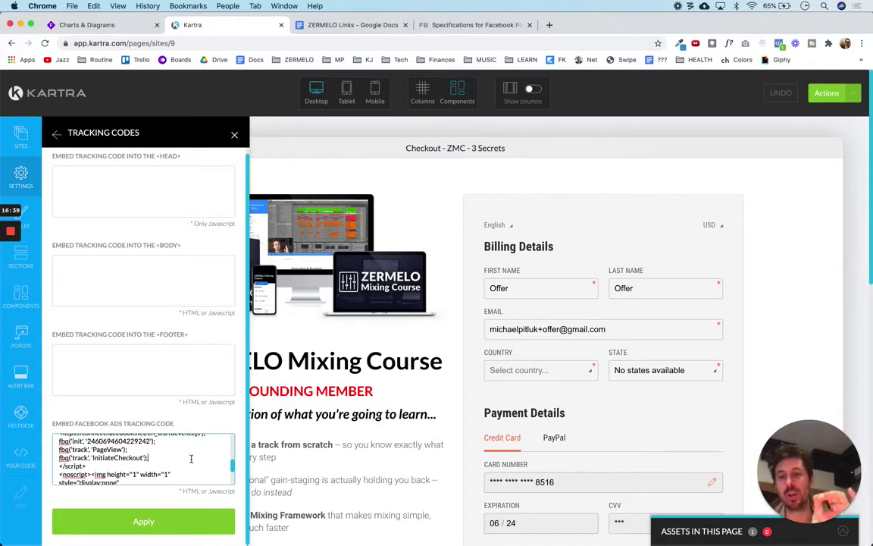
{"action": "left_click", "coordinate": [174, 526]}
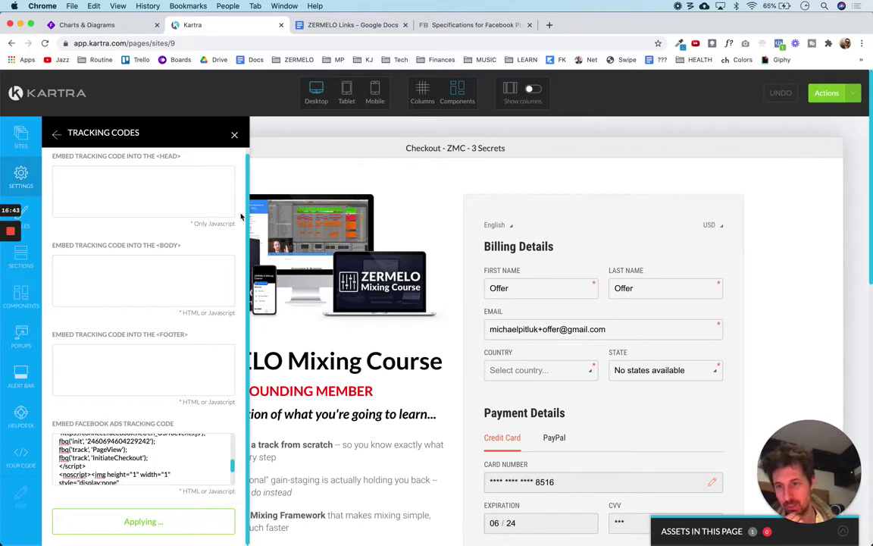
{"action": "left_click", "coordinate": [234, 134]}
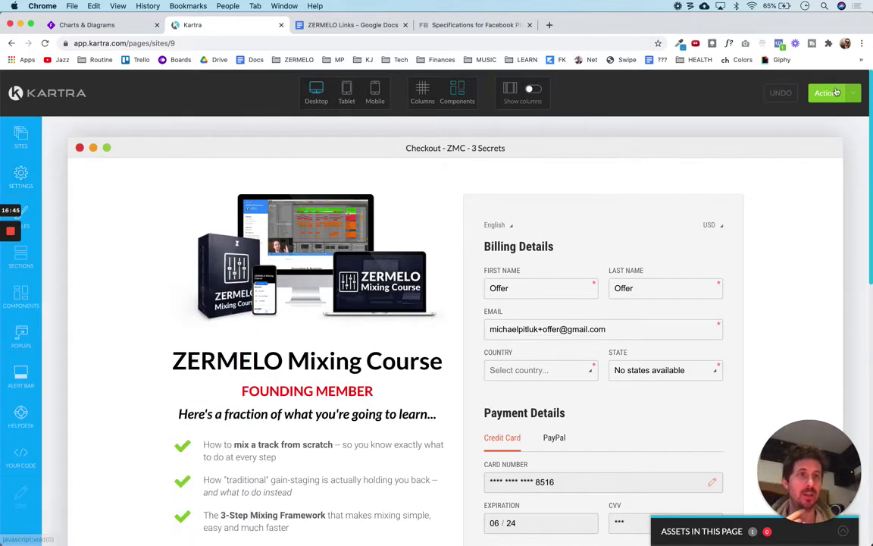
- Save the Checkout page's progress, and publish it live by getting its direct page link
{"action": "left_click", "coordinate": [836, 92]}
{"action": "left_click", "coordinate": [789, 136]}
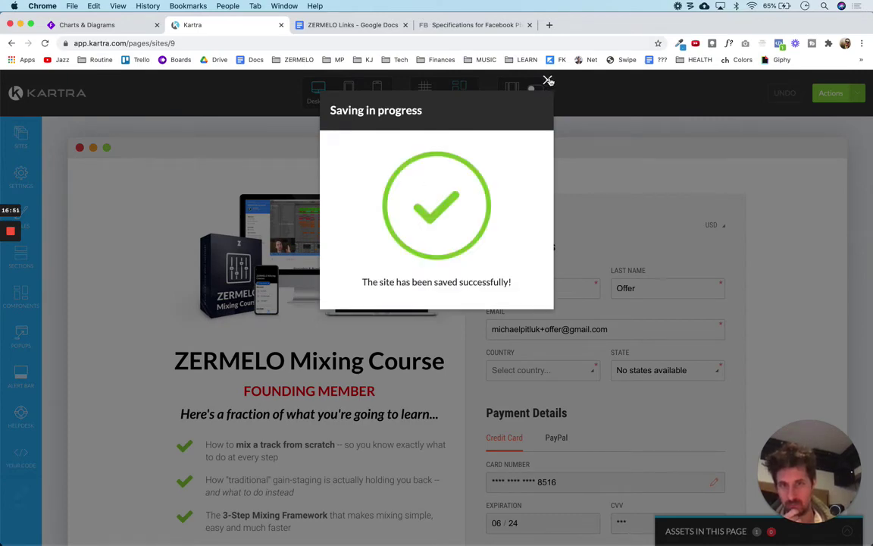
{"action": "left_click", "coordinate": [548, 80]}
{"action": "left_click", "coordinate": [829, 92]}
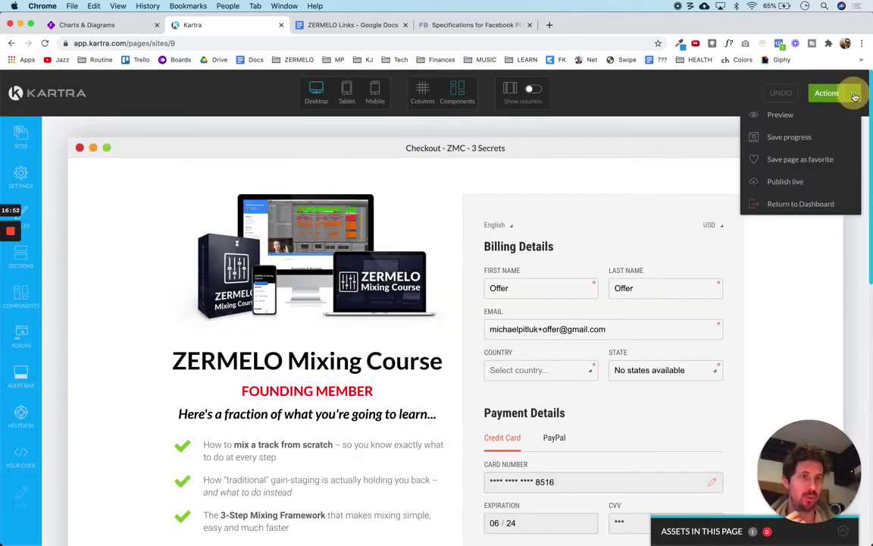
{"action": "left_click", "coordinate": [773, 184]}
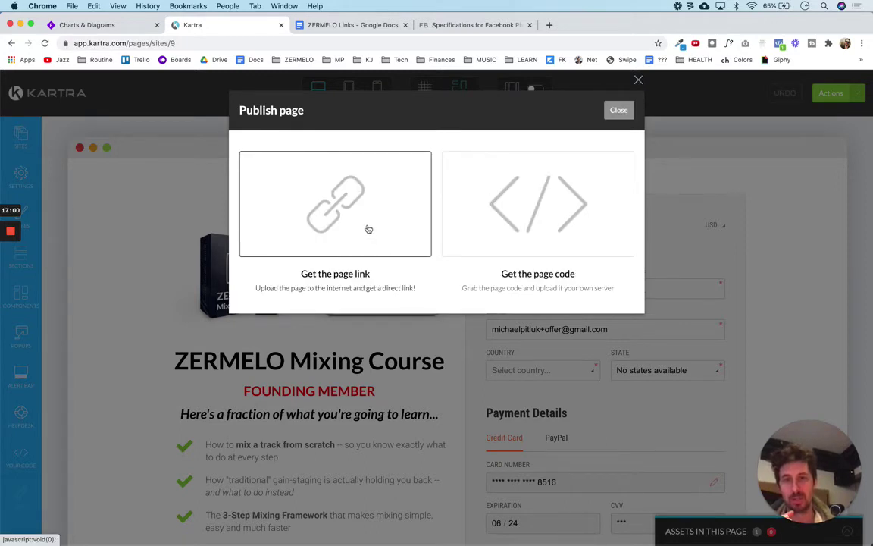
{"action": "left_click", "coordinate": [370, 229]}
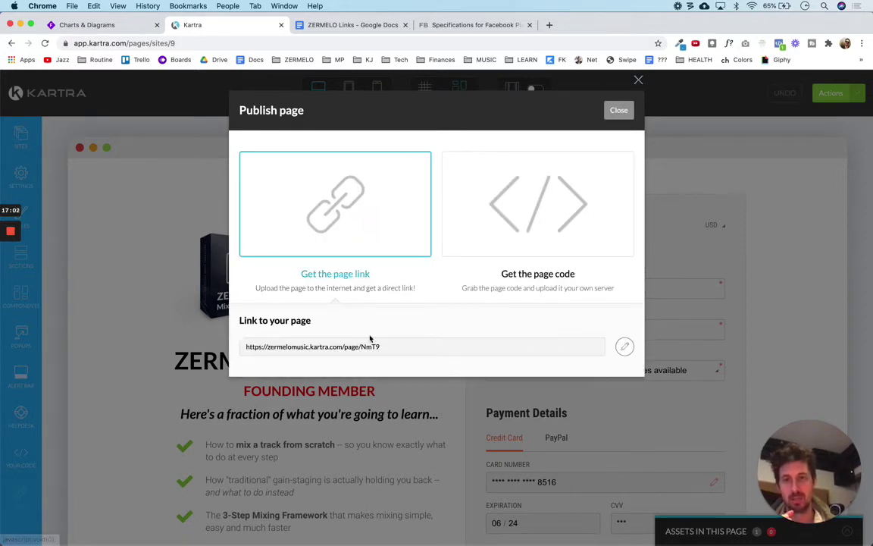
- Close the publishing options and exit the Checkout page's editor to the Kartra dashboard
{"action": "left_click_drag", "start_coordinate": [383, 349], "coordinate": [241, 304]}
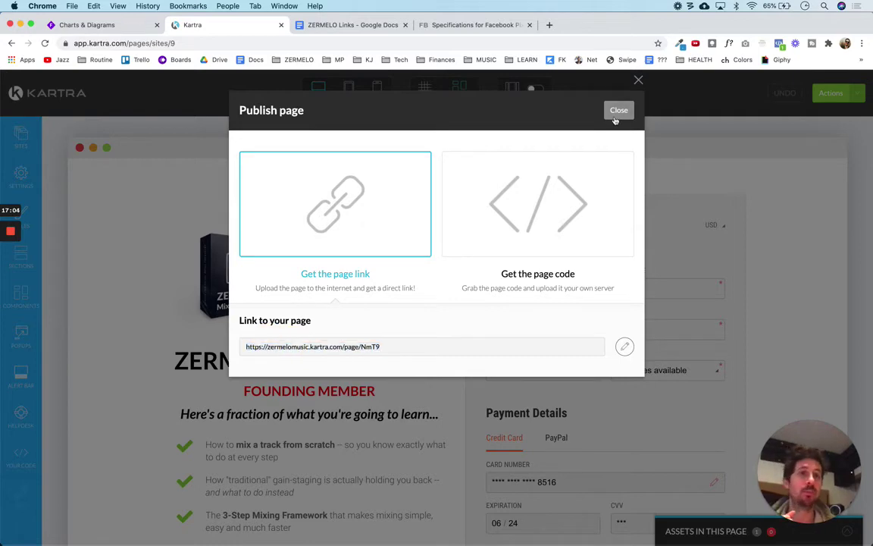
{"action": "left_click", "coordinate": [618, 110]}
{"action": "left_click", "coordinate": [854, 93]}
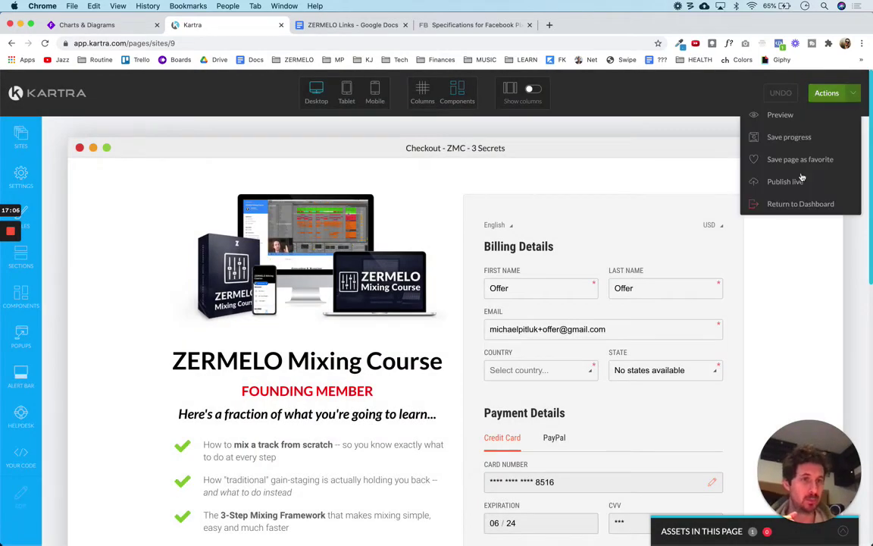
{"action": "left_click", "coordinate": [790, 205]}
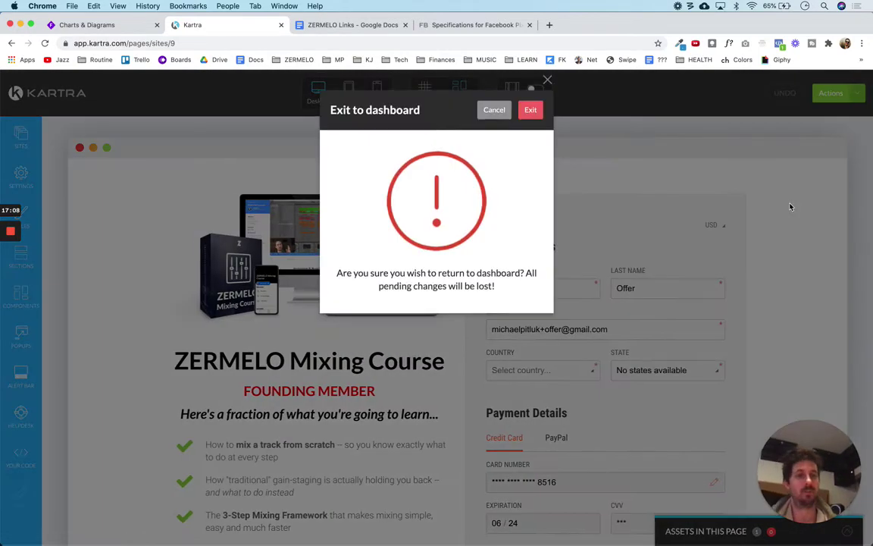
{"action": "left_click", "coordinate": [533, 112]}
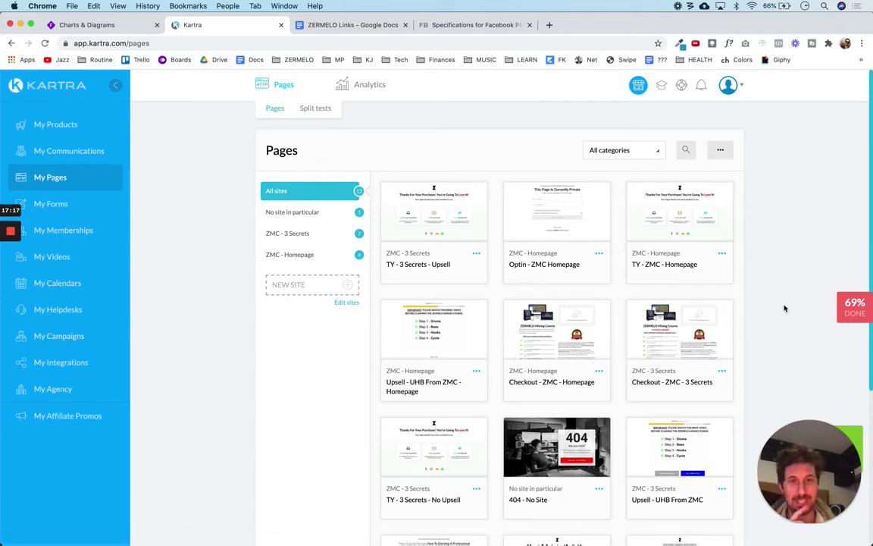
- Reopen the Checkout - ZMC - 3 Secrets page for editing from the ZMC - 3 Secrets site, and open its tracking codes
{"action": "left_click", "coordinate": [295, 233]}
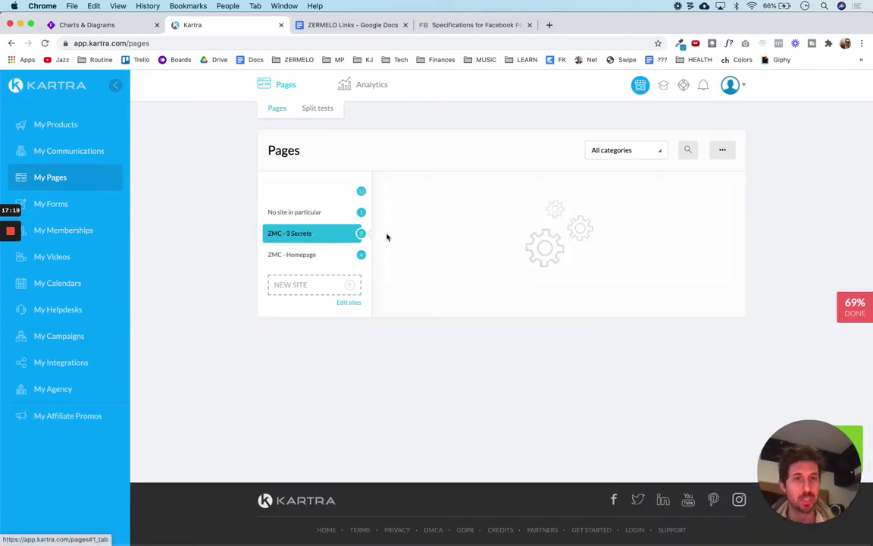
{"action": "left_click", "coordinate": [598, 253]}
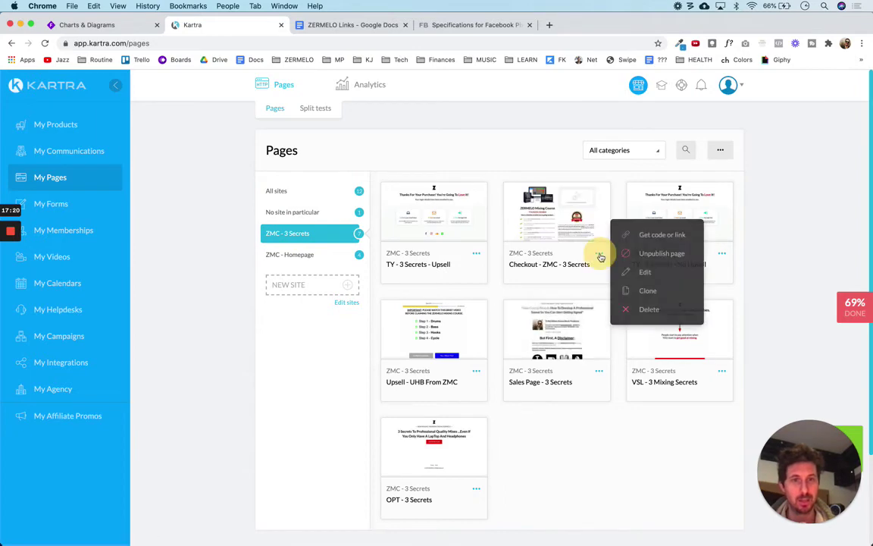
{"action": "left_click", "coordinate": [646, 272]}
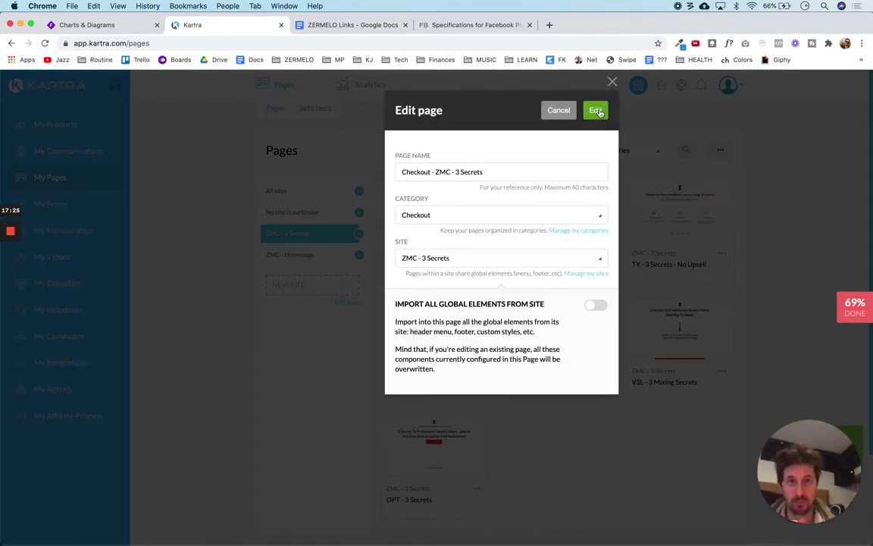
{"action": "left_click", "coordinate": [598, 112]}
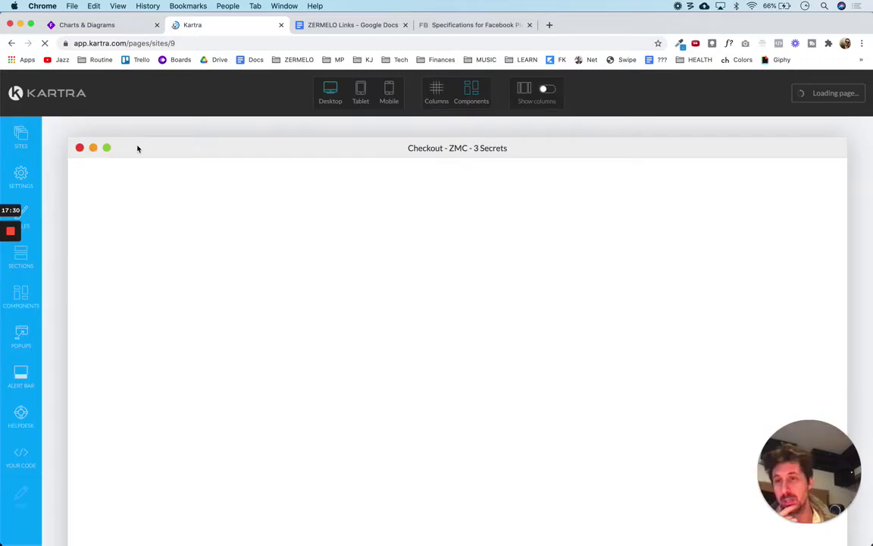
{"action": "left_click", "coordinate": [45, 179]}
{"action": "left_click", "coordinate": [225, 216]}
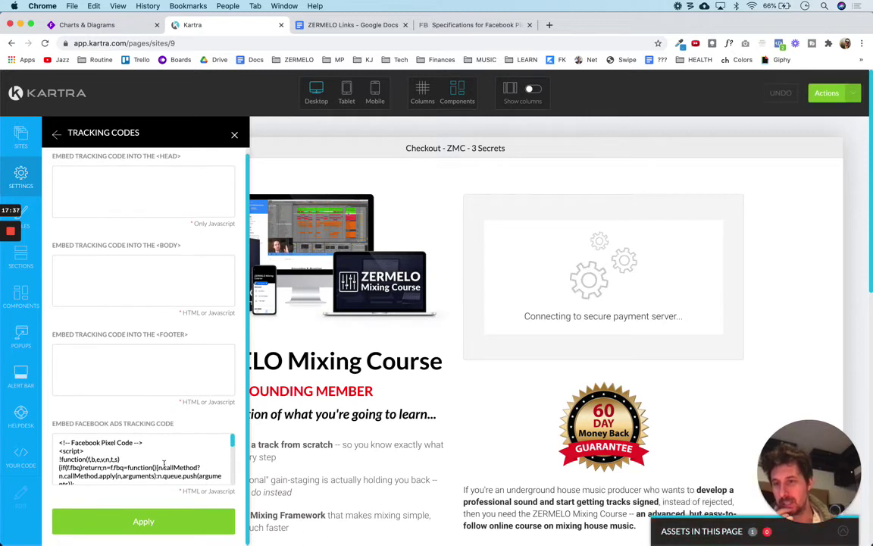
- Check the Facebook ads tracking code for the fbq('track', 'InitiateCheckout'); line, and exit the editor to the dashboard
{"action": "scroll", "coordinate": [163, 465], "scroll_direction": "down", "scroll_amount": 5}
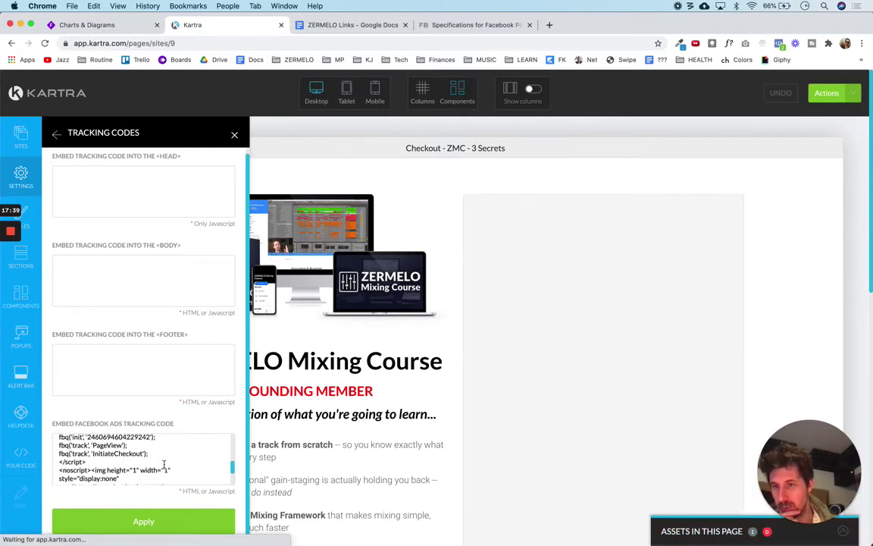
{"action": "scroll", "coordinate": [163, 465], "scroll_direction": "up", "scroll_amount": 2}
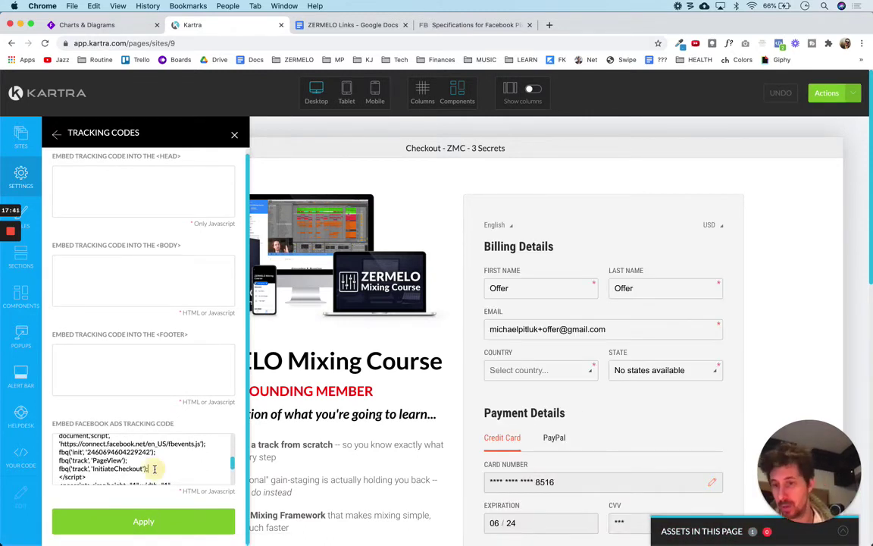
{"action": "left_click", "coordinate": [155, 468]}
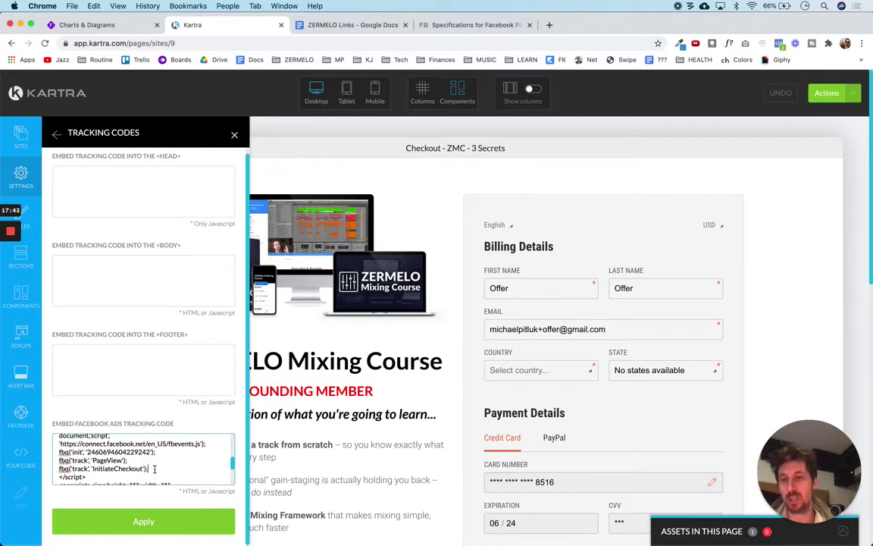
{"action": "triple_click", "coordinate": [154, 468]}
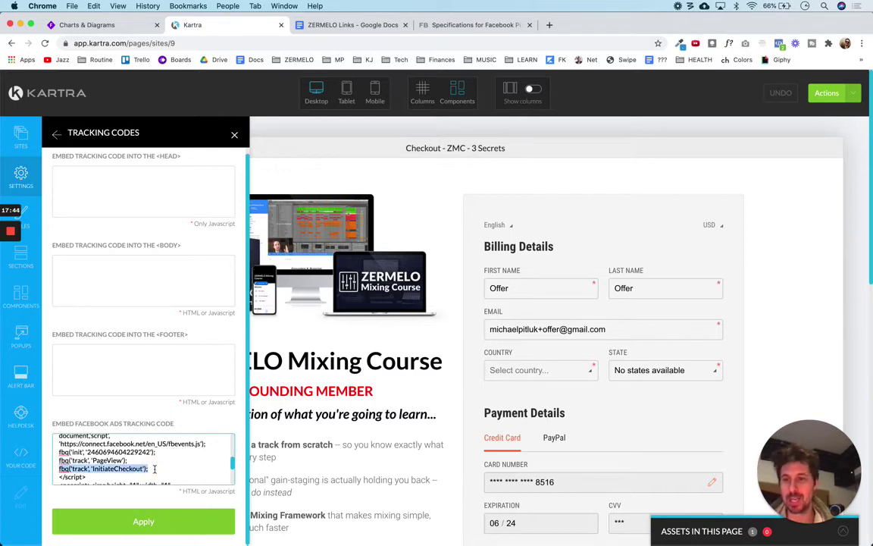
{"action": "left_click", "coordinate": [861, 95]}
{"action": "left_click", "coordinate": [783, 204]}
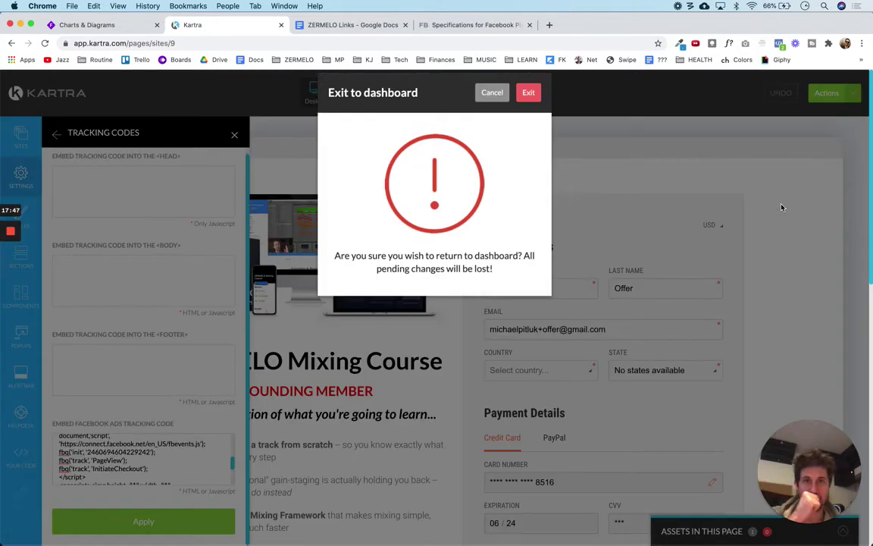
{"action": "left_click", "coordinate": [535, 112]}
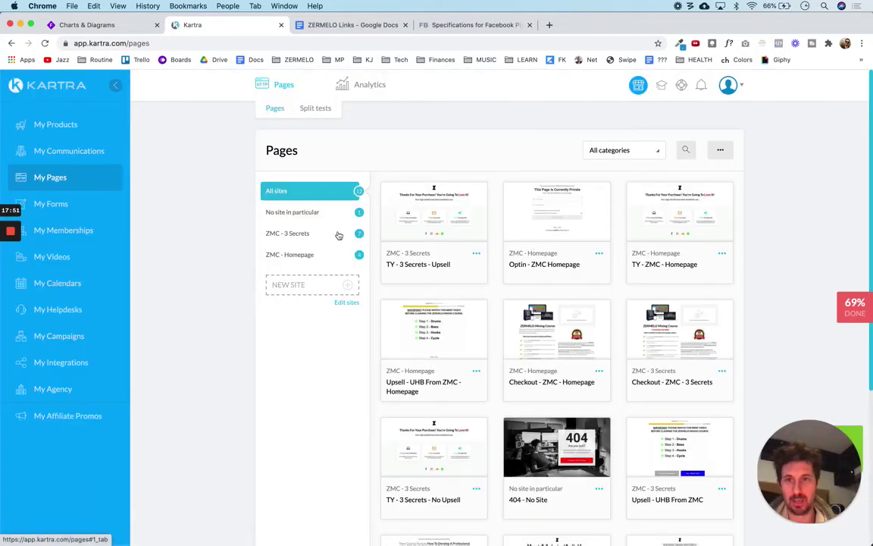
- Get the direct page link of the Checkout - ZMC - 3 Secrets page from the ZMC - 3 Secrets site and copy it
{"action": "left_click", "coordinate": [312, 234]}
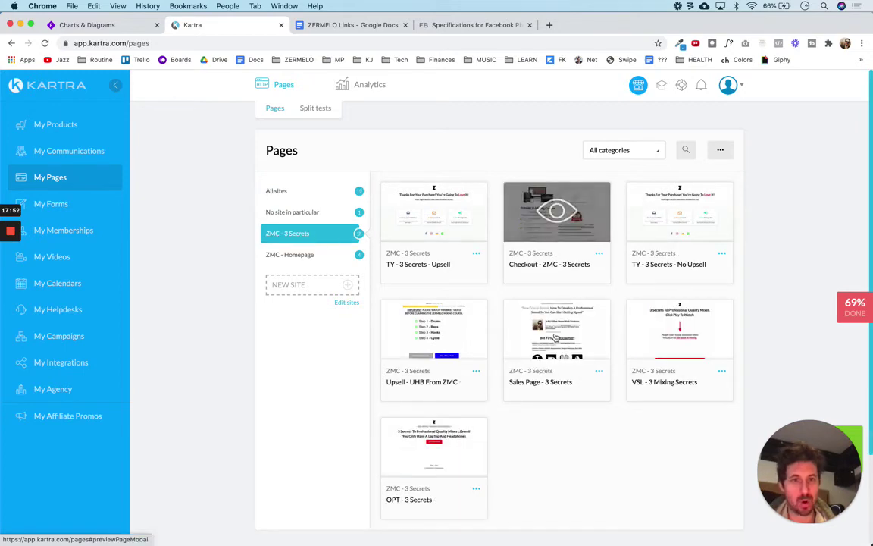
{"action": "left_click", "coordinate": [599, 255]}
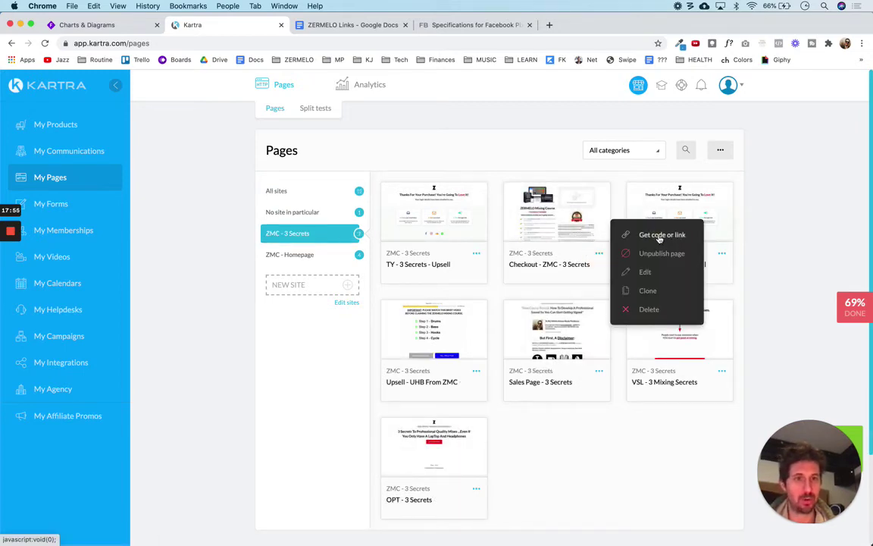
{"action": "left_click", "coordinate": [658, 236]}
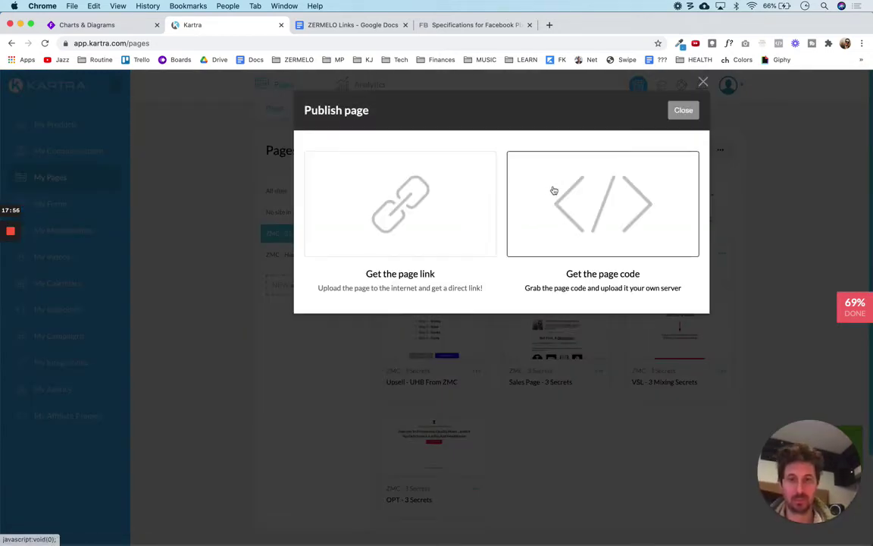
{"action": "left_click", "coordinate": [450, 214]}
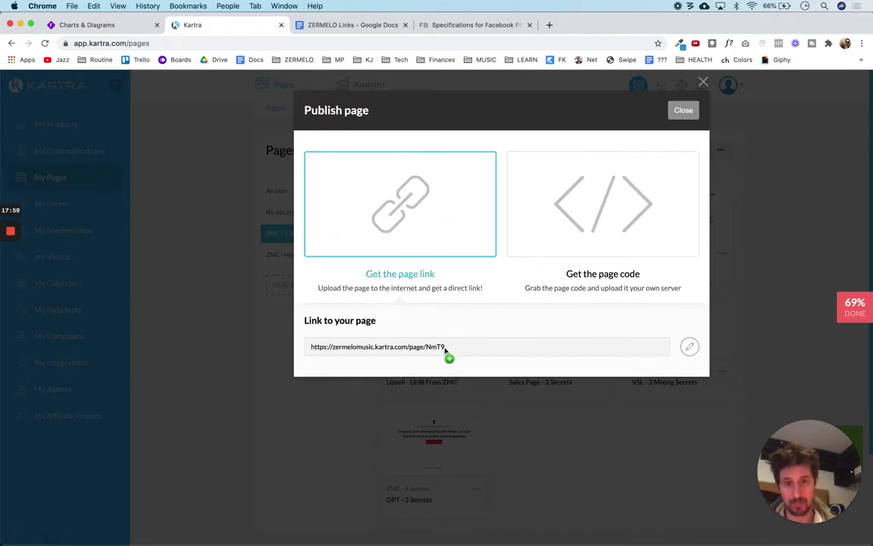
{"action": "left_click_drag", "start_coordinate": [447, 349], "coordinate": [303, 348]}
{"action": "key", "text": "cmd+c"}
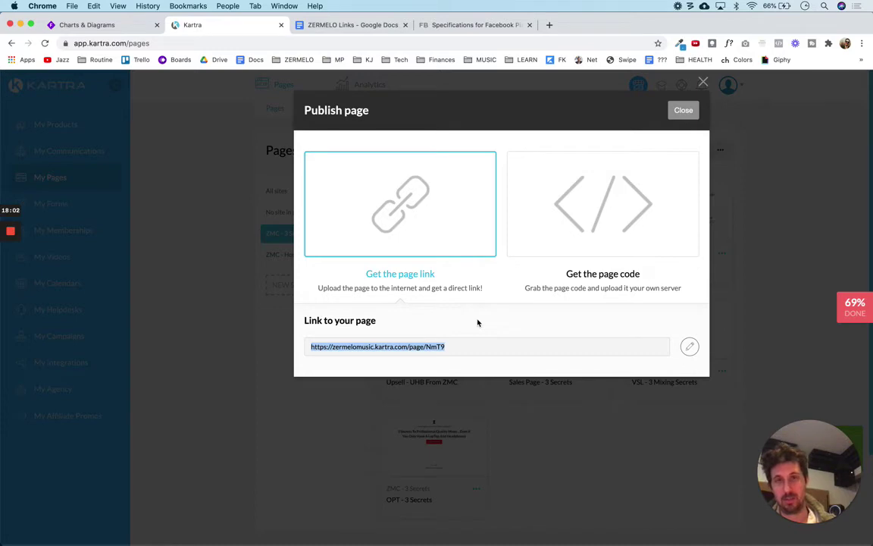
- Load the copied Checkout page link in a new browser tab and check its events with Facebook Pixel Helper
{"action": "key", "text": "cmd+t"}
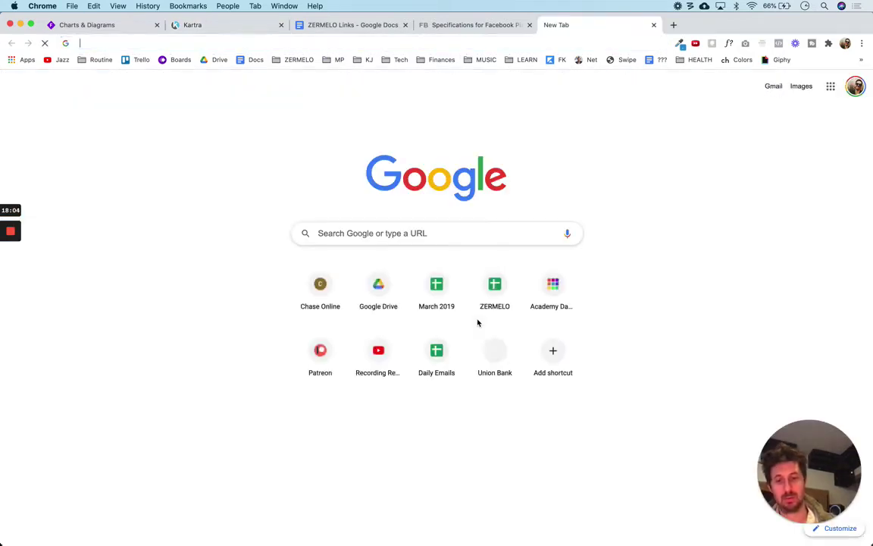
{"action": "key", "text": "cmd+v"}
{"action": "key", "text": "Return"}
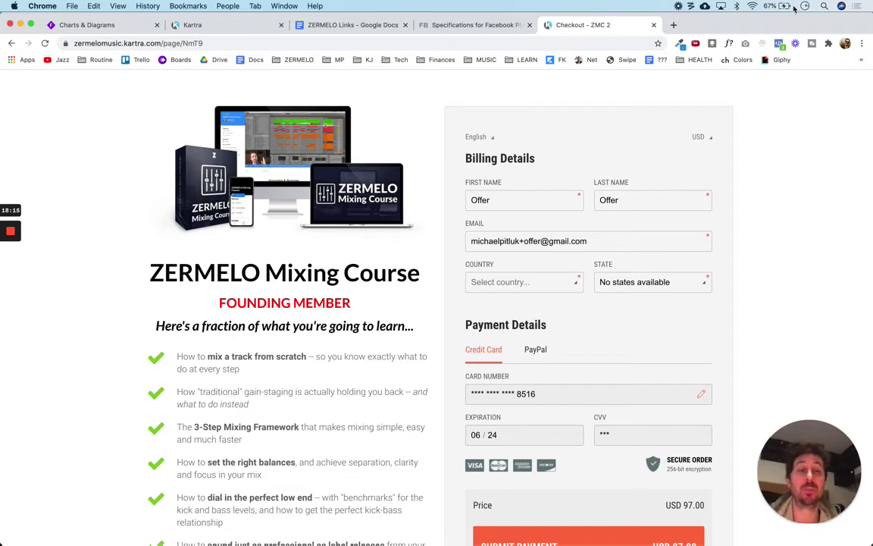
{"action": "left_click", "coordinate": [779, 44]}
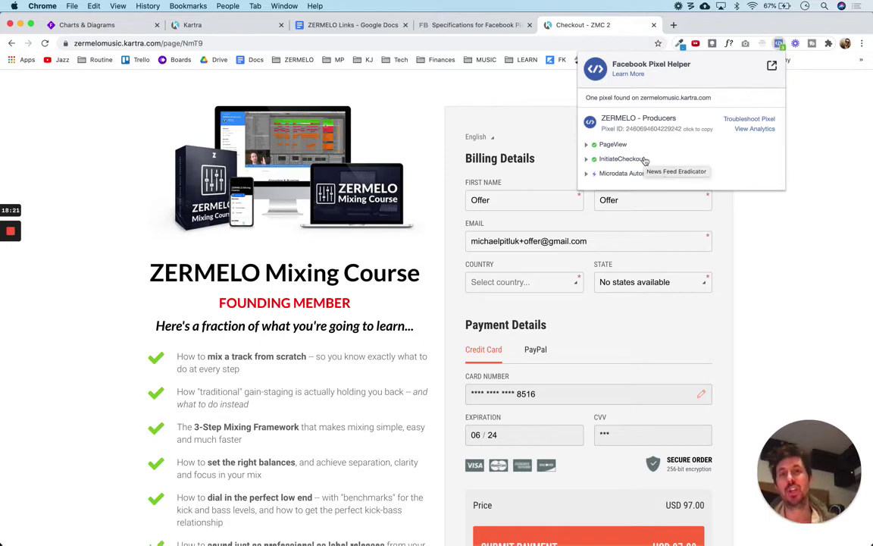
{"action": "left_click", "coordinate": [847, 141]}
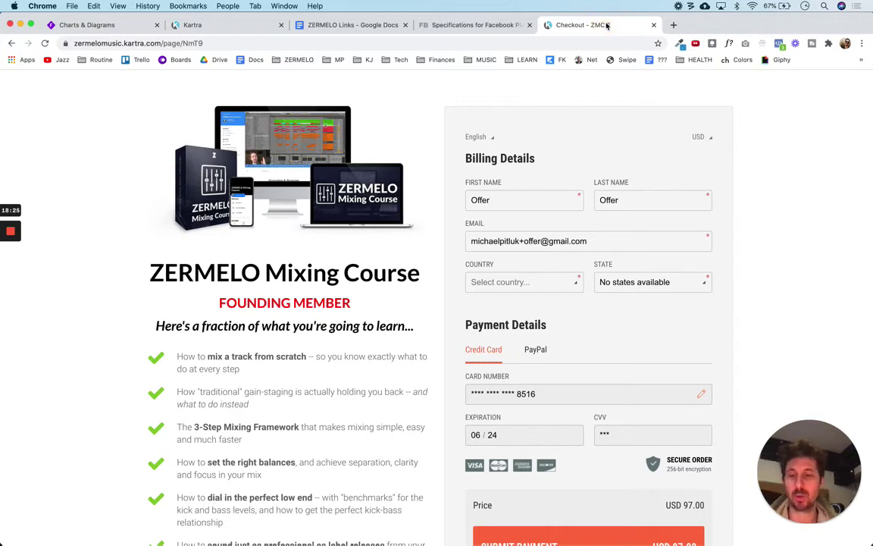
- Close the live Checkout page and colour the CHECK OUT box in the Whimsical funnel diagram the same green as OPTIN and VSL
{"action": "key", "text": "super+w"}
{"action": "left_click", "coordinate": [110, 25]}
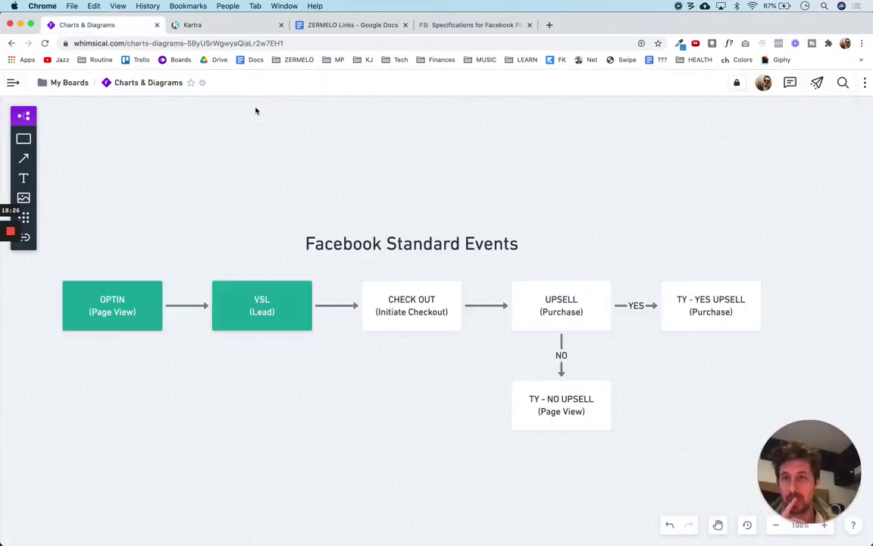
{"action": "left_click", "coordinate": [374, 288]}
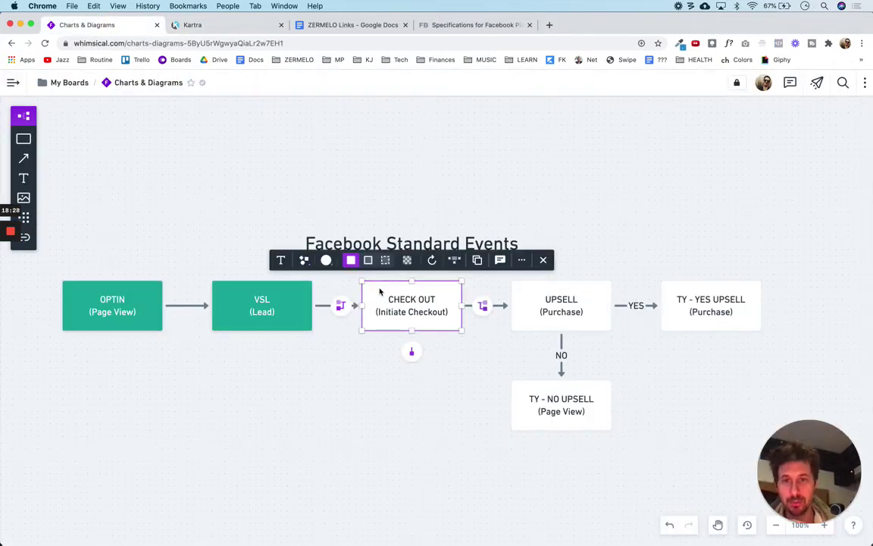
{"action": "left_click", "coordinate": [326, 260]}
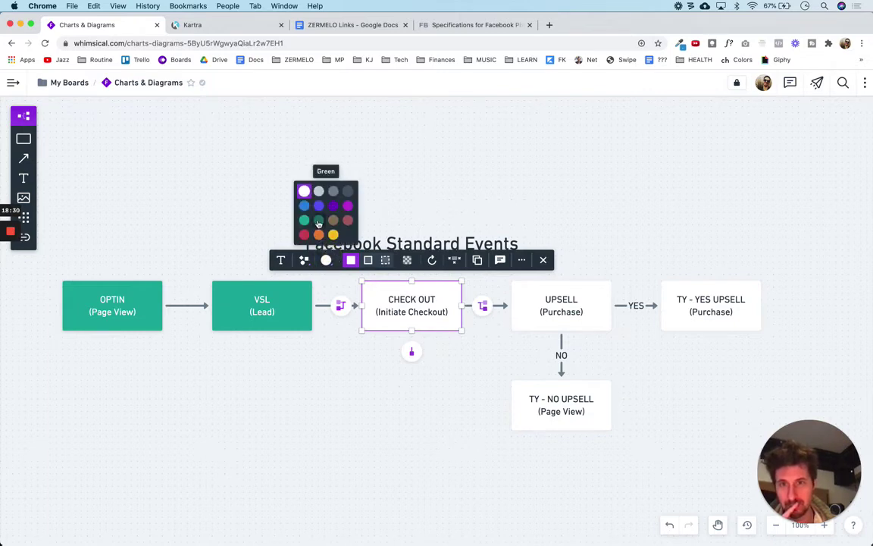
{"action": "left_click", "coordinate": [303, 220]}
{"action": "left_click", "coordinate": [448, 162]}
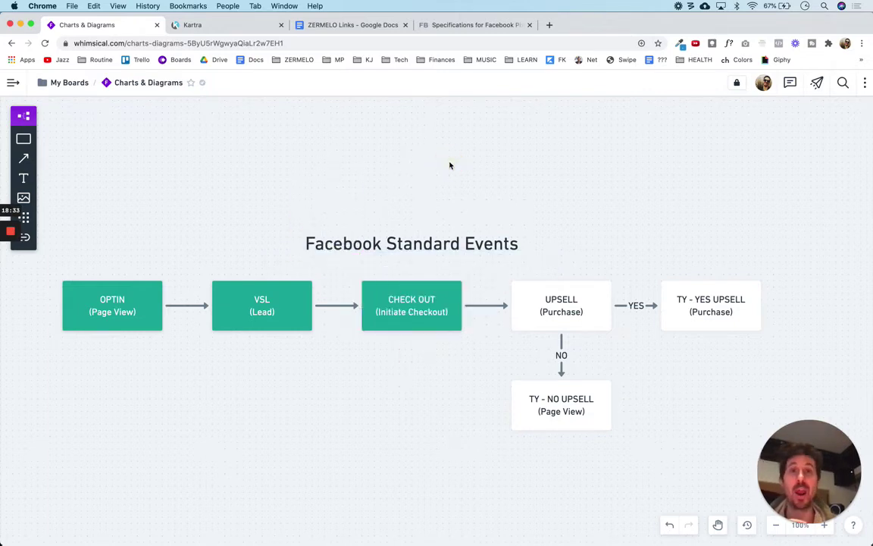
- Review the events assigned to the UPSELL, TY - YES UPSELL and TY - NO UPSELL boxes in the funnel diagram
{"action": "left_click", "coordinate": [518, 298]}
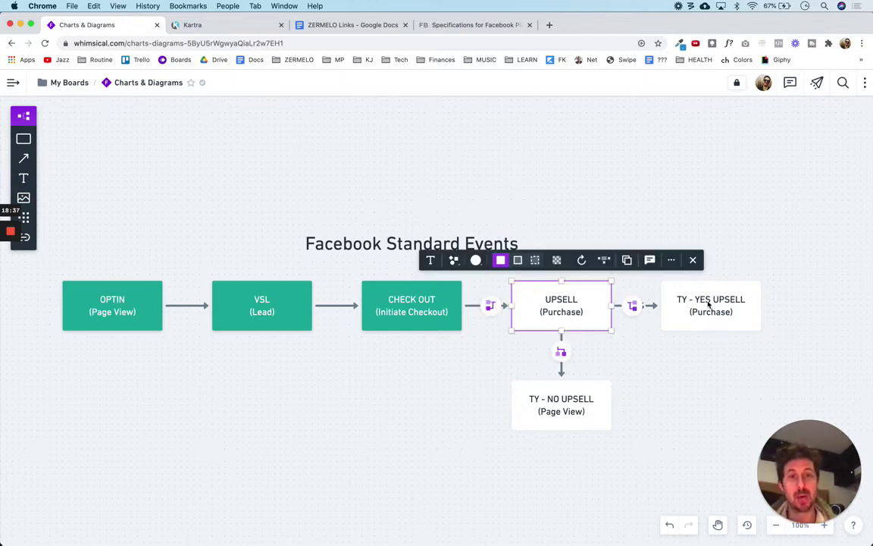
{"action": "left_click", "coordinate": [722, 195]}
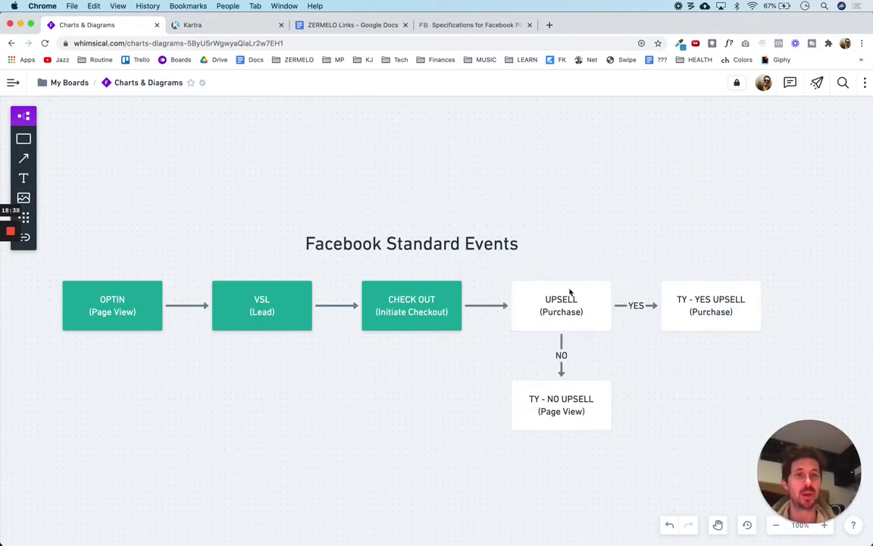
{"action": "left_click", "coordinate": [682, 297]}
{"action": "left_click", "coordinate": [593, 416]}
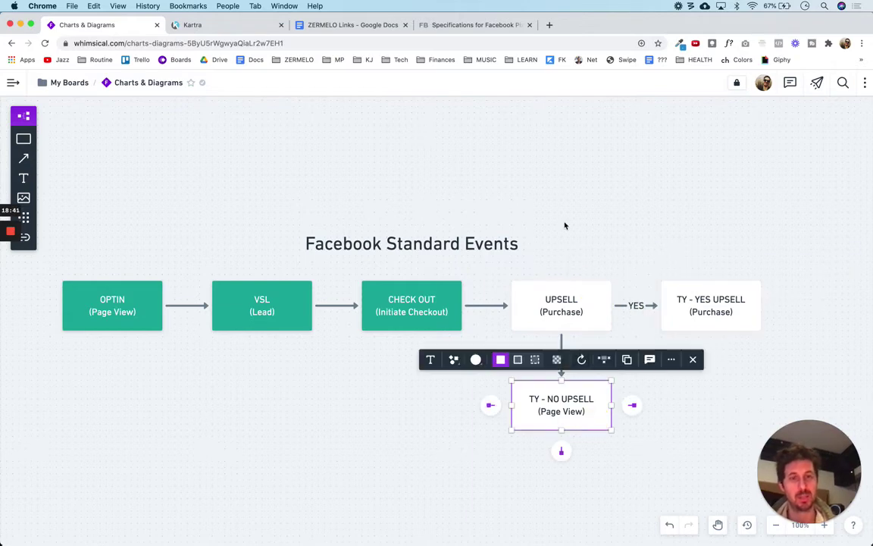
{"action": "left_click", "coordinate": [585, 259]}
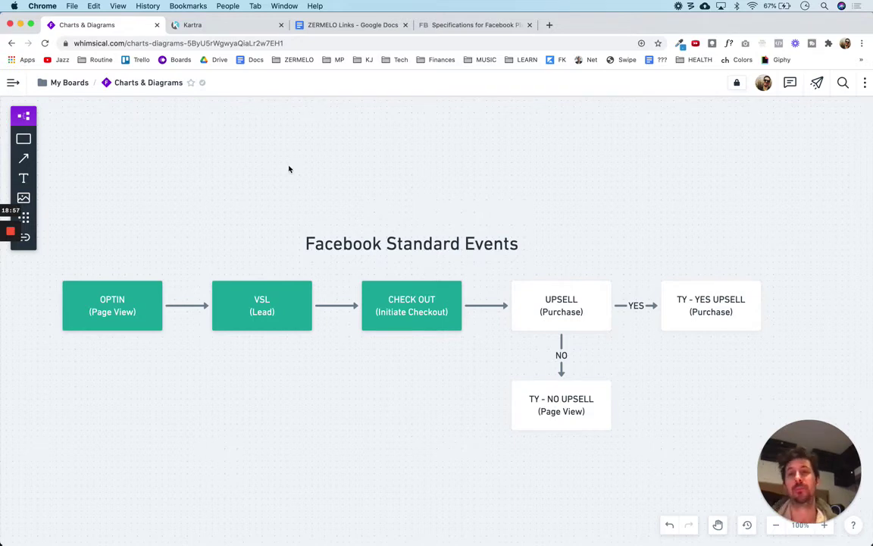
- Switch back to Kartra and close the Checkout page's publishing options to return to the ZMC - 3 Secrets page list
{"action": "left_click", "coordinate": [206, 27]}
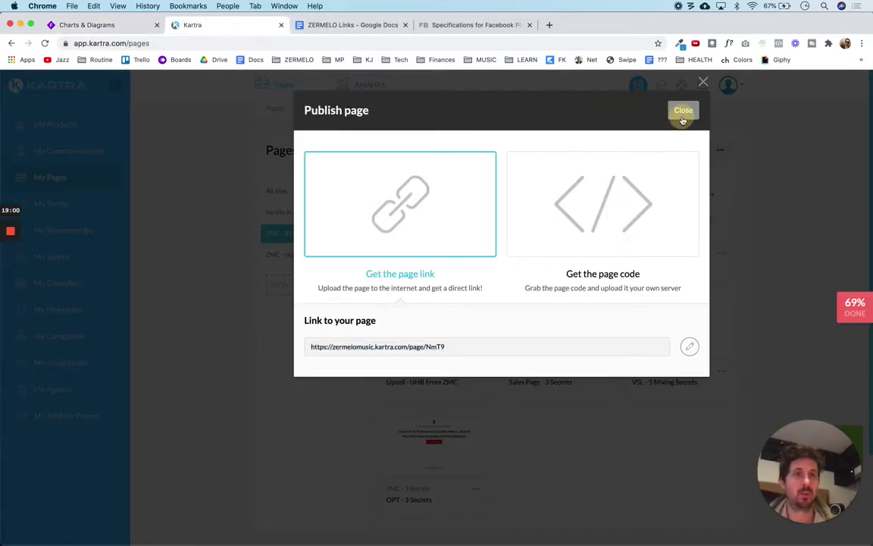
{"action": "left_click", "coordinate": [682, 110]}
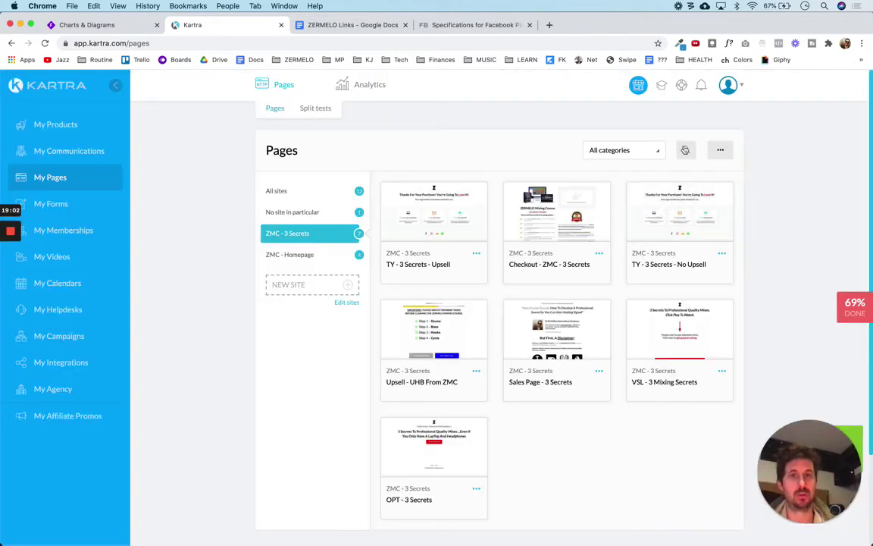
{"action": "scroll", "coordinate": [334, 394], "scroll_direction": "down", "scroll_amount": 1}
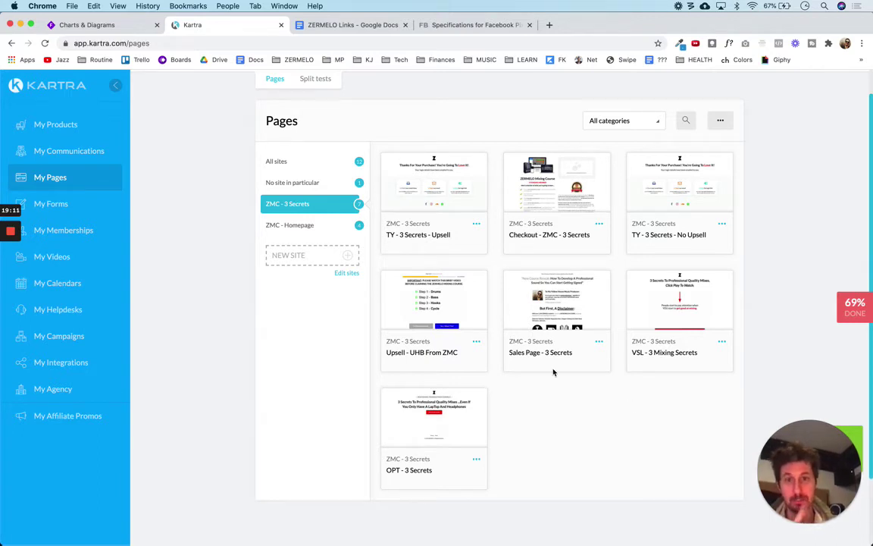
{"action": "left_click", "coordinate": [477, 344]}
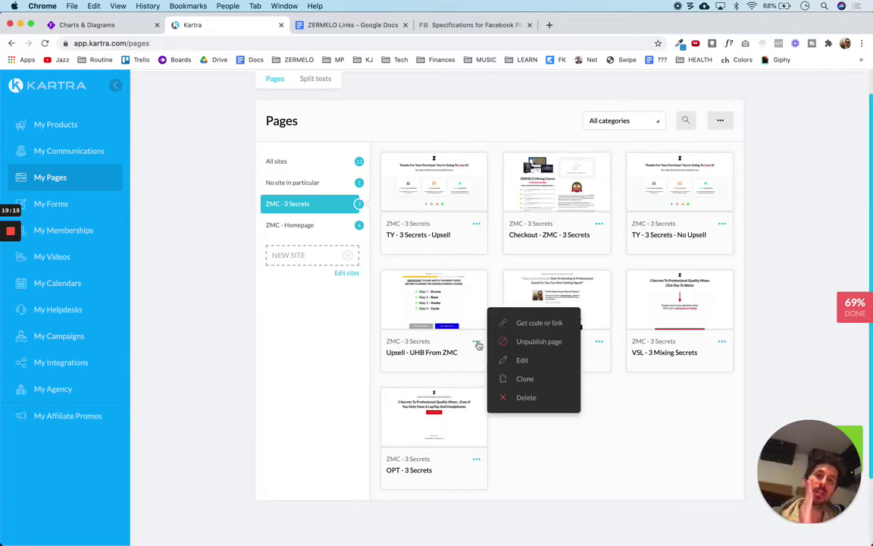
{"action": "left_click", "coordinate": [540, 323]}
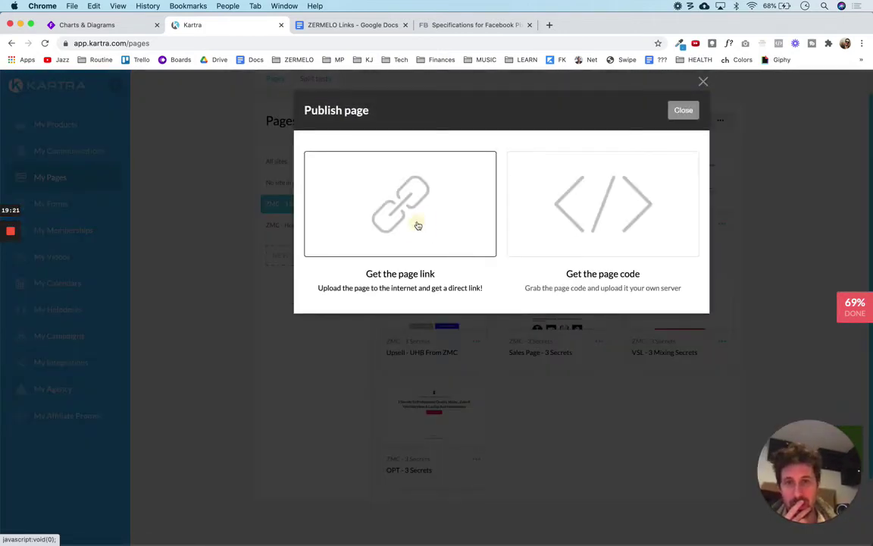
{"action": "left_click", "coordinate": [418, 225]}
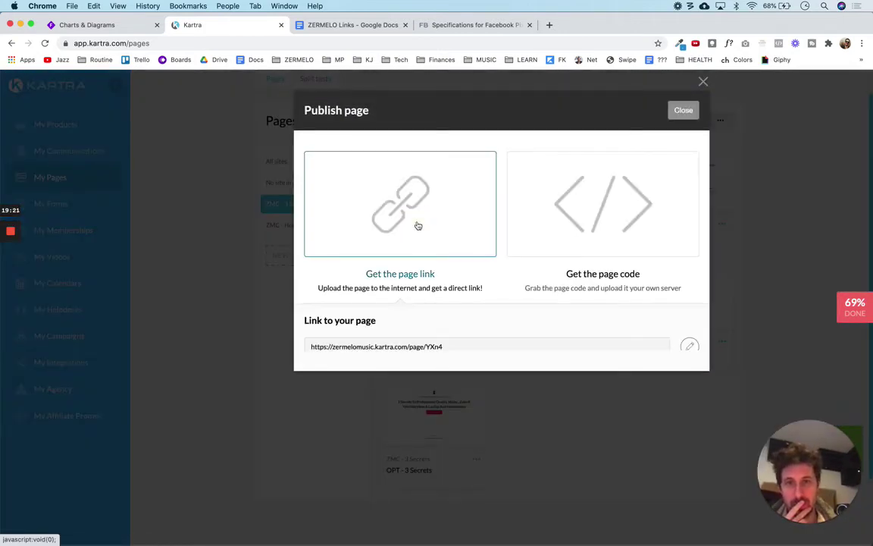
{"action": "left_click", "coordinate": [685, 111]}
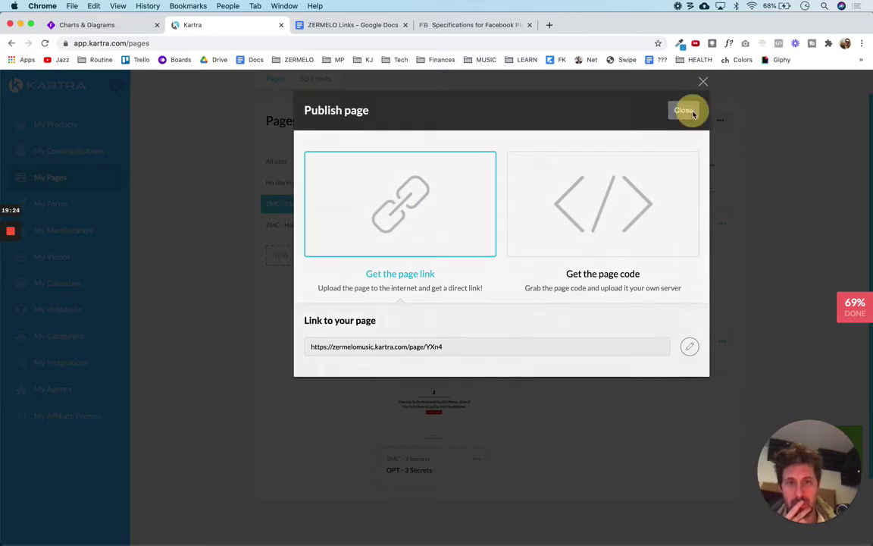
- Open the Upsell - UHB From ZMC page in the page editor and show its tracking code settings
{"action": "left_click", "coordinate": [478, 342]}
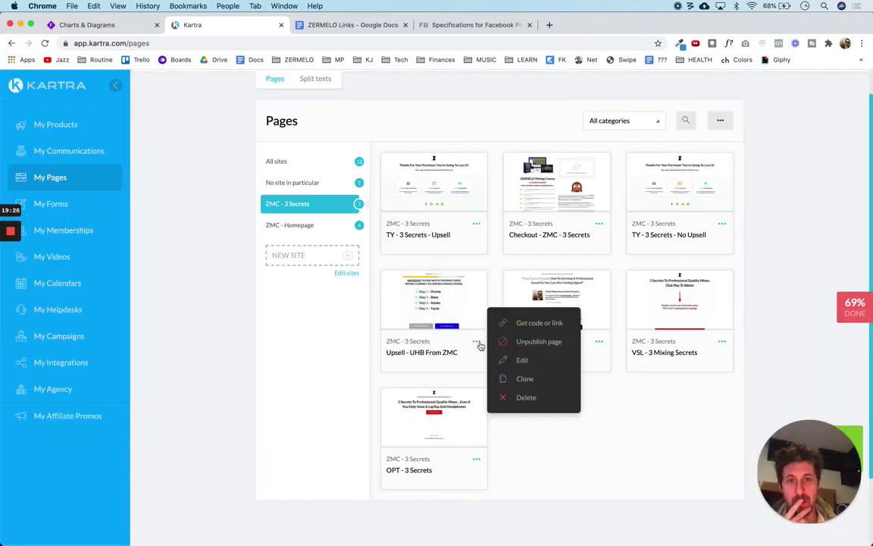
{"action": "left_click", "coordinate": [523, 361]}
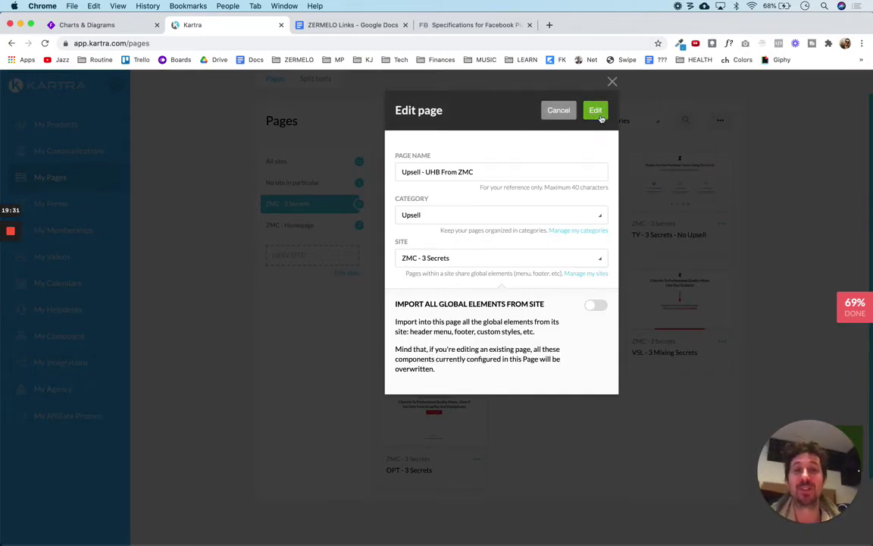
{"action": "left_click", "coordinate": [595, 111]}
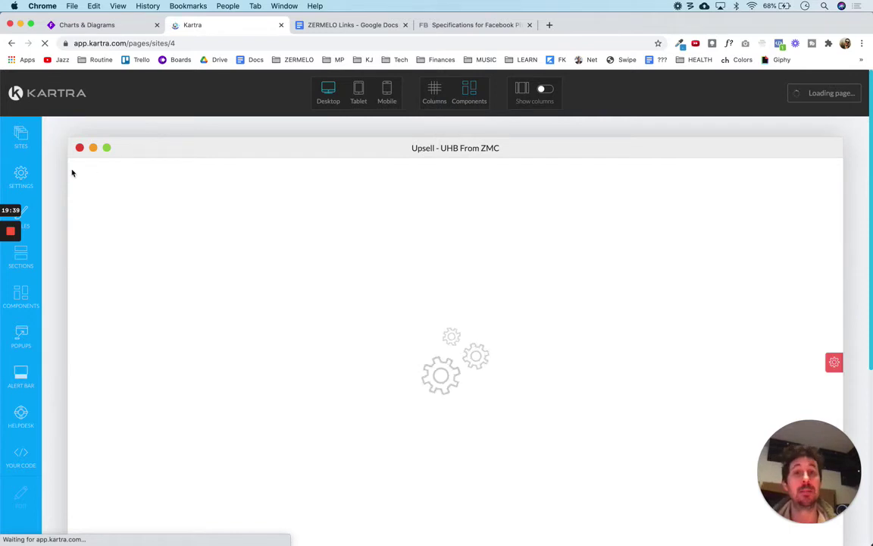
{"action": "left_click", "coordinate": [21, 177]}
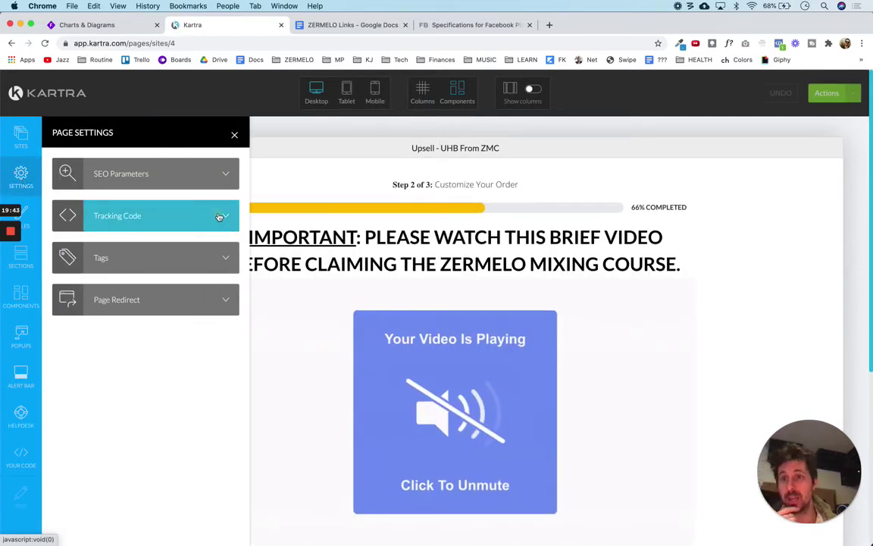
{"action": "left_click", "coordinate": [219, 216]}
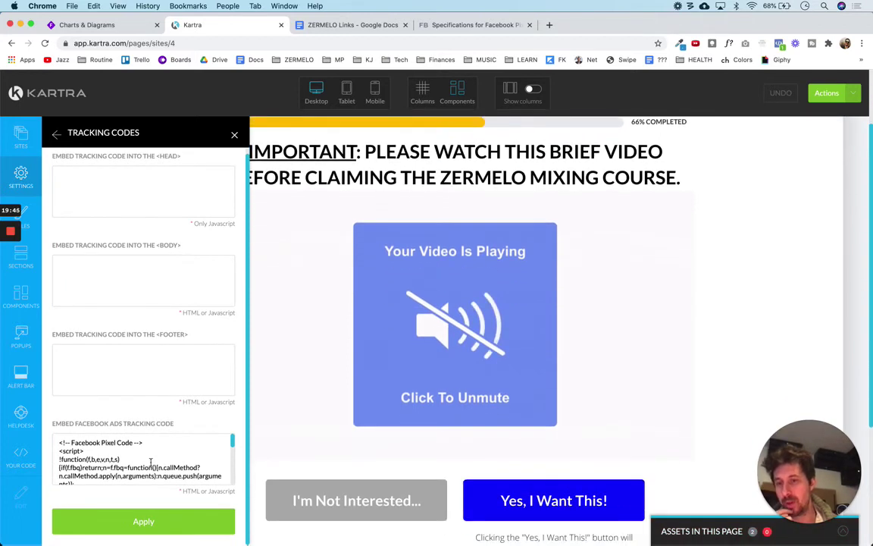
- Insert an empty line after the PageView event in the page's Facebook Ads tracking code
{"action": "scroll", "coordinate": [151, 463], "scroll_direction": "down", "scroll_amount": 5}
{"action": "scroll", "coordinate": [150, 462], "scroll_direction": "up", "scroll_amount": 2}
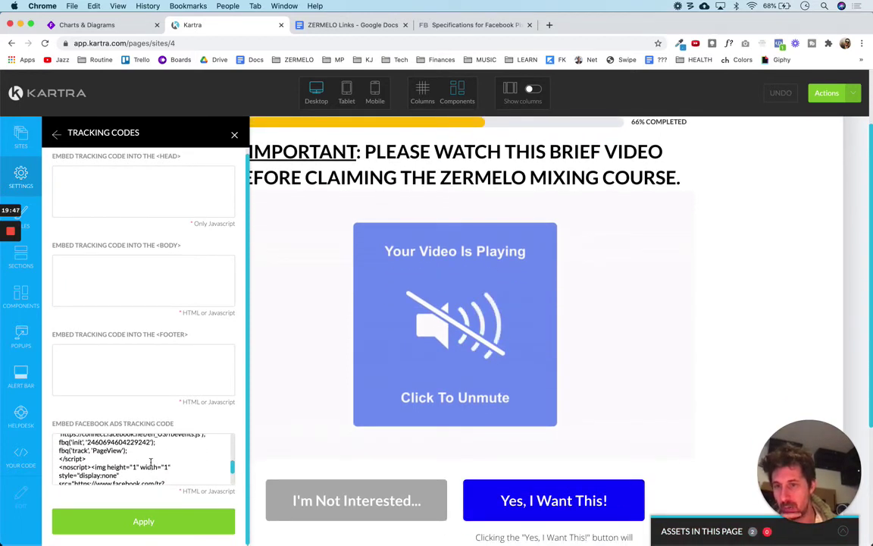
{"action": "left_click", "coordinate": [126, 453]}
{"action": "key", "text": "Return"}
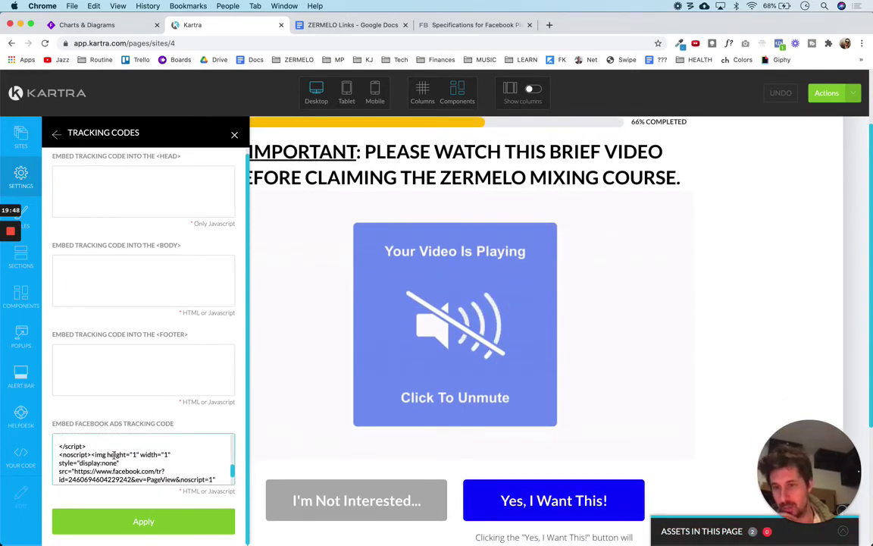
{"action": "scroll", "coordinate": [144, 458], "scroll_direction": "up", "scroll_amount": 3}
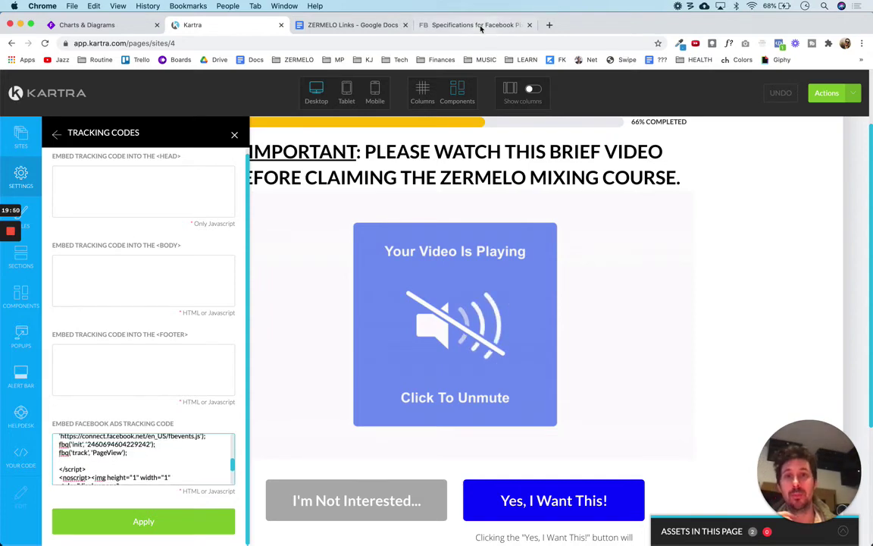
- Copy the Purchase event code from the Facebook Pixel Standard Events specifications page
{"action": "left_click", "coordinate": [436, 24]}
{"action": "scroll", "coordinate": [657, 391], "scroll_direction": "down", "scroll_amount": 2}
{"action": "scroll", "coordinate": [658, 391], "scroll_direction": "down", "scroll_amount": 1}
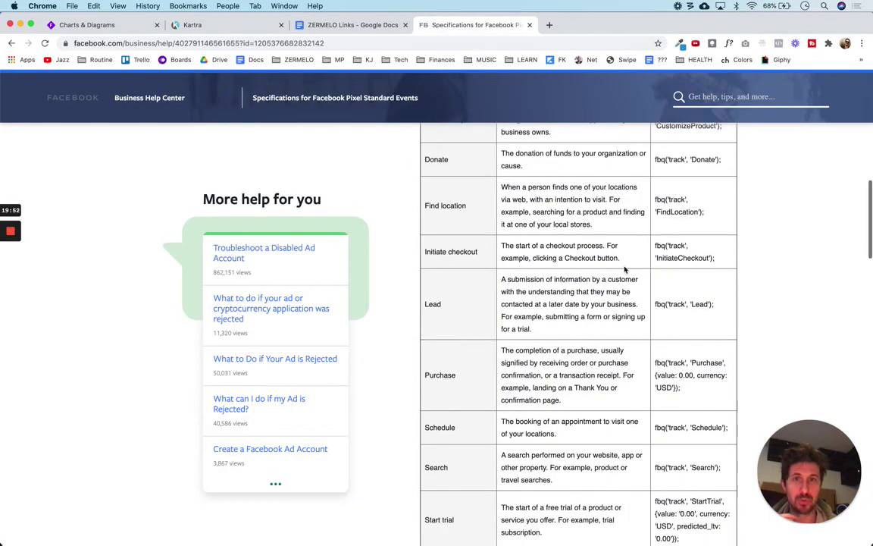
{"action": "left_click_drag", "start_coordinate": [691, 391], "coordinate": [654, 363]}
{"action": "key", "text": "super+c"}
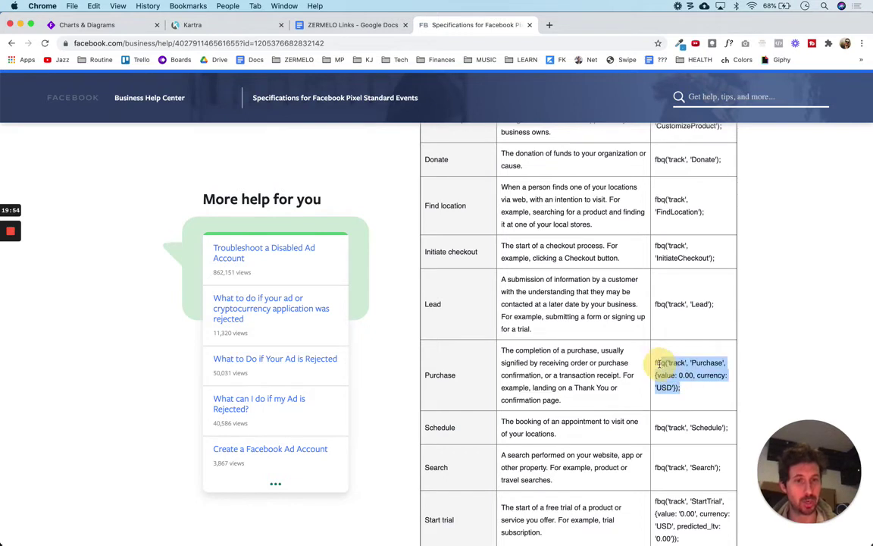
- Switch to TextEdit, paste the Purchase code on a new line below the InitiateCheckout code, and copy that line
{"action": "key", "text": "super+Tab"}
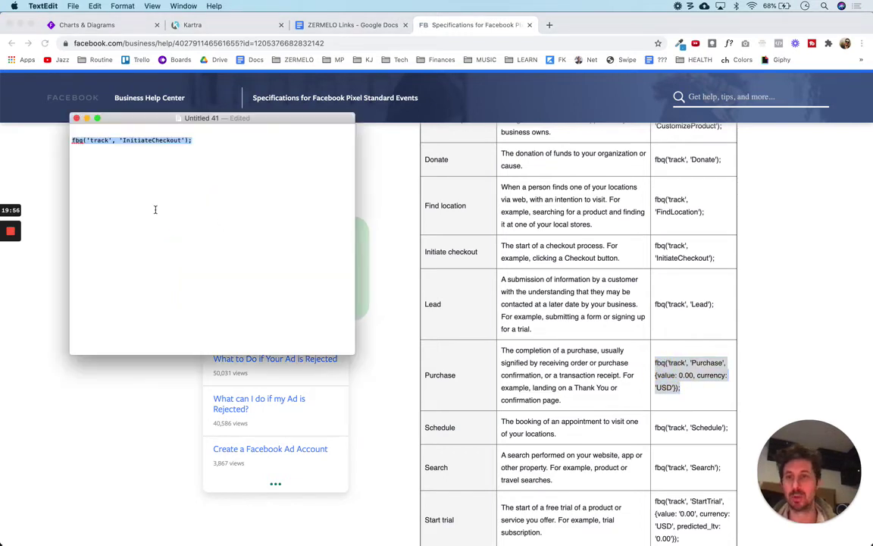
{"action": "key", "text": "Right"}
{"action": "key", "text": "Return"}
{"action": "key", "text": "super+v"}
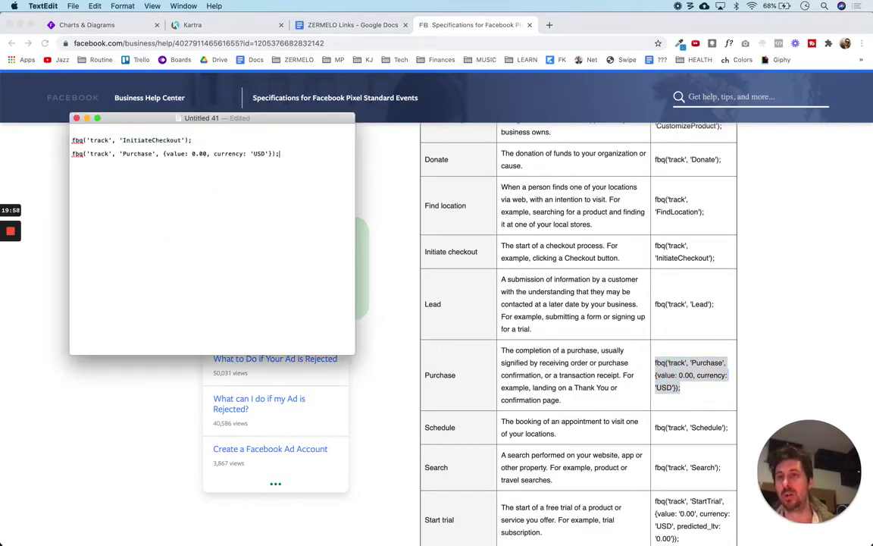
{"action": "key", "text": "super+shift+Left"}
{"action": "key", "text": "super+c"}
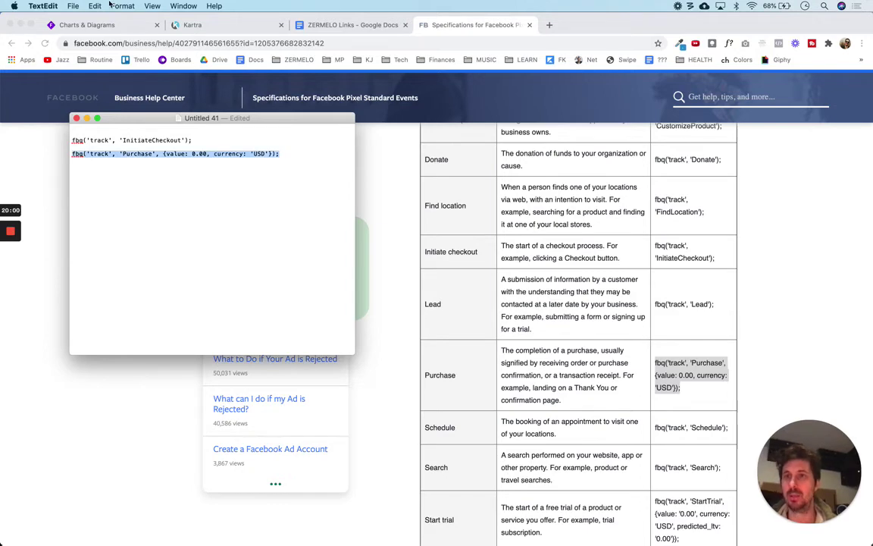
- Return to Kartra and paste the Purchase event on the empty line below PageView in the Facebook Ads tracking code
{"action": "key", "text": "super+Tab"}
{"action": "left_click", "coordinate": [224, 27]}
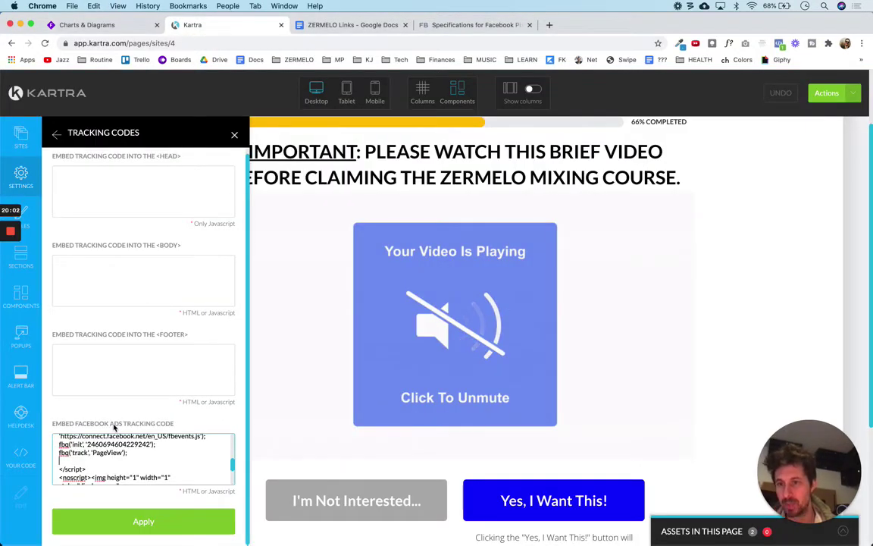
{"action": "key", "text": "super+v"}
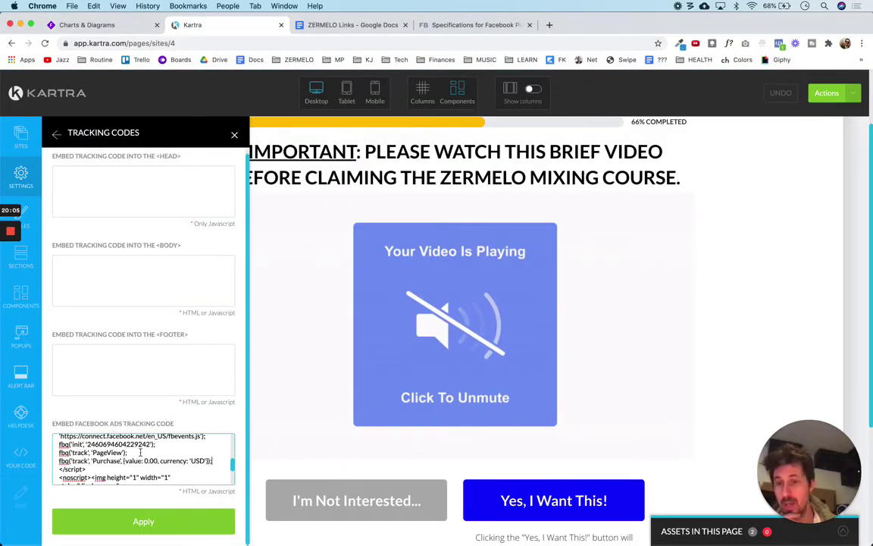
- Set the Purchase event's value to 97.00 and apply the tracking code
{"action": "left_click", "coordinate": [145, 460]}
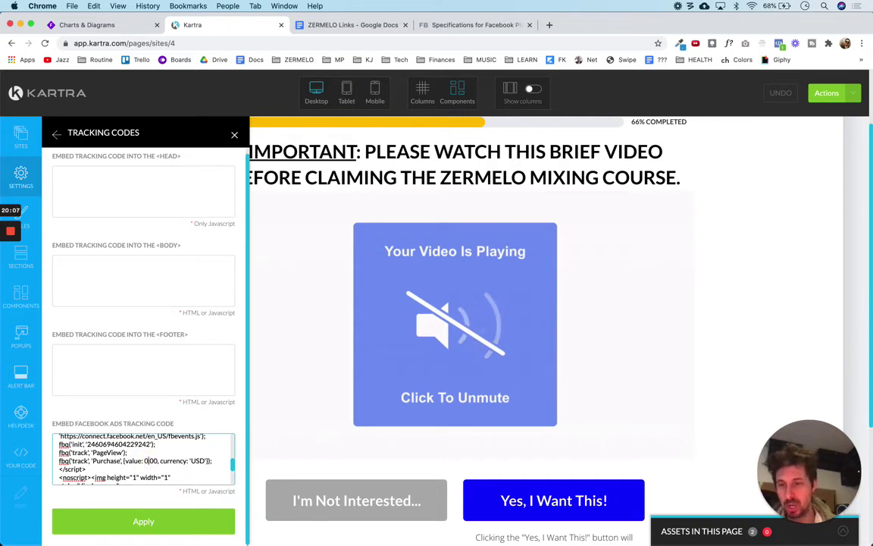
{"action": "key", "text": "BackSpace"}
{"action": "type", "text": "97"}
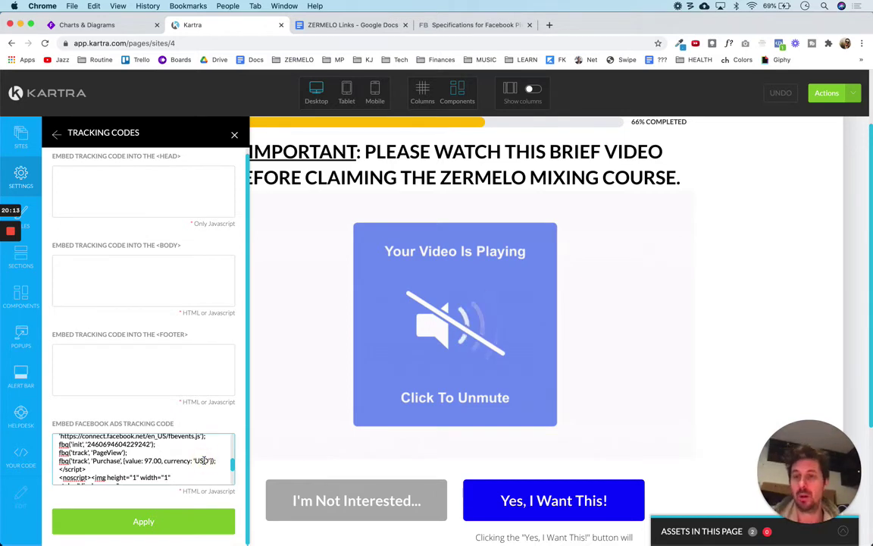
{"action": "left_click", "coordinate": [143, 522]}
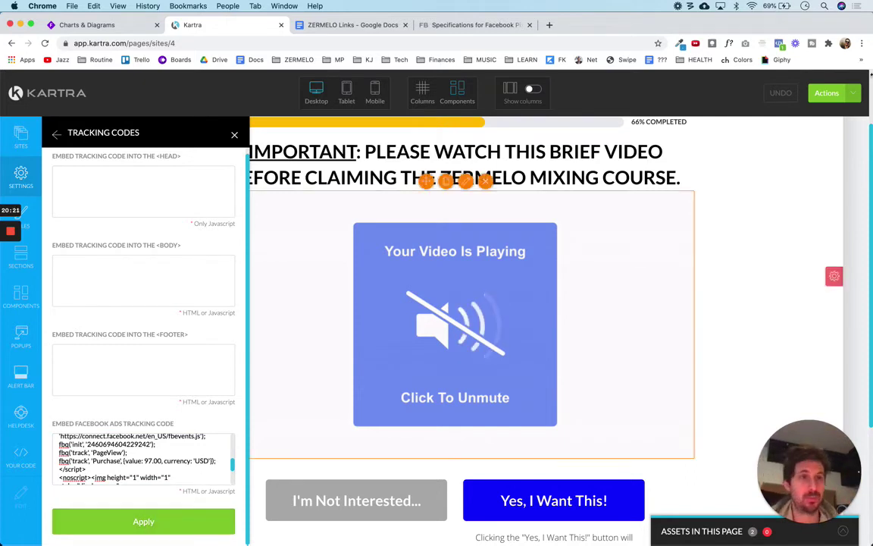
- Save the Upsell page's progress and publish it live, closing the publishing options without getting a link or code
{"action": "left_click", "coordinate": [851, 92]}
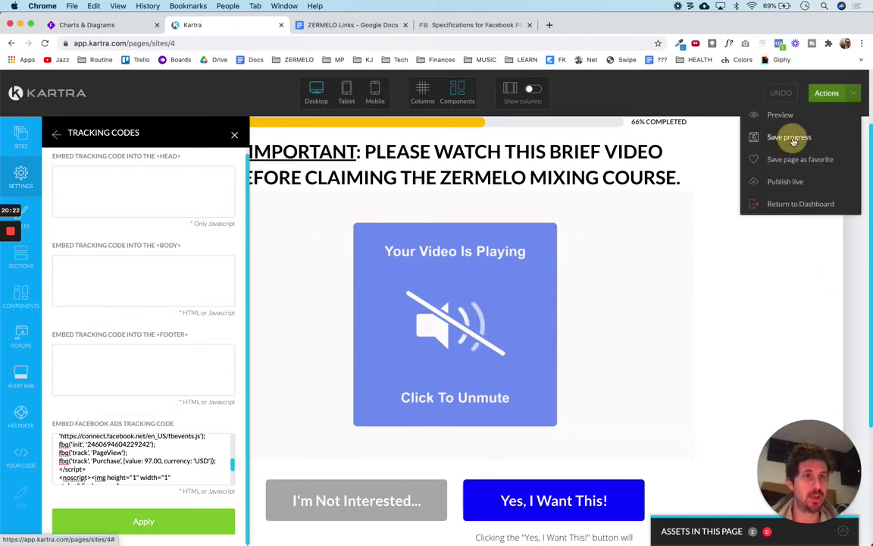
{"action": "left_click", "coordinate": [789, 138]}
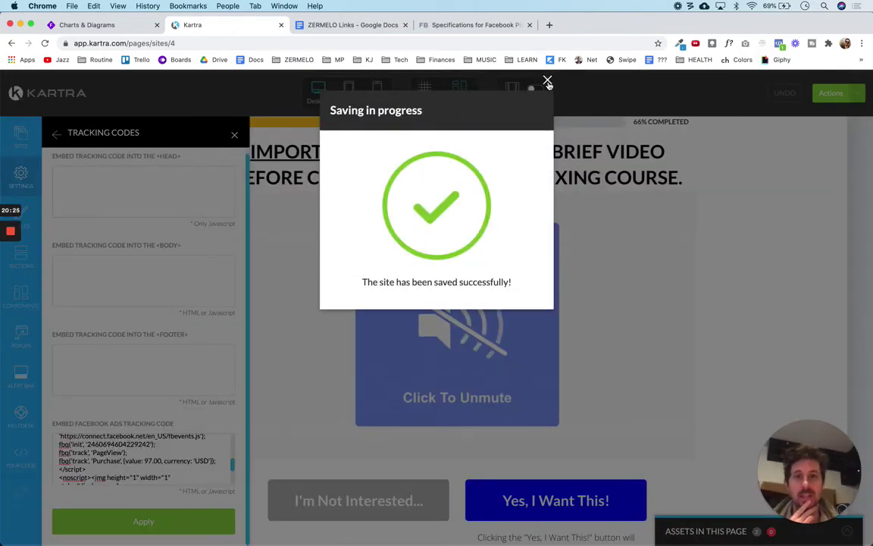
{"action": "left_click", "coordinate": [549, 82]}
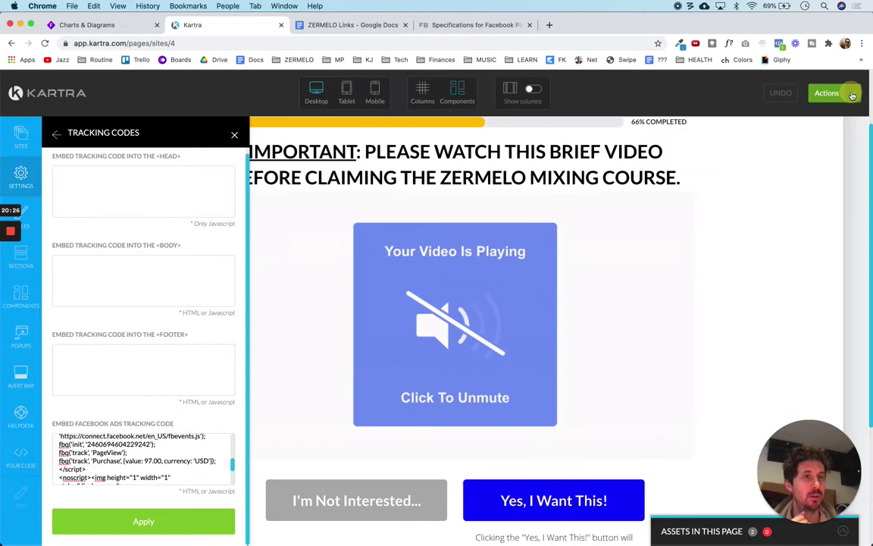
{"action": "left_click", "coordinate": [850, 92]}
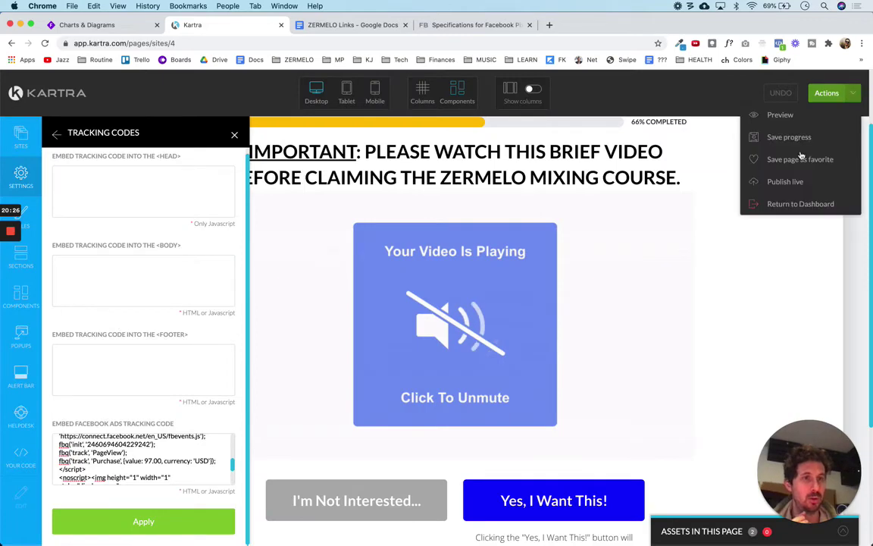
{"action": "left_click", "coordinate": [772, 180]}
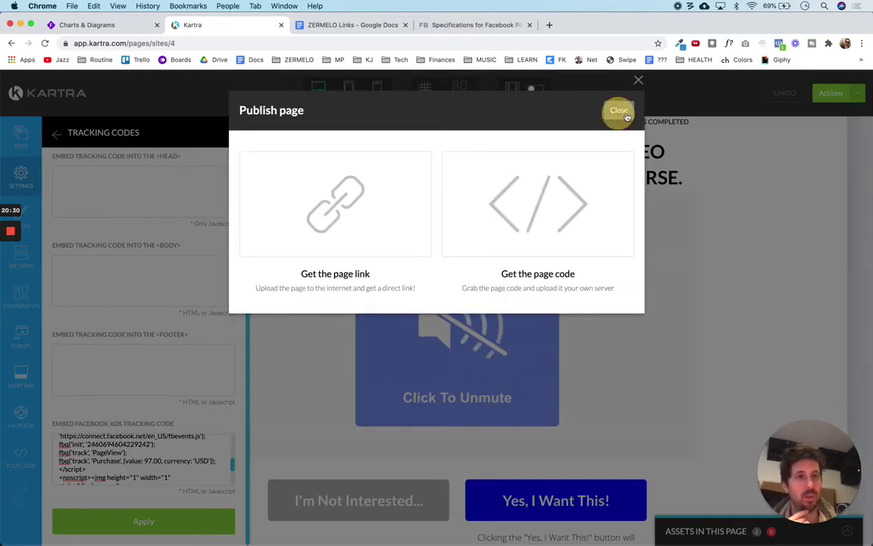
{"action": "left_click", "coordinate": [619, 112]}
- Exit the page editor to the dashboard and list only the pages of the ZMC - 3 Secrets site
{"action": "left_click", "coordinate": [847, 92]}
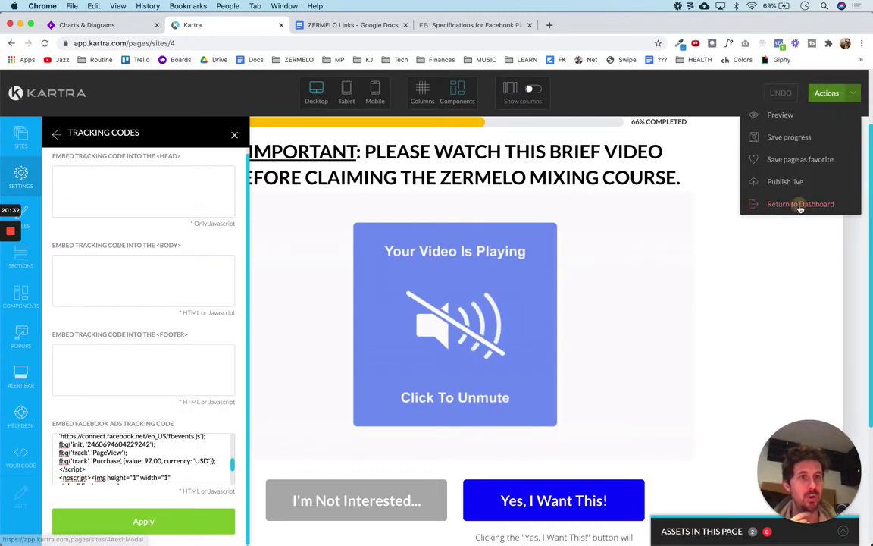
{"action": "left_click", "coordinate": [798, 203]}
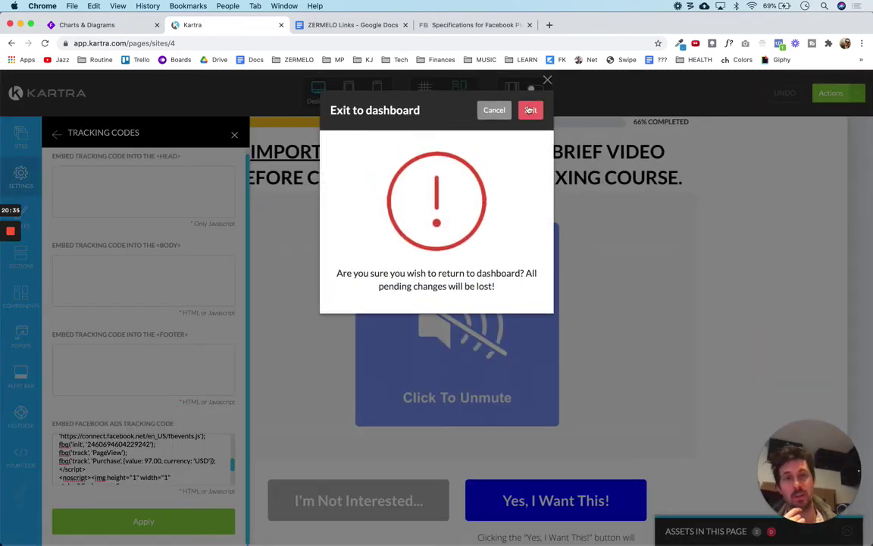
{"action": "left_click", "coordinate": [530, 110]}
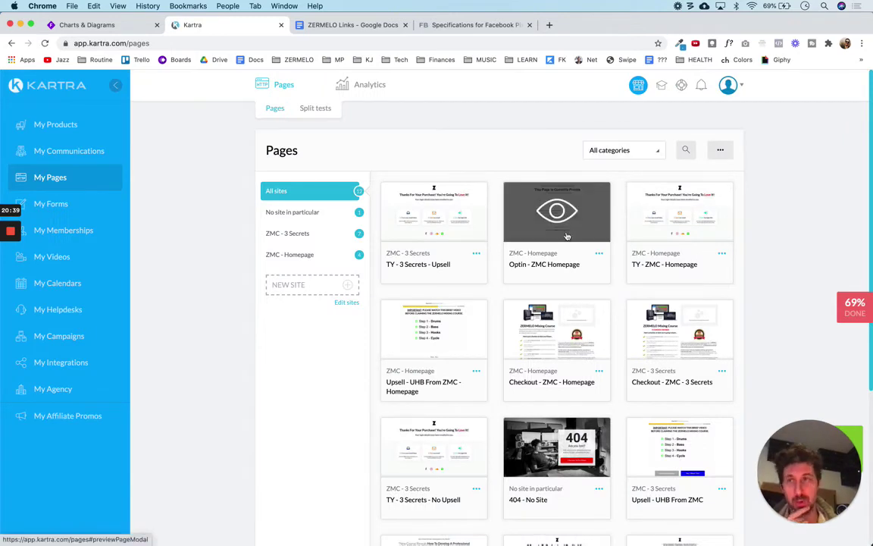
{"action": "left_click", "coordinate": [297, 235]}
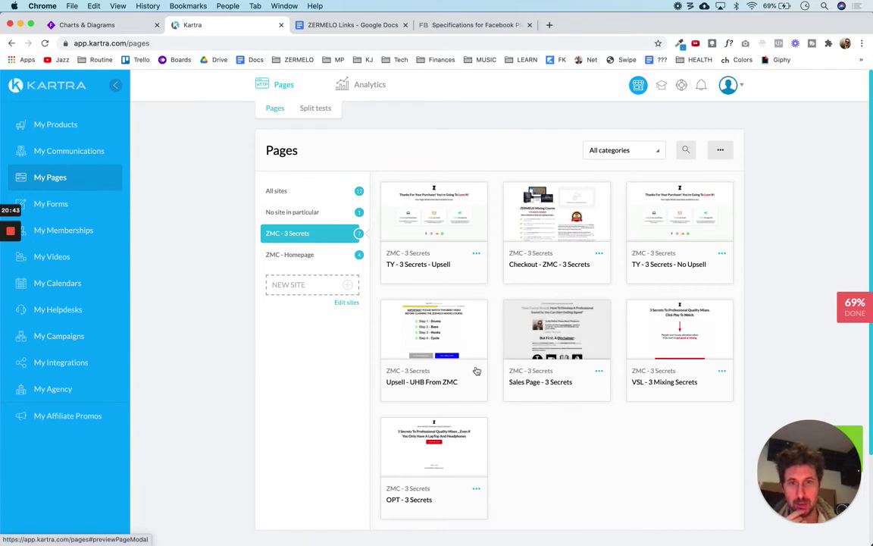
- Open the Upsell - UHB From ZMC page of the ZMC - 3 Secrets site in the page editor
{"action": "left_click", "coordinate": [476, 370]}
{"action": "left_click", "coordinate": [522, 389]}
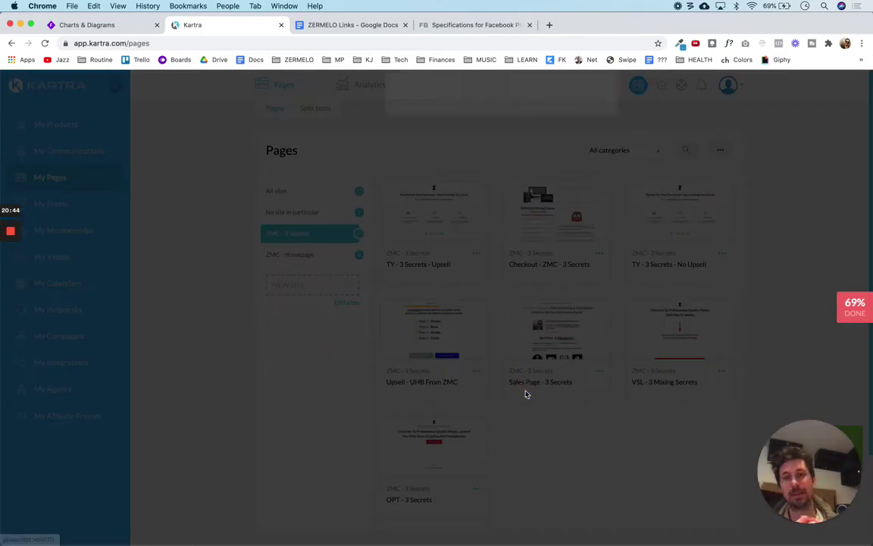
{"action": "left_click", "coordinate": [595, 110]}
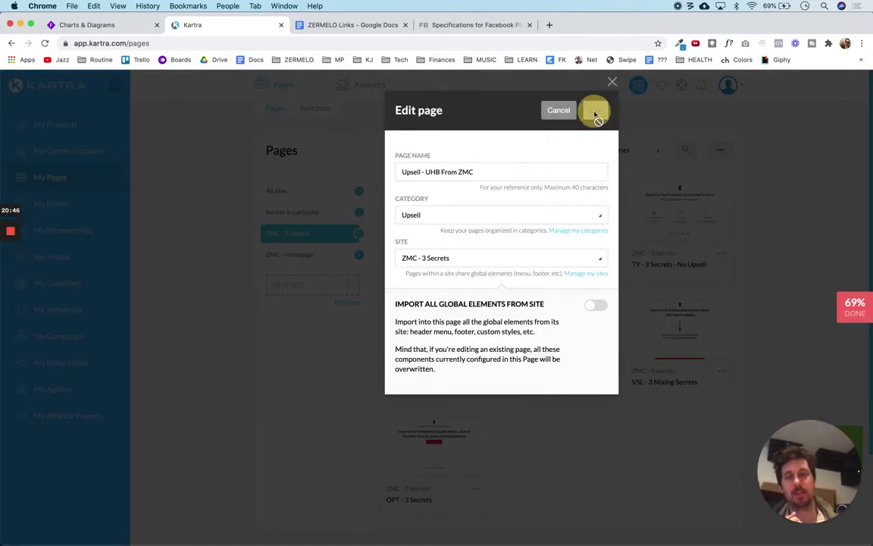
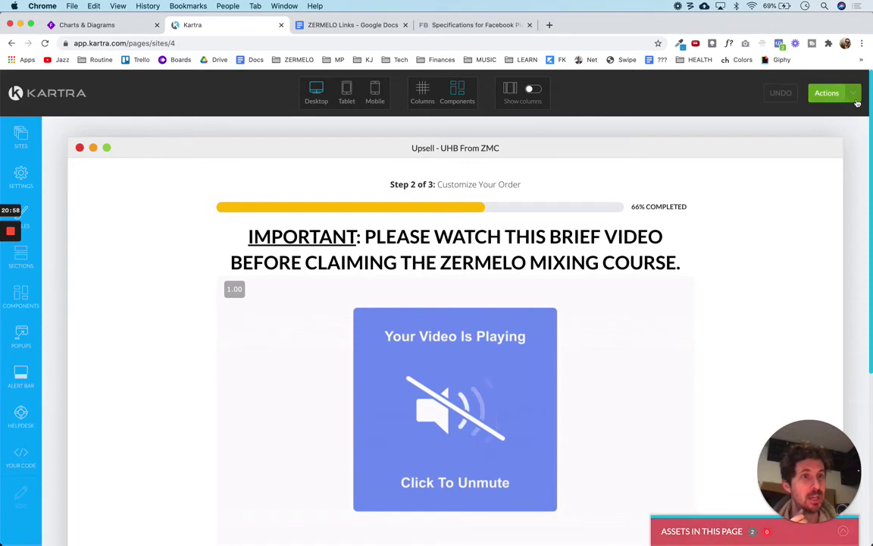
- Check the Purchase event's value in the page's Facebook Ads tracking code and exit to the dashboard without saving
{"action": "left_click", "coordinate": [854, 93]}
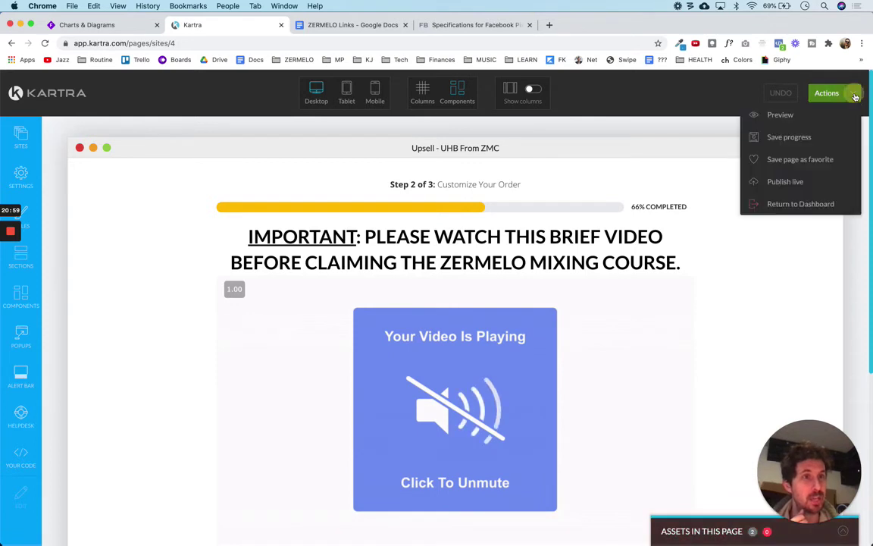
{"action": "left_click", "coordinate": [21, 174]}
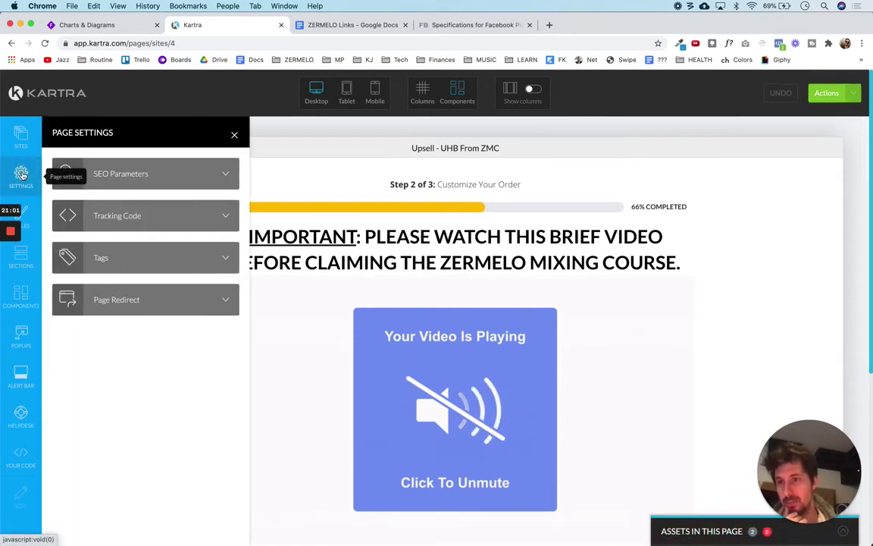
{"action": "left_click", "coordinate": [212, 218]}
{"action": "scroll", "coordinate": [163, 377], "scroll_direction": "down", "scroll_amount": 1}
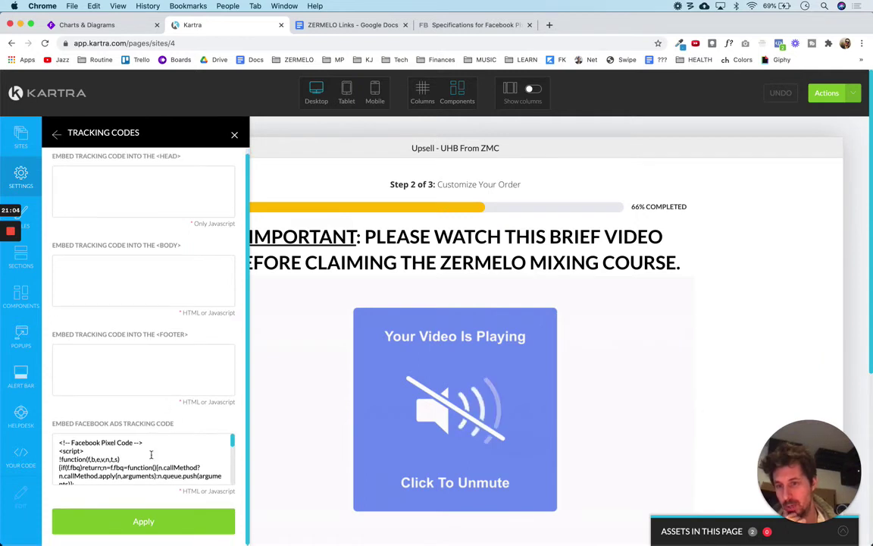
{"action": "scroll", "coordinate": [151, 454], "scroll_direction": "down", "scroll_amount": 10}
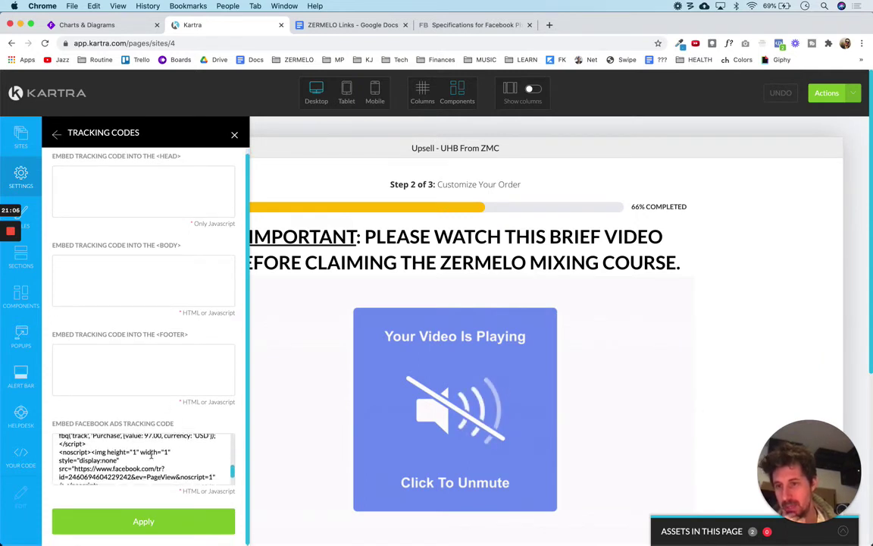
{"action": "scroll", "coordinate": [151, 454], "scroll_direction": "up", "scroll_amount": 2}
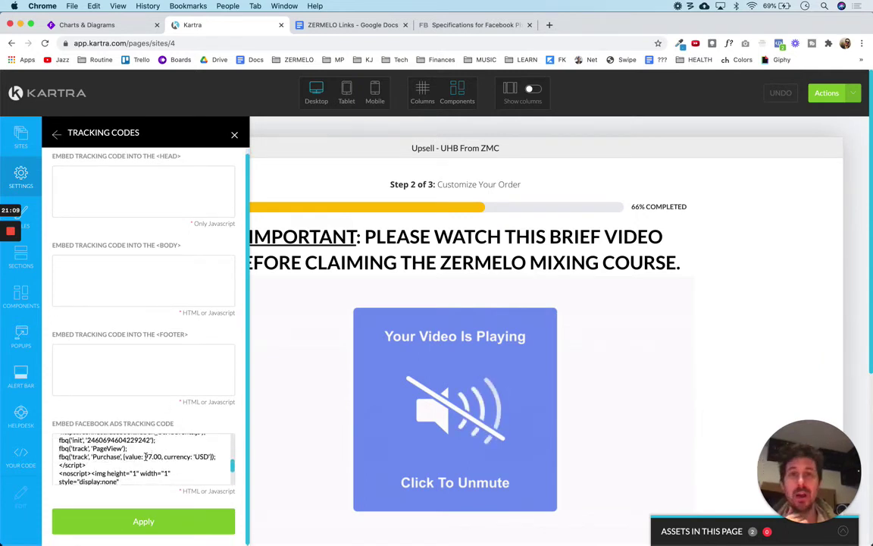
{"action": "left_click", "coordinate": [833, 94]}
{"action": "left_click", "coordinate": [785, 204]}
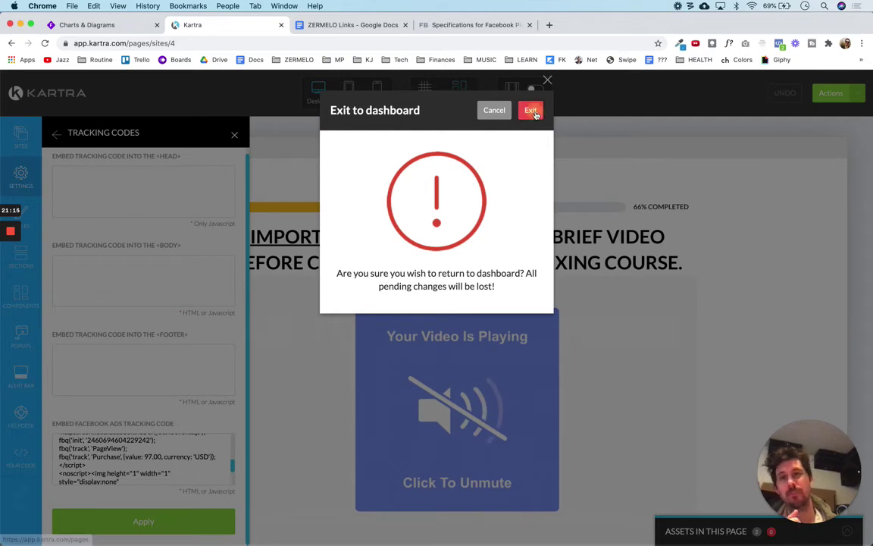
{"action": "left_click", "coordinate": [535, 113]}
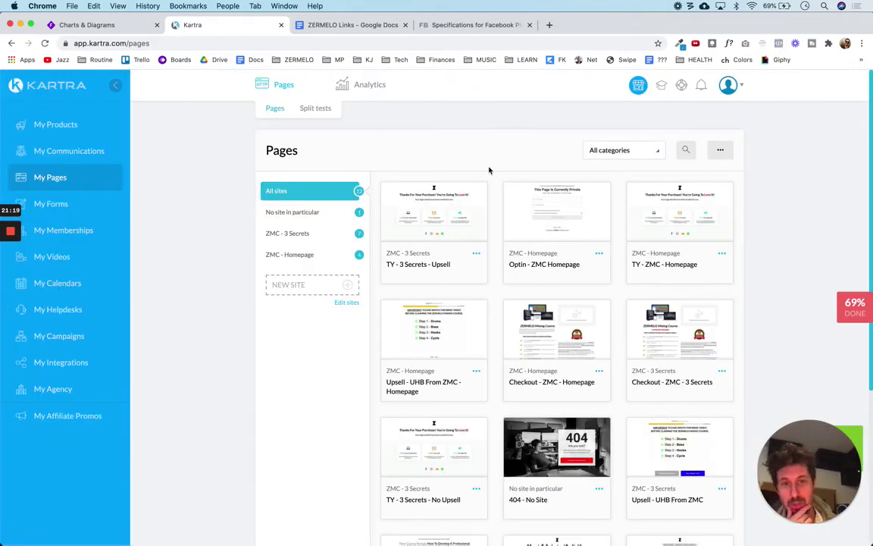
- Get the page link of the Upsell - UHB From ZMC - Homepage page and copy it
{"action": "scroll", "coordinate": [449, 396], "scroll_direction": "down", "scroll_amount": 2}
{"action": "left_click", "coordinate": [478, 305]}
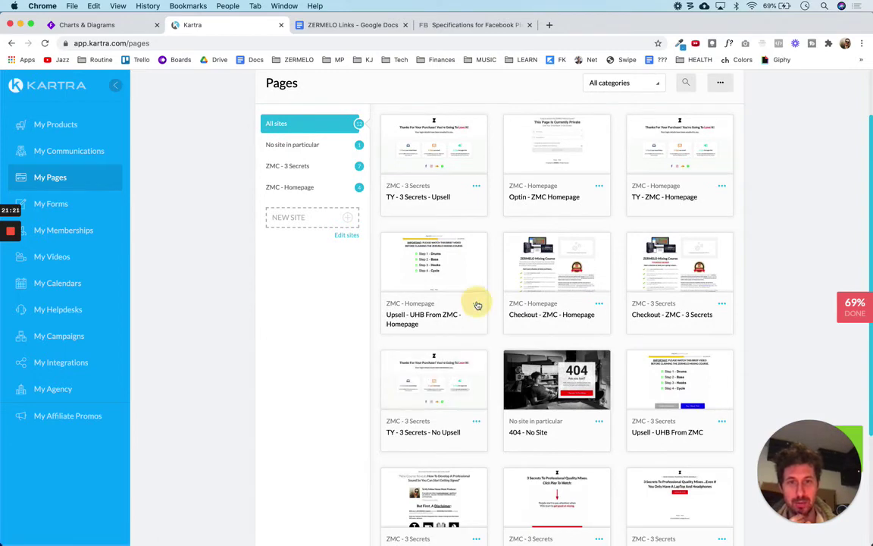
{"action": "left_click", "coordinate": [537, 287]}
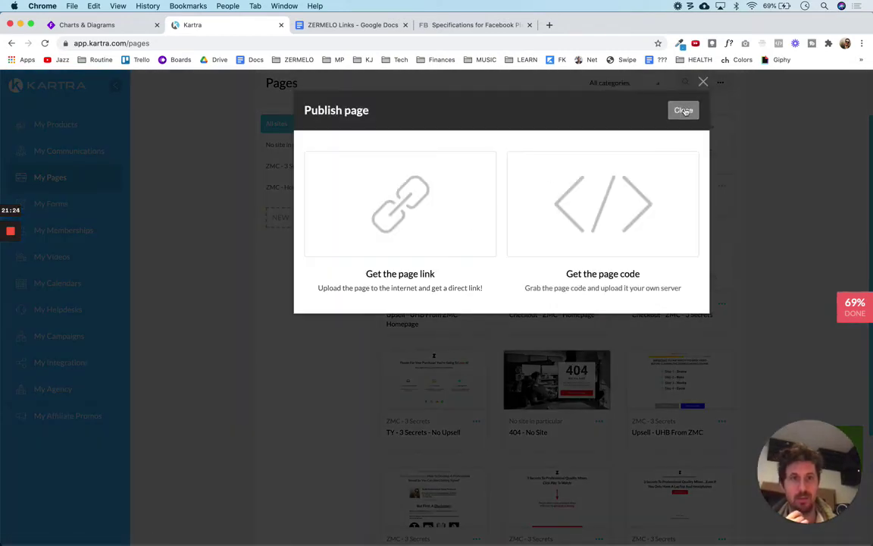
{"action": "left_click", "coordinate": [411, 229]}
{"action": "left_click_drag", "start_coordinate": [451, 347], "coordinate": [303, 348]}
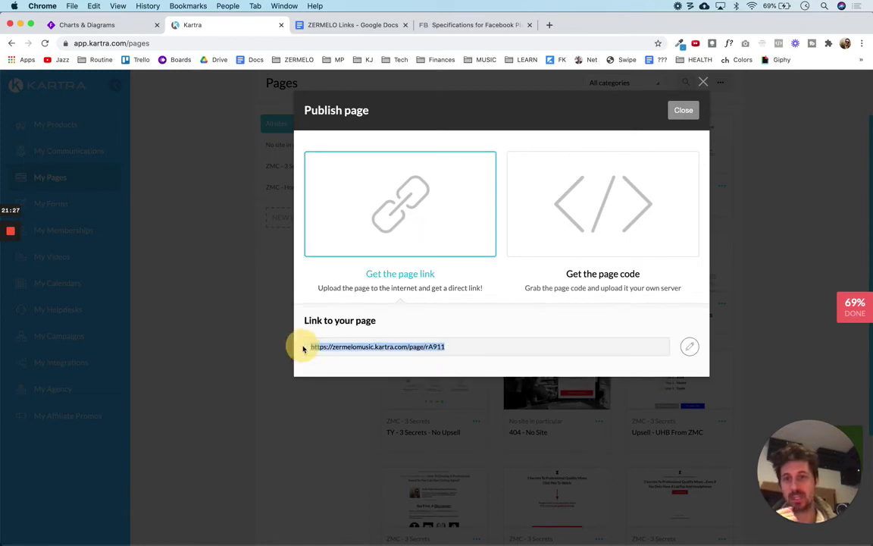
{"action": "key", "text": "super+c"}
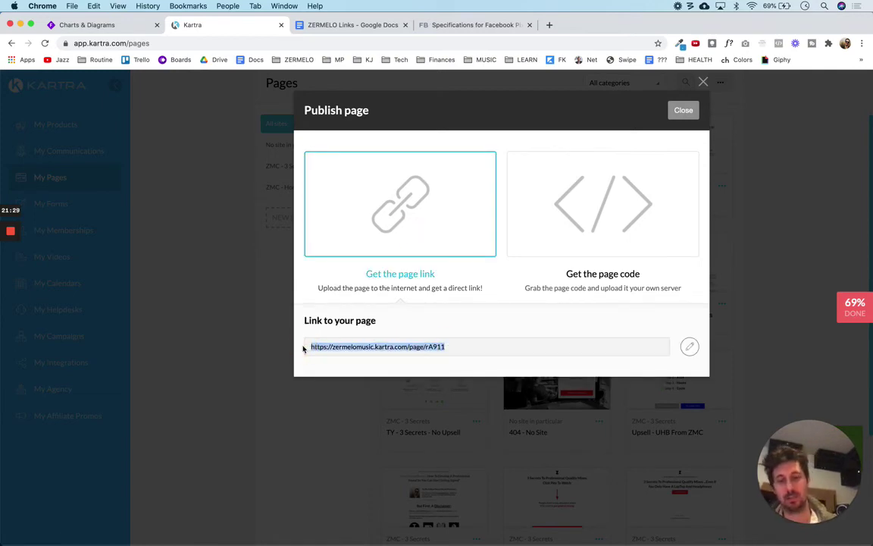
- Load the copied homepage upsell link in a new tab and expand its Purchase event in Facebook Pixel Helper
{"action": "key", "text": "super+t"}
{"action": "key", "text": "super+v"}
{"action": "key", "text": "Return"}
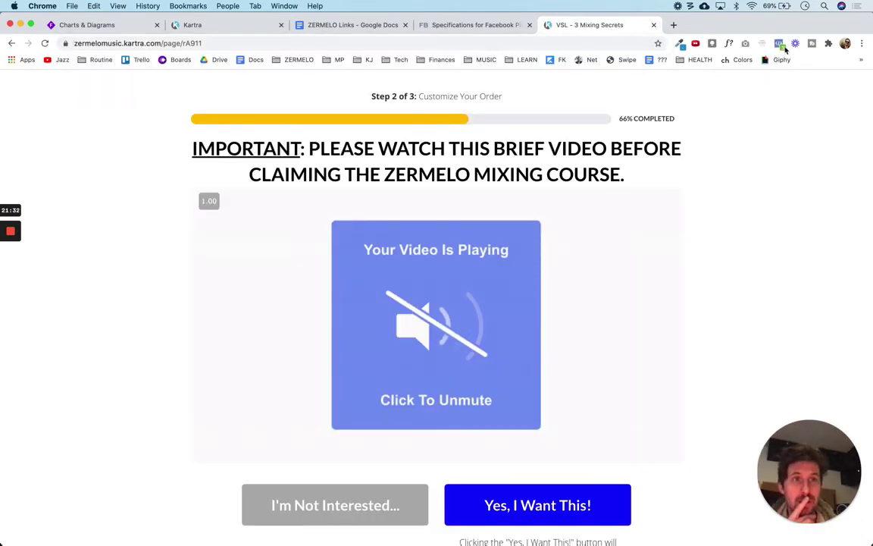
{"action": "left_click", "coordinate": [779, 44]}
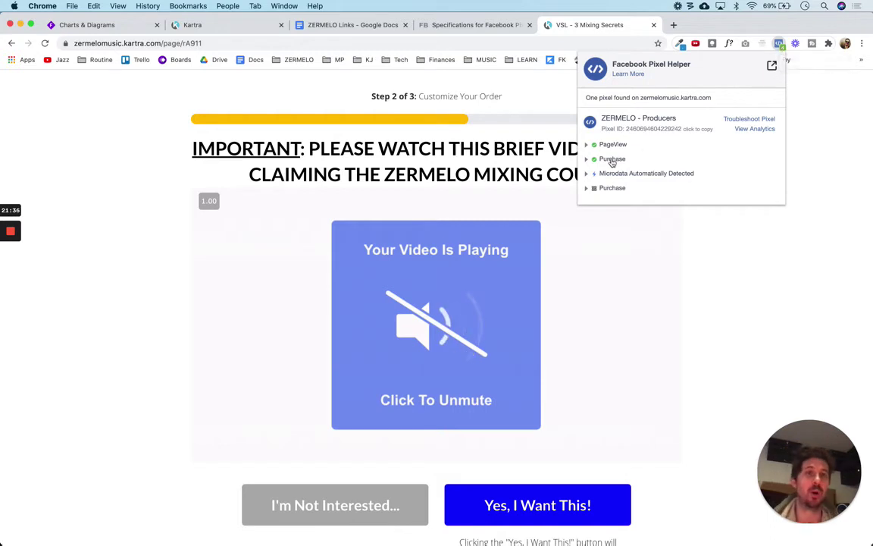
{"action": "left_click", "coordinate": [588, 159]}
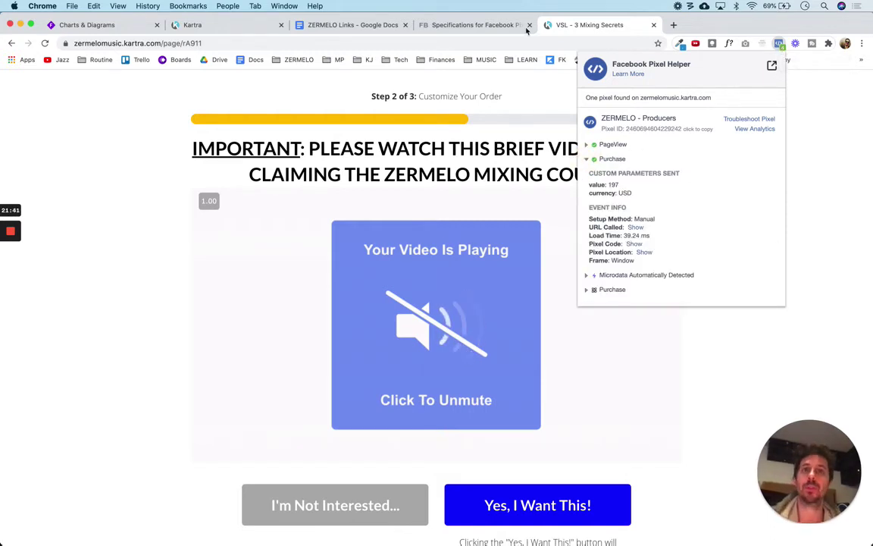
- Close the live page and the publishing options, and list only the pages of the ZMC - 3 Secrets site
{"action": "left_click", "coordinate": [654, 25]}
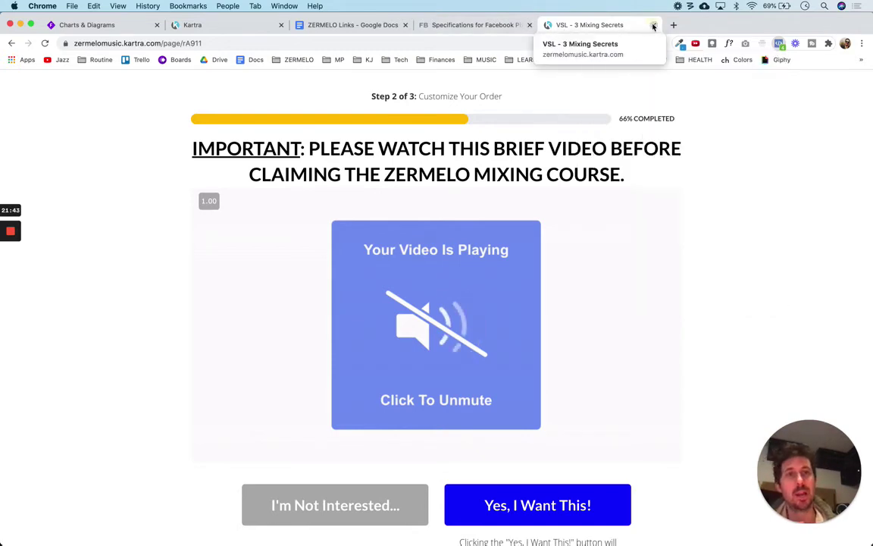
{"action": "left_click", "coordinate": [223, 33]}
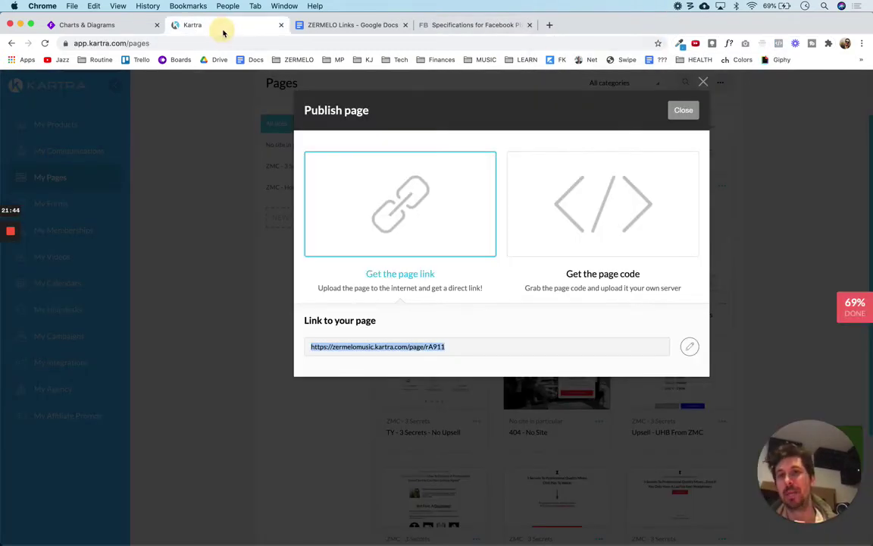
{"action": "left_click", "coordinate": [683, 112]}
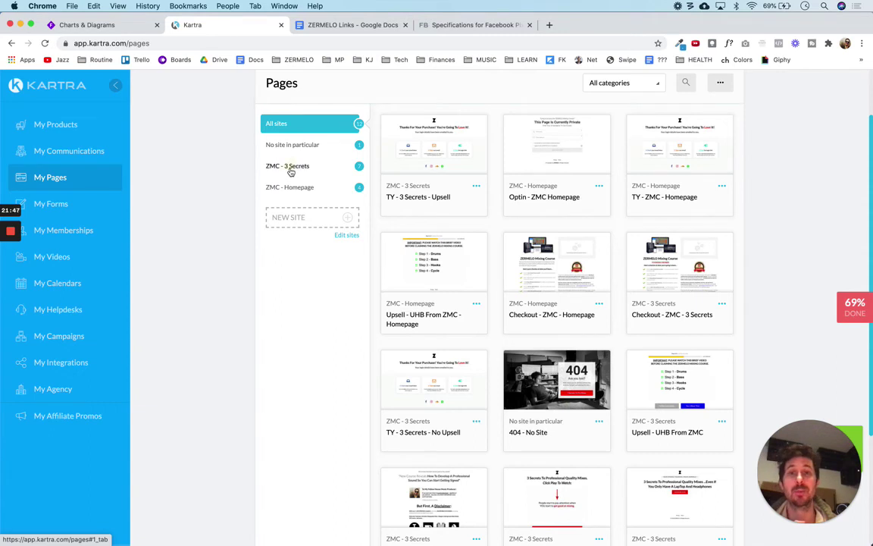
{"action": "left_click", "coordinate": [290, 168]}
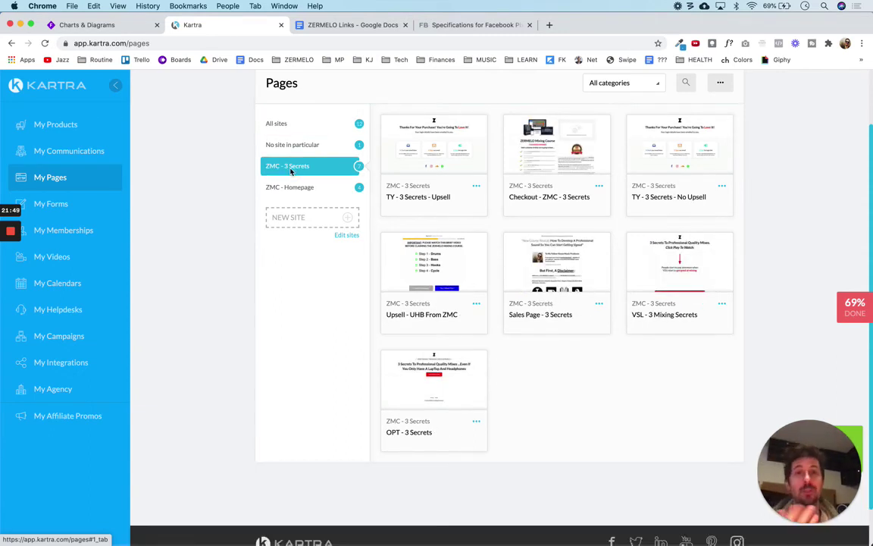
- Get the page link of the Upsell - UHB From ZMC page in the ZMC - 3 Secrets site and copy it
{"action": "left_click", "coordinate": [476, 304]}
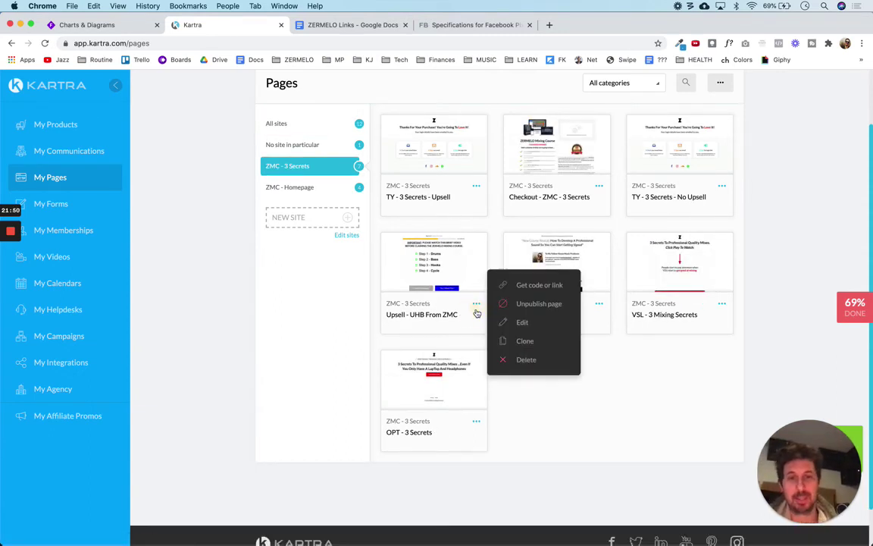
{"action": "left_click", "coordinate": [523, 285]}
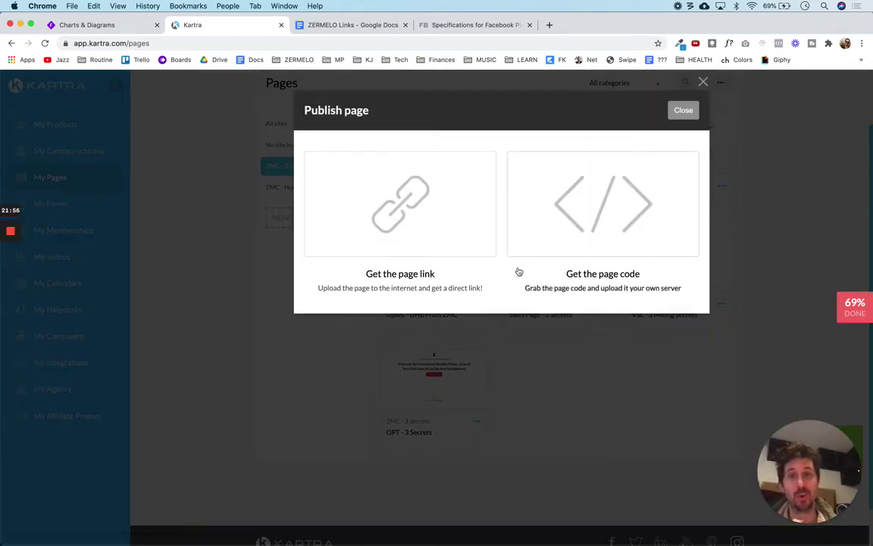
{"action": "left_click", "coordinate": [436, 229]}
{"action": "left_click_drag", "start_coordinate": [465, 347], "coordinate": [306, 348]}
{"action": "key", "text": "super+c"}
- Load the copied upsell link in a new tab, examine its Purchase event in Facebook Pixel Helper, and close the page
{"action": "key", "text": "super+t"}
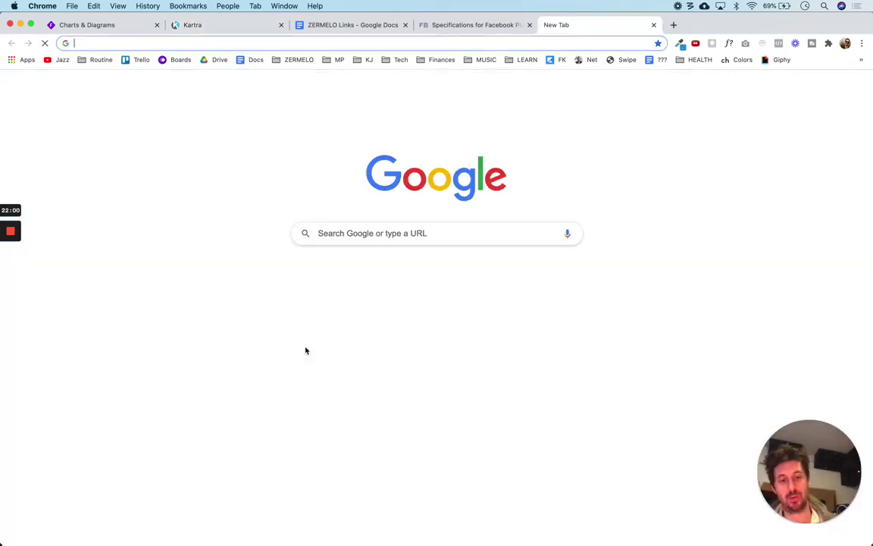
{"action": "key", "text": "super+v"}
{"action": "key", "text": "Return"}
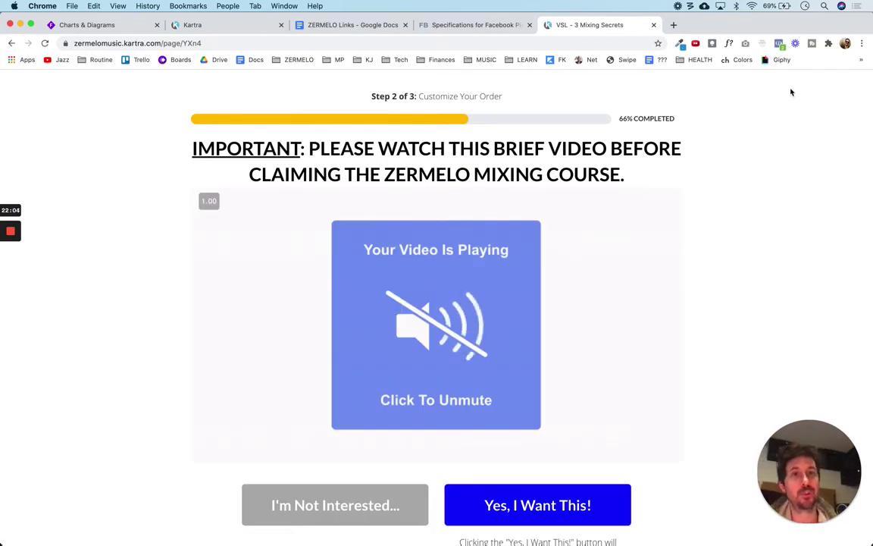
{"action": "left_click", "coordinate": [779, 44]}
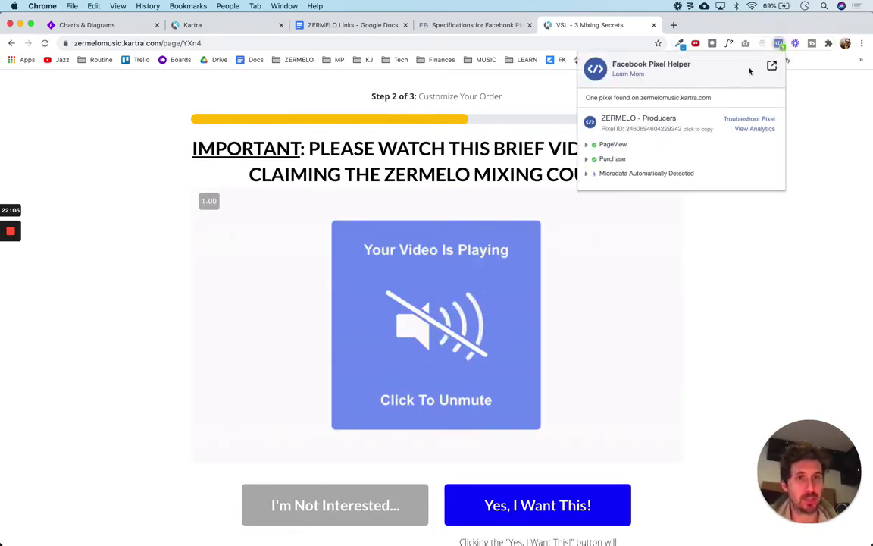
{"action": "left_click", "coordinate": [586, 161]}
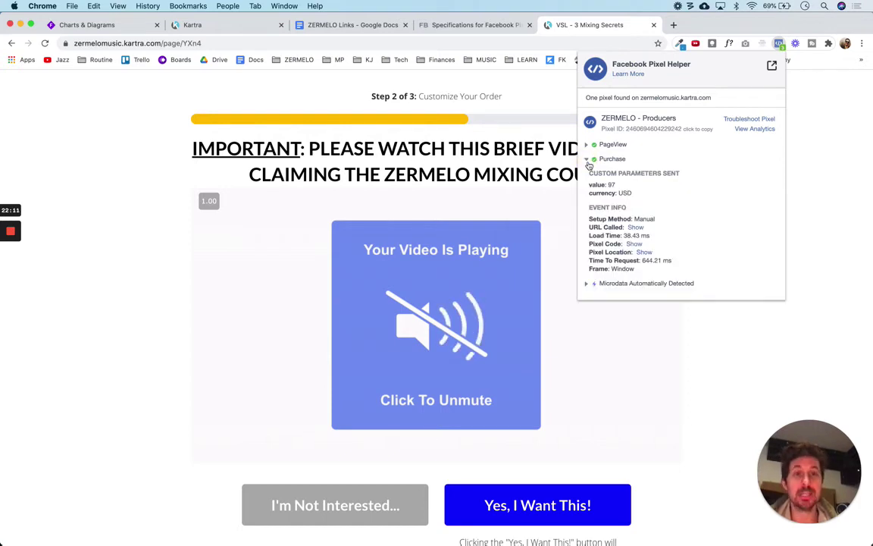
{"action": "left_click", "coordinate": [819, 127]}
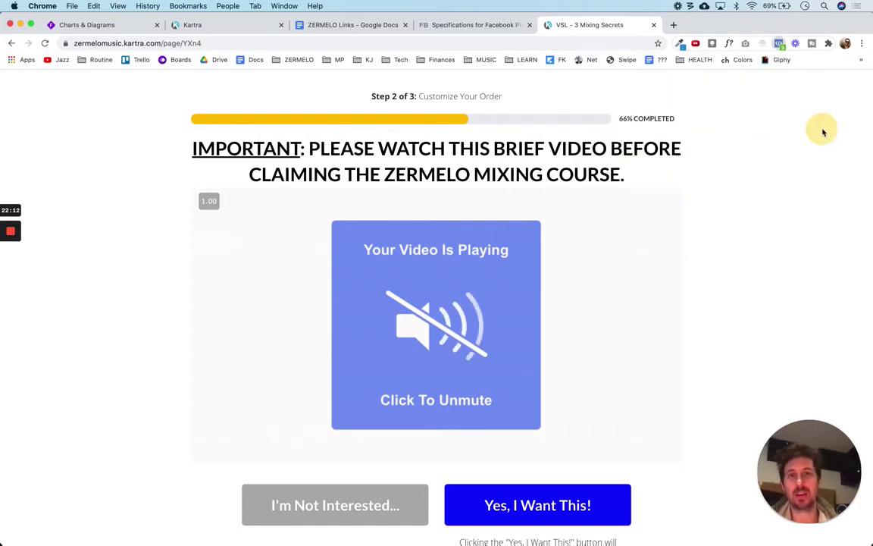
{"action": "left_click", "coordinate": [615, 26]}
{"action": "key", "text": "super+w"}
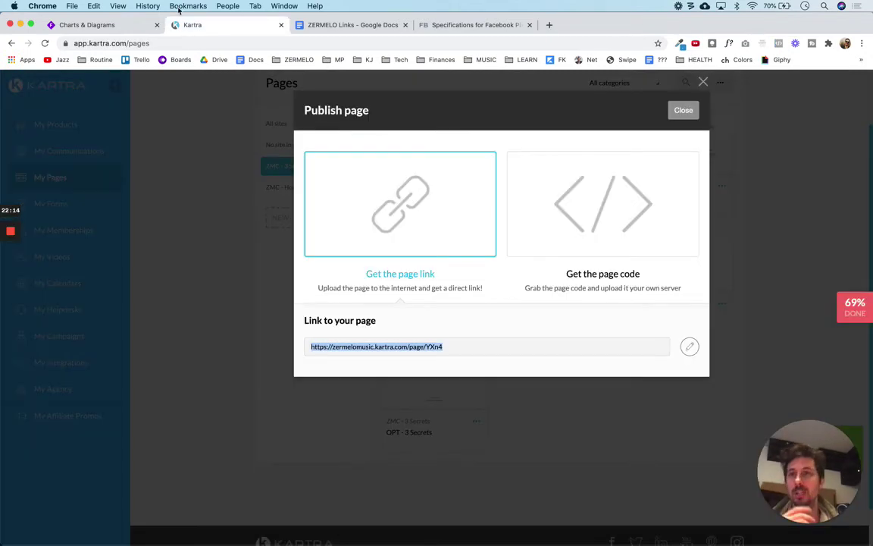
- Switch to the Whimsical Charts & Diagrams board and fill the UPSELL (Purchase) box with green
{"action": "left_click", "coordinate": [87, 25]}
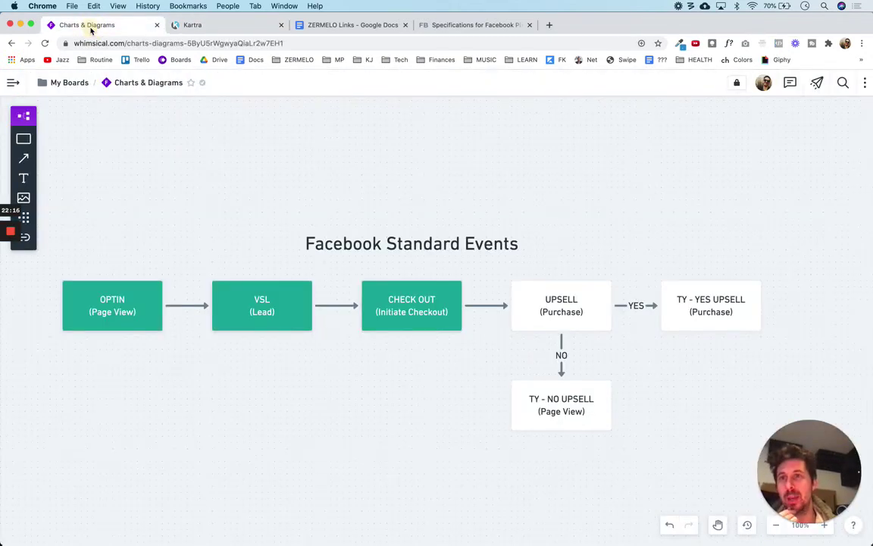
{"action": "left_click", "coordinate": [531, 295]}
{"action": "left_click", "coordinate": [476, 260]}
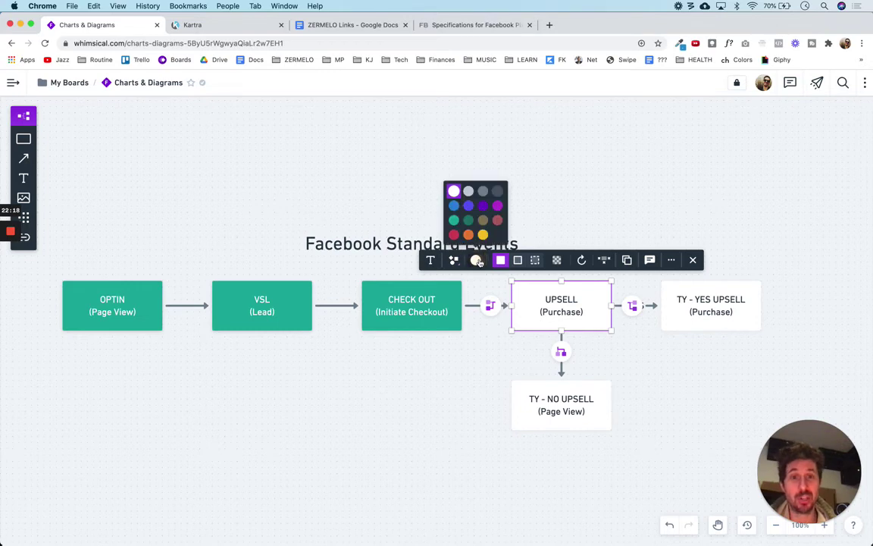
{"action": "left_click", "coordinate": [454, 219]}
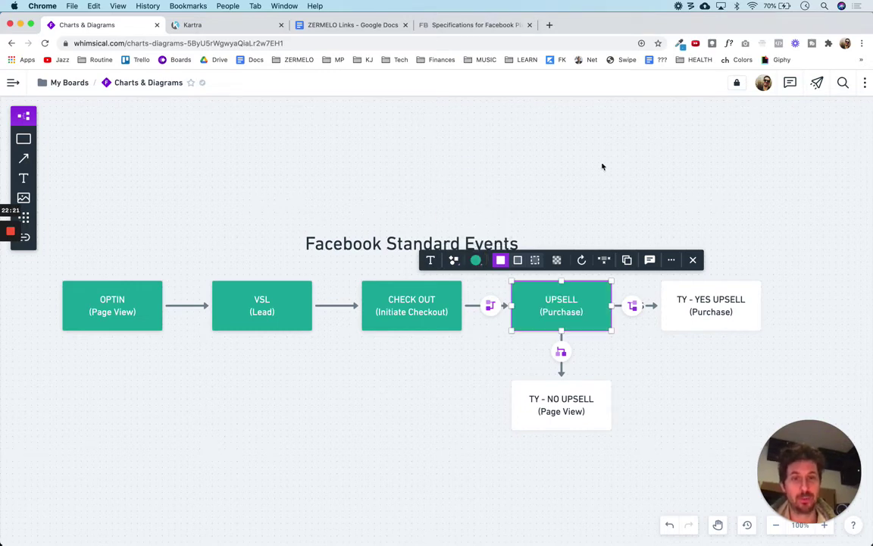
{"action": "left_click", "coordinate": [594, 180]}
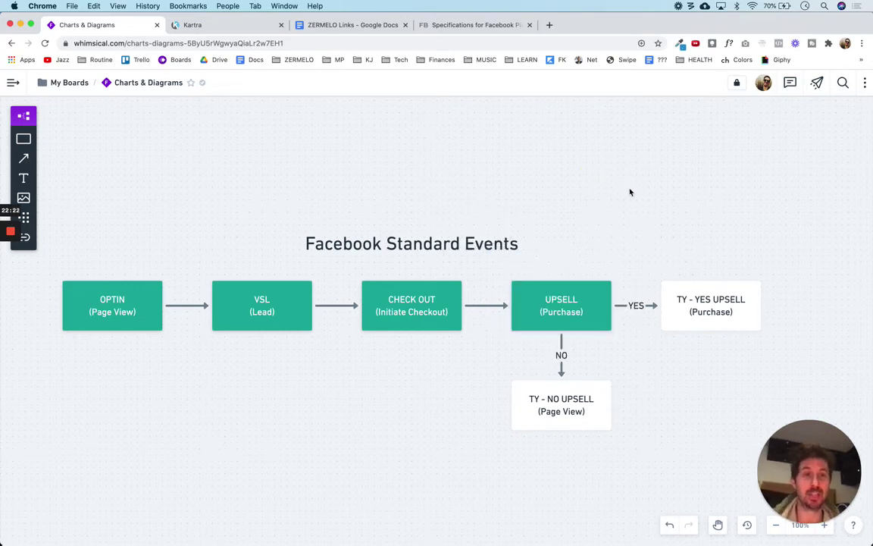
{"action": "left_click", "coordinate": [599, 421]}
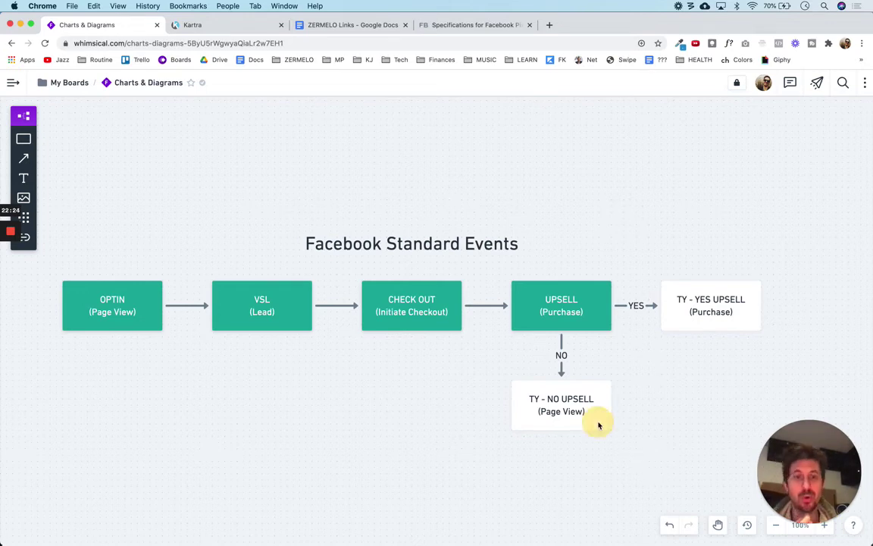
{"action": "left_click", "coordinate": [677, 328]}
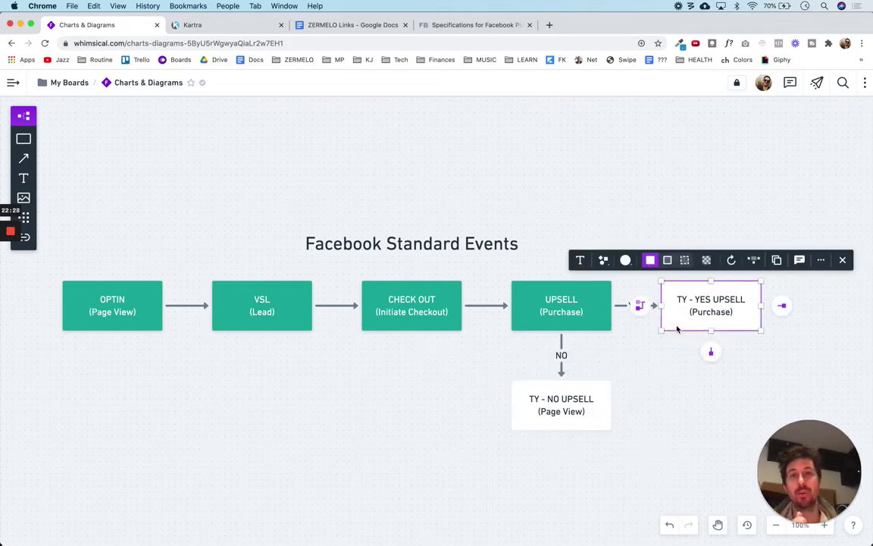
- Switch to Kartra, rename the TY - 3 Secrets - Upsell page as TY - 3 Secrets - Yes Upsell, and load it in the page editor
{"action": "left_click", "coordinate": [321, 138]}
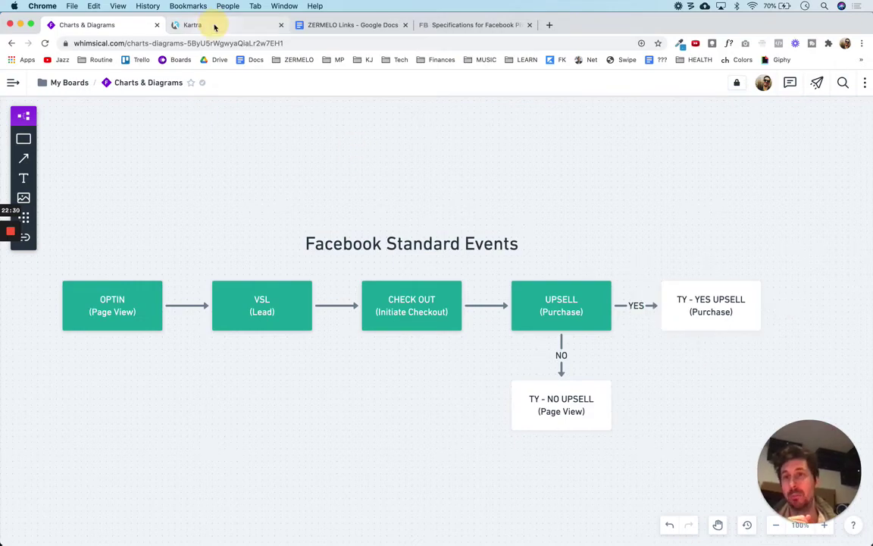
{"action": "left_click", "coordinate": [214, 28]}
{"action": "left_click", "coordinate": [681, 108]}
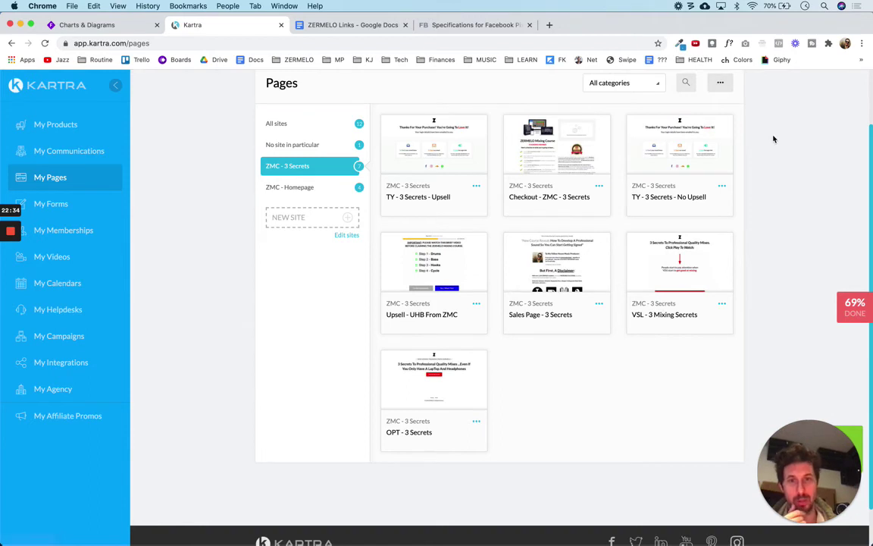
{"action": "scroll", "coordinate": [773, 139], "scroll_direction": "up", "scroll_amount": 1}
{"action": "scroll", "coordinate": [773, 139], "scroll_direction": "up", "scroll_amount": 1}
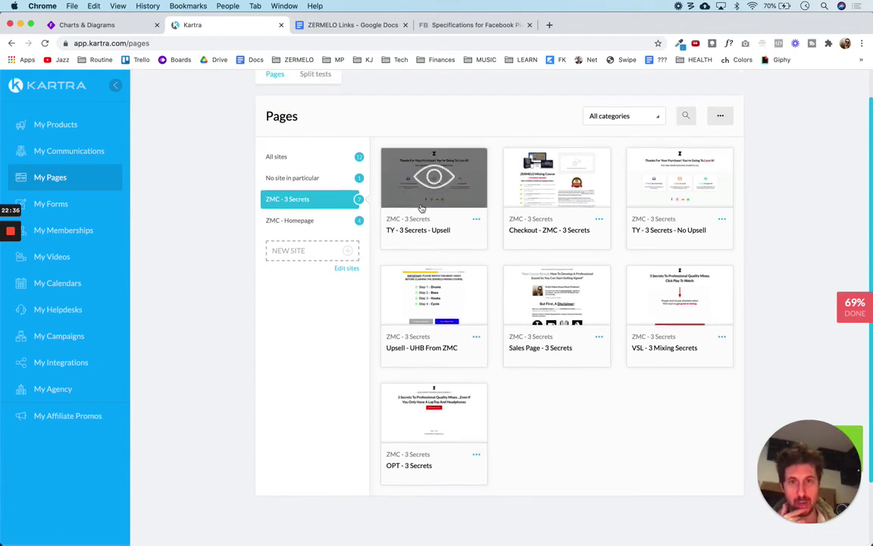
{"action": "left_click", "coordinate": [475, 219]}
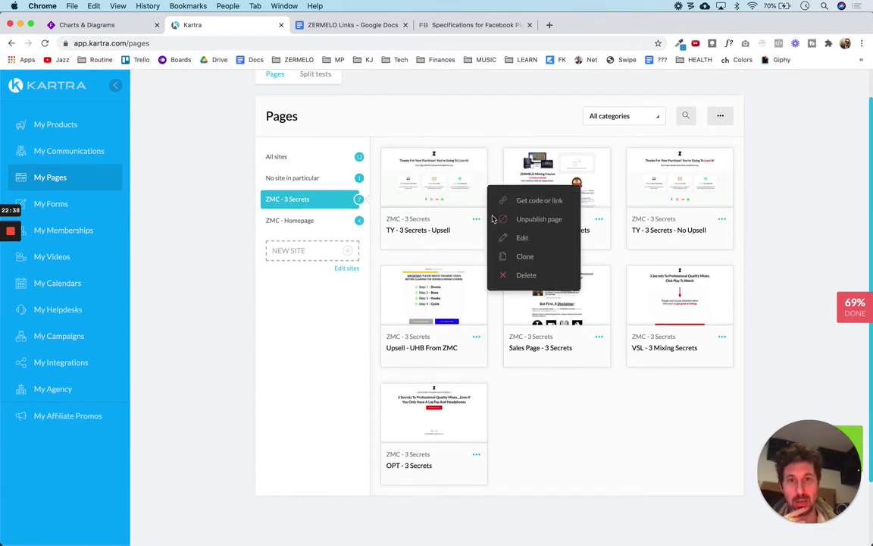
{"action": "left_click", "coordinate": [788, 240]}
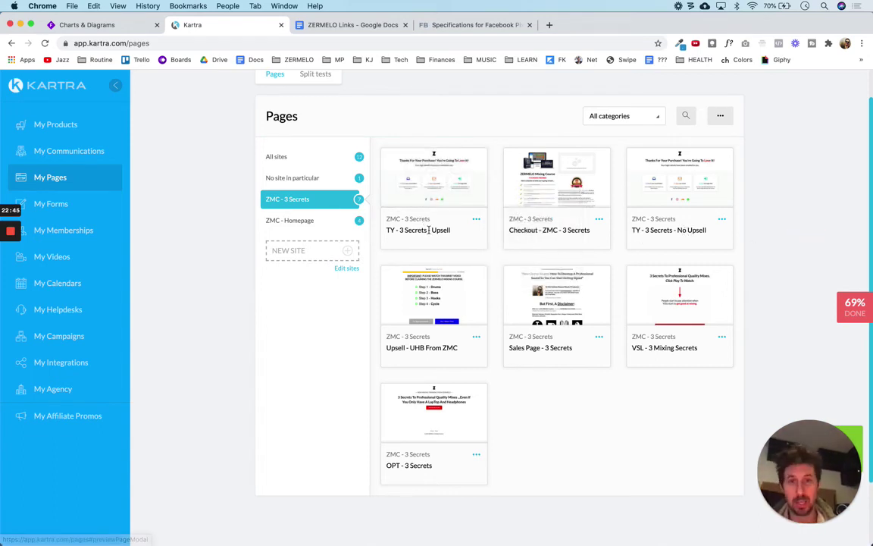
{"action": "left_click", "coordinate": [475, 220]}
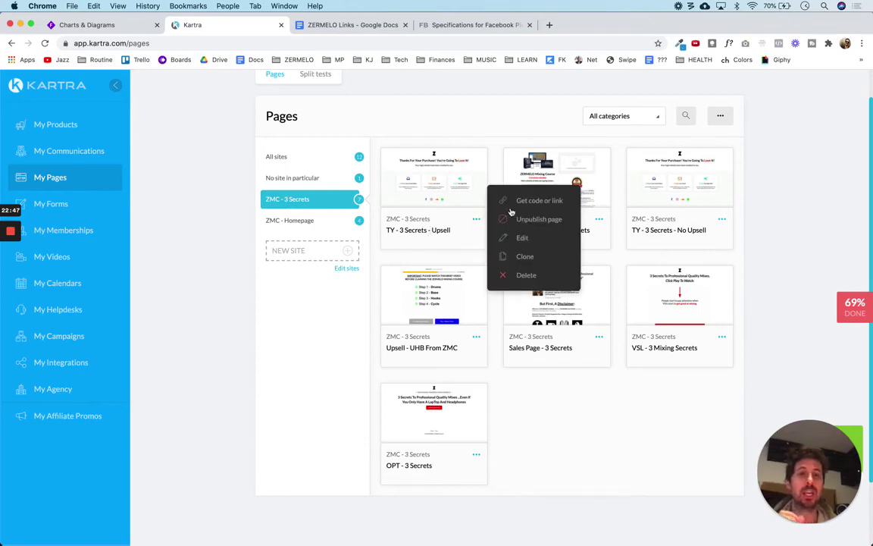
{"action": "left_click", "coordinate": [515, 238]}
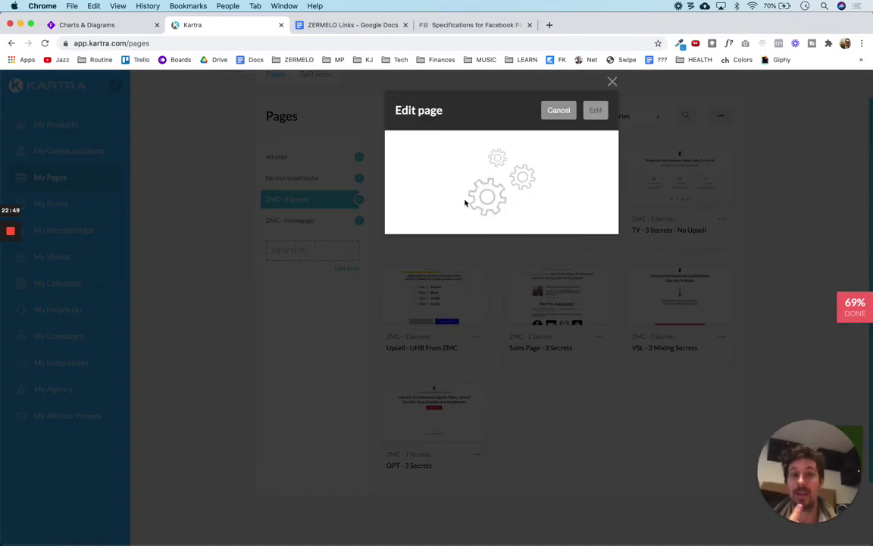
{"action": "left_click", "coordinate": [448, 170]}
{"action": "type", "text": "Y - 3 Secrets - Yes Upsell"}
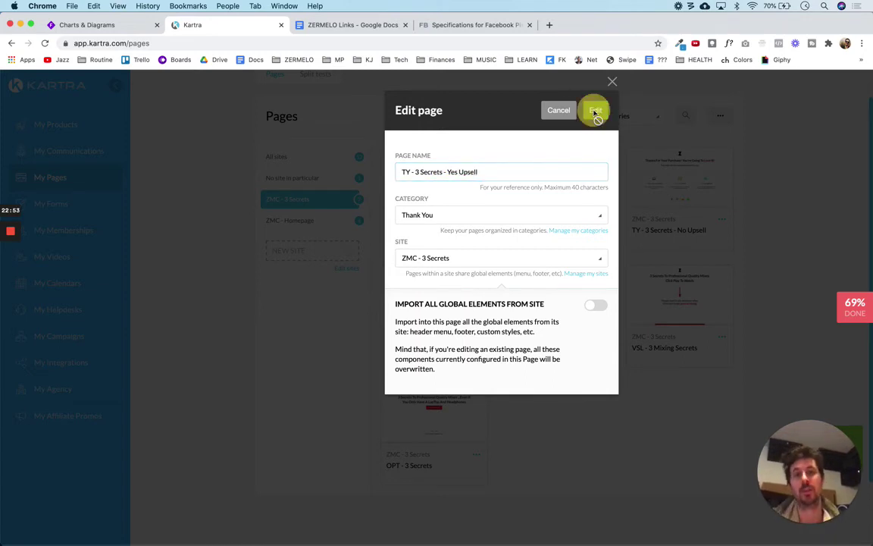
{"action": "left_click", "coordinate": [595, 110]}
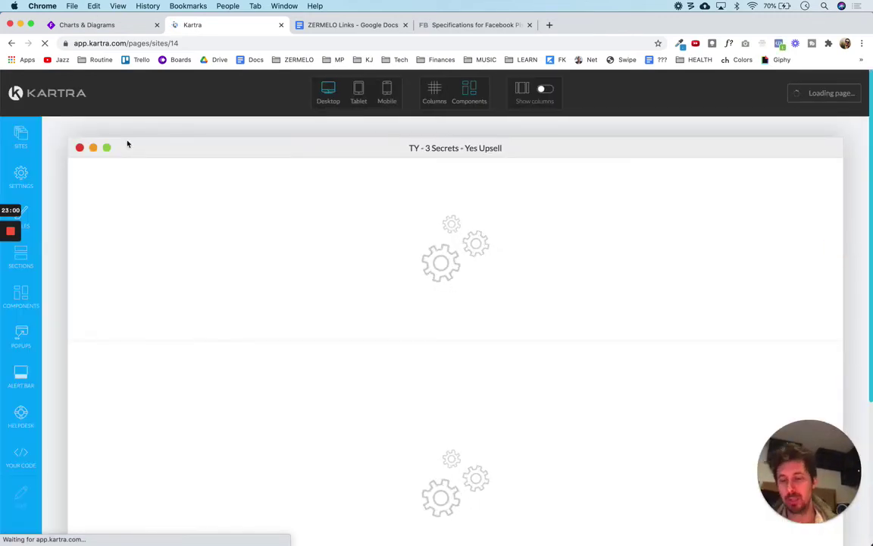
- Switch to TextEdit and copy the fbq('track', 'Purchase', {value: 0.00, currency: 'USD'}); line
{"action": "key", "text": "super+Tab"}
{"action": "left_click", "coordinate": [288, 154]}
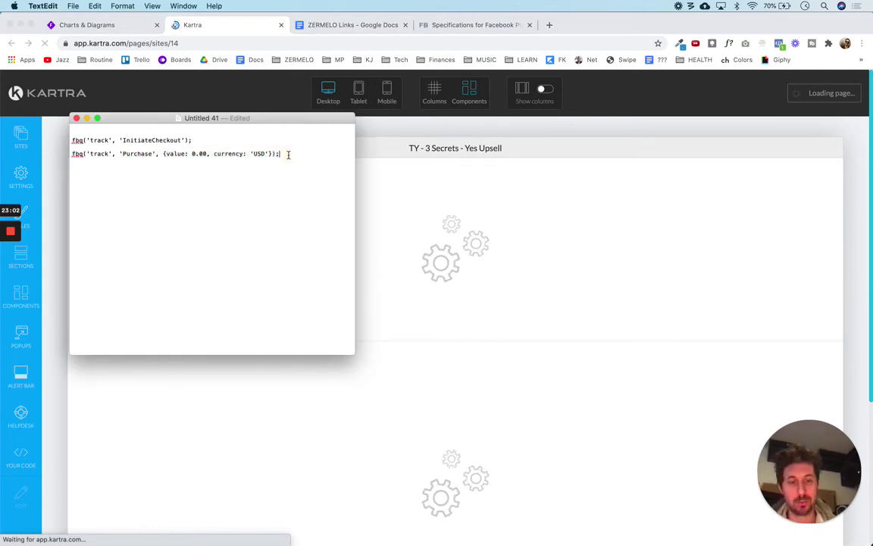
{"action": "key", "text": "super+shift+Left"}
{"action": "key", "text": "super+c"}
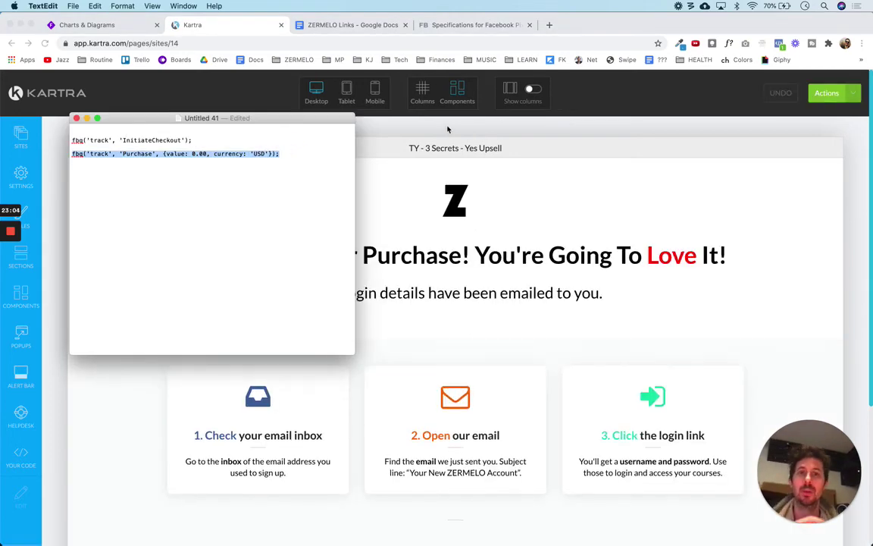
- Back in Kartra, paste the Purchase event below PageView in the page's Facebook ads tracking code, with value 129.00, and apply it
{"action": "key", "text": "super+Tab"}
{"action": "left_click", "coordinate": [23, 177]}
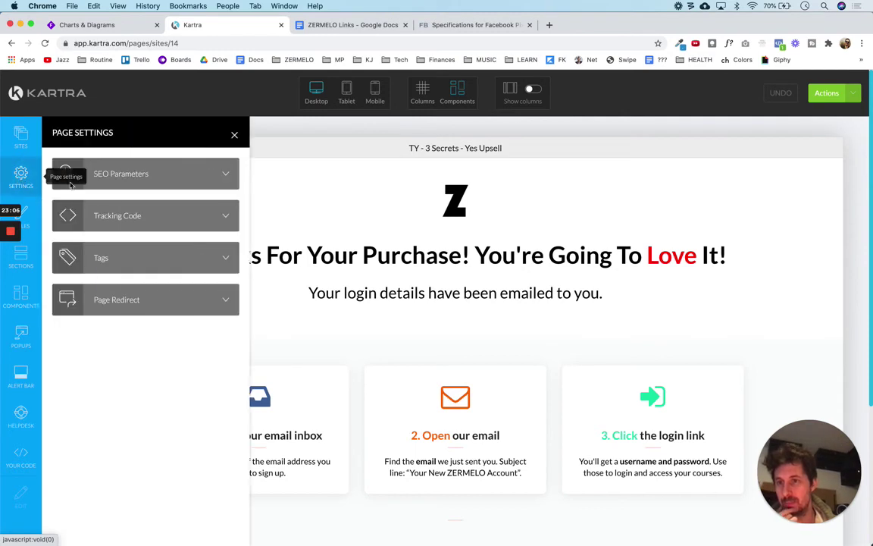
{"action": "left_click", "coordinate": [222, 209]}
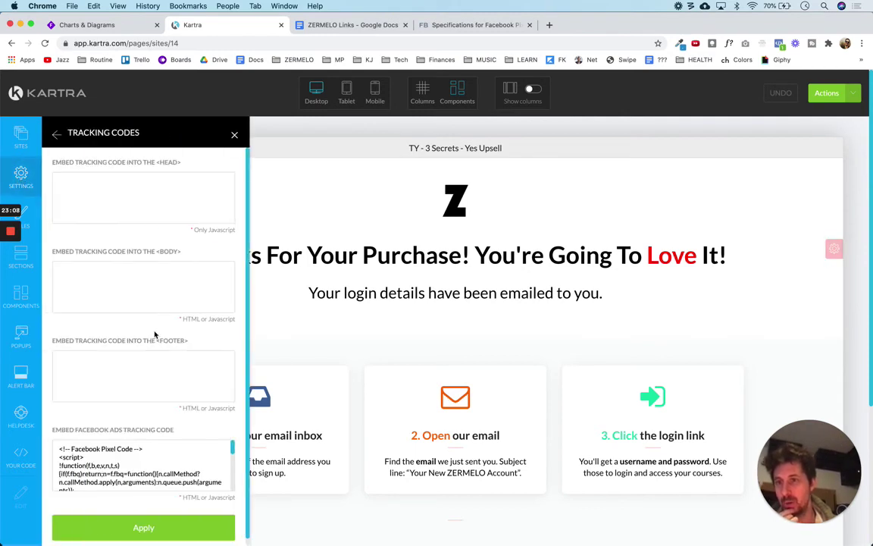
{"action": "scroll", "coordinate": [135, 470], "scroll_direction": "down", "scroll_amount": 5}
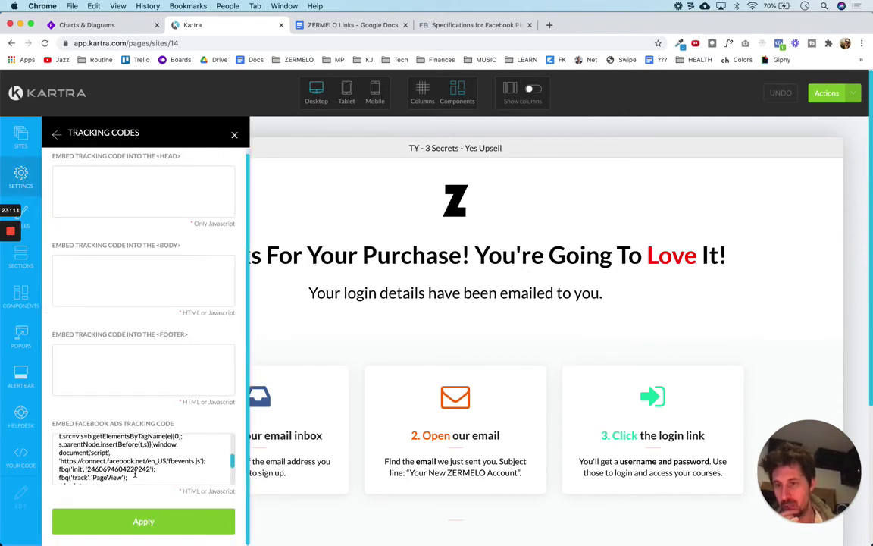
{"action": "left_click", "coordinate": [134, 448]}
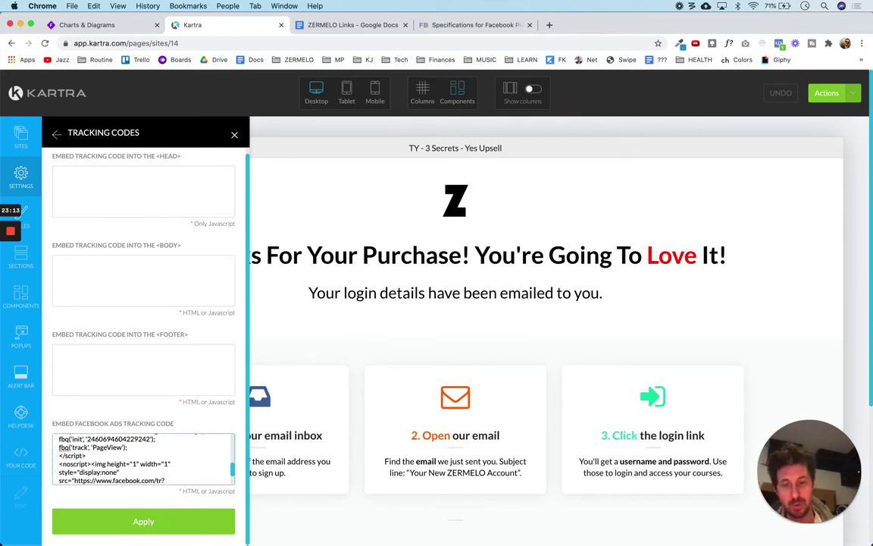
{"action": "key", "text": "Return"}
{"action": "key", "text": "super+v"}
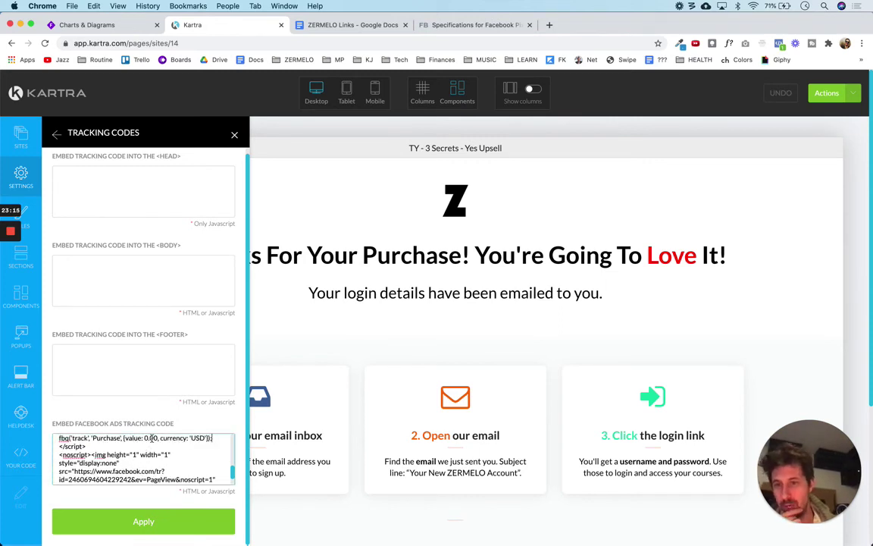
{"action": "double_click", "coordinate": [149, 438]}
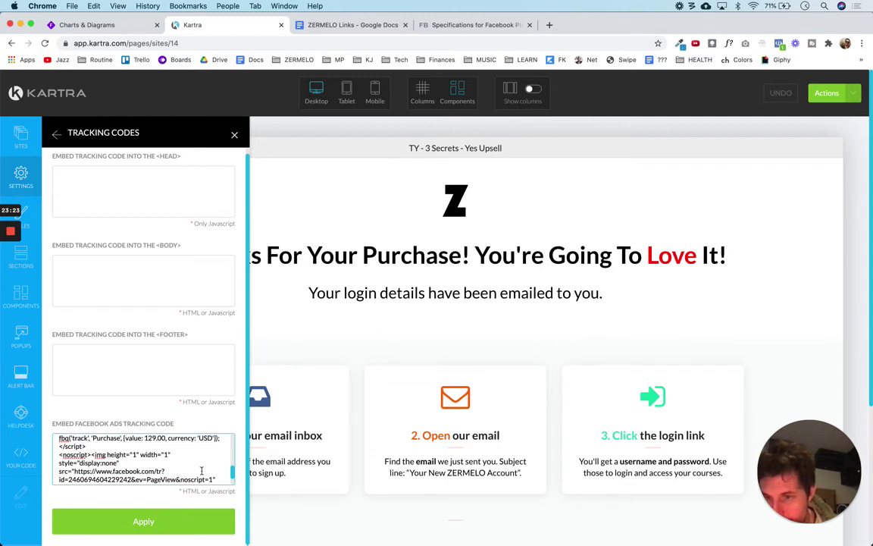
{"action": "left_click", "coordinate": [144, 521]}
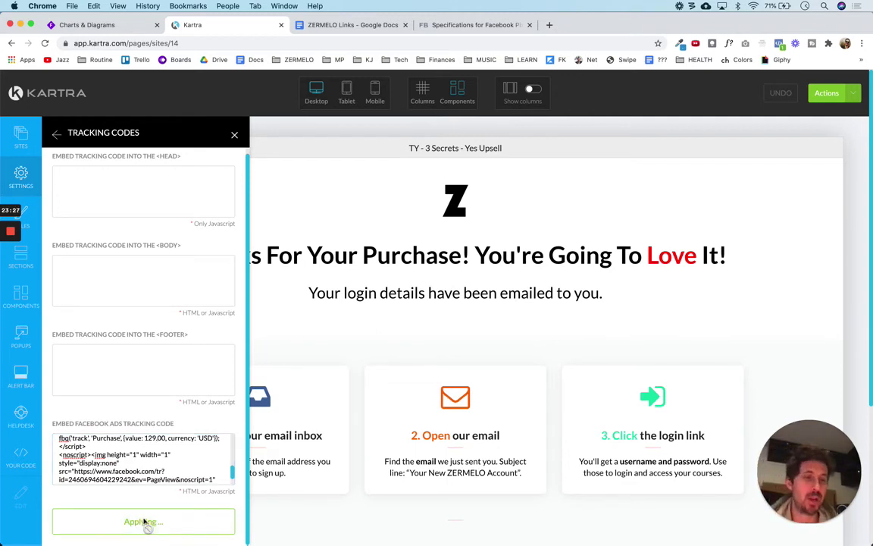
- Save the Yes Upsell thank-you page's progress and publish it live, closing the publishing options
{"action": "left_click", "coordinate": [856, 94]}
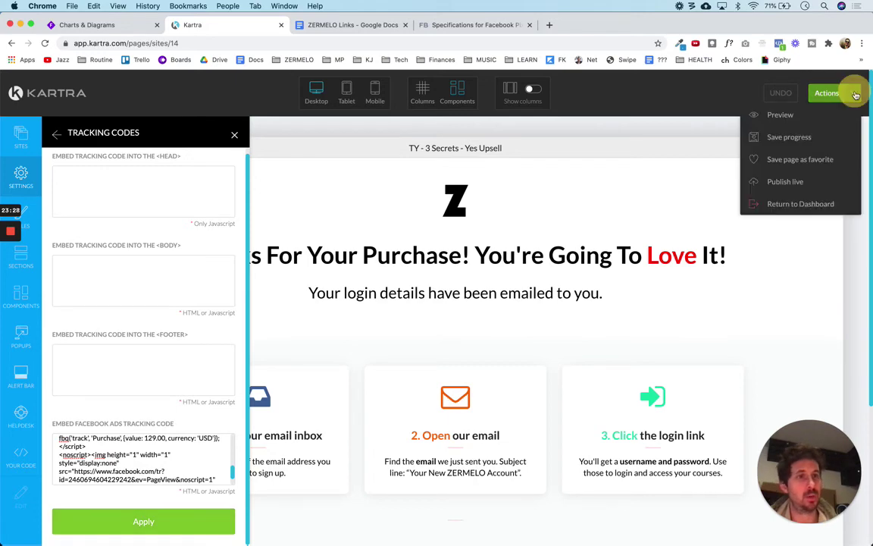
{"action": "left_click", "coordinate": [749, 137]}
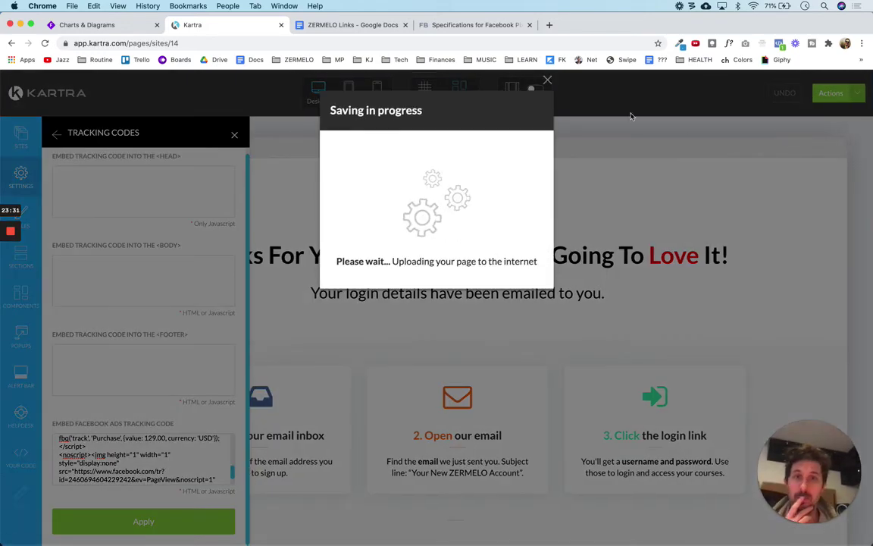
{"action": "left_click", "coordinate": [547, 81]}
{"action": "left_click", "coordinate": [827, 92]}
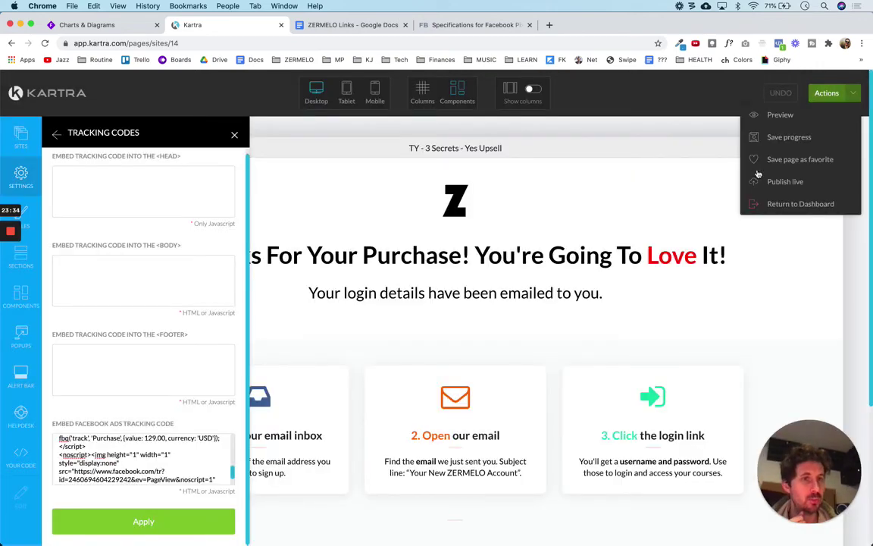
{"action": "left_click", "coordinate": [774, 183]}
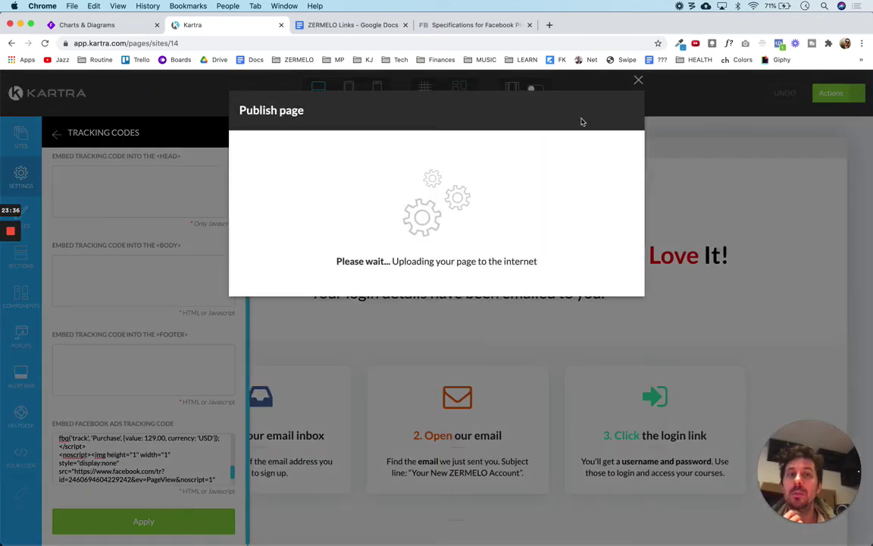
{"action": "left_click", "coordinate": [639, 80]}
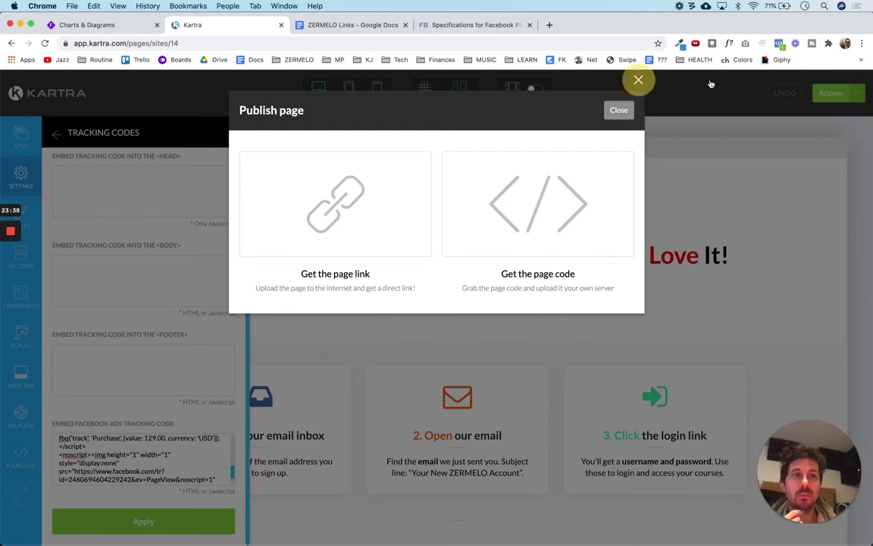
- Exit the page editor to the dashboard and list only the pages of the ZMC - 3 Secrets site
{"action": "left_click", "coordinate": [853, 94]}
{"action": "left_click", "coordinate": [785, 204]}
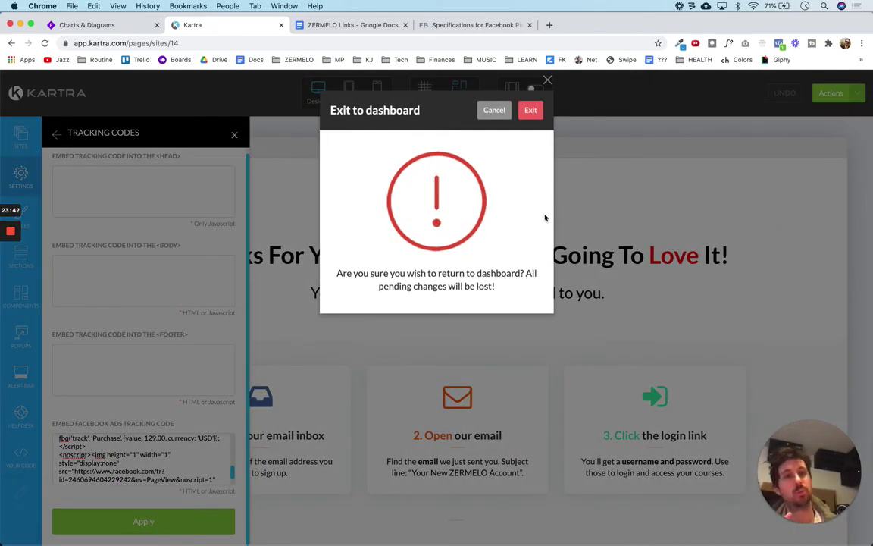
{"action": "left_click", "coordinate": [531, 112]}
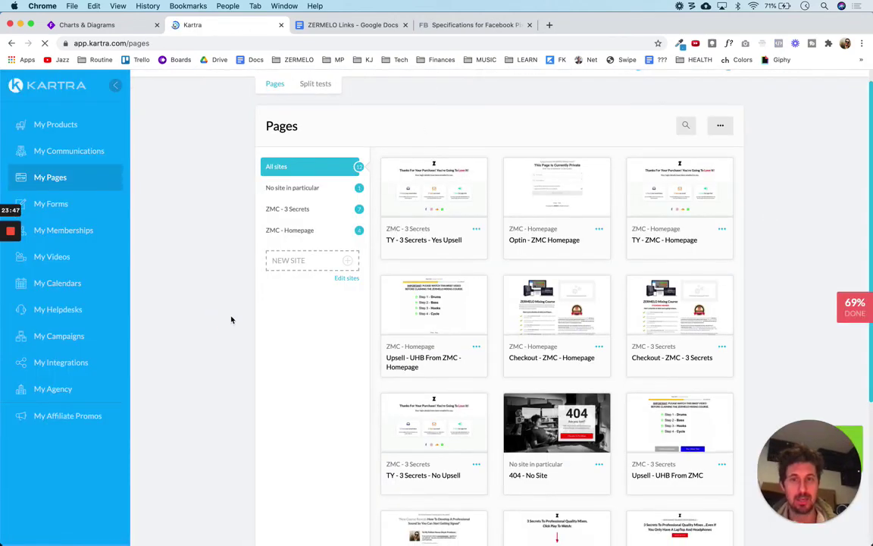
{"action": "left_click", "coordinate": [288, 207]}
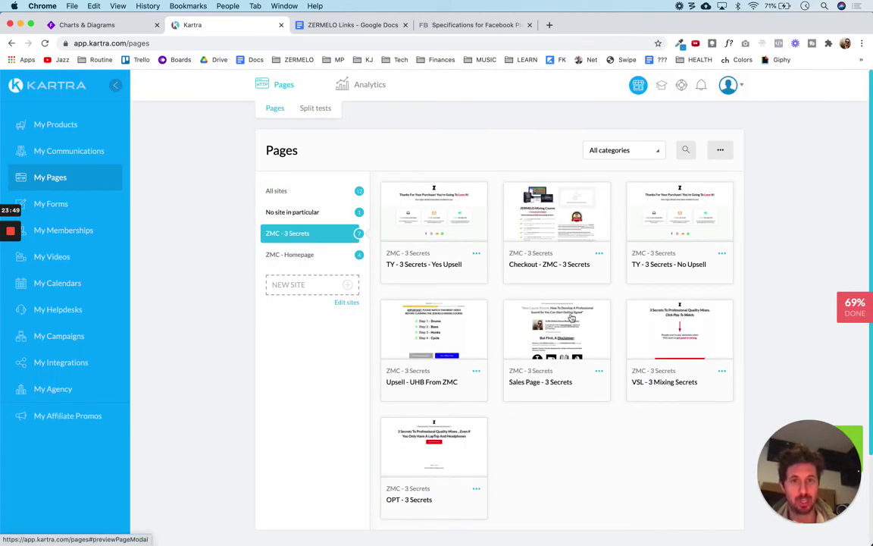
- Reopen the TY - 3 Secrets - Yes Upsell page in the editor and check the Purchase event in its Facebook ads tracking code
{"action": "scroll", "coordinate": [612, 462], "scroll_direction": "down", "scroll_amount": 1}
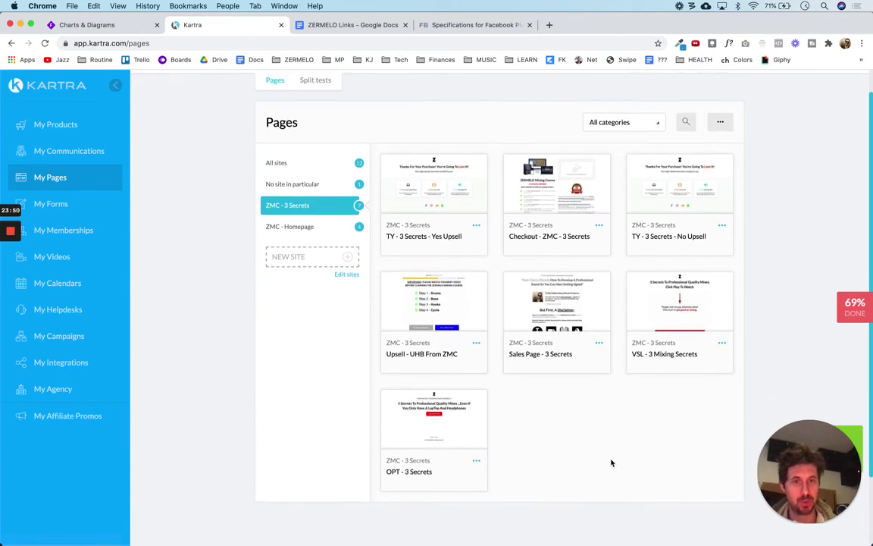
{"action": "left_click", "coordinate": [476, 225]}
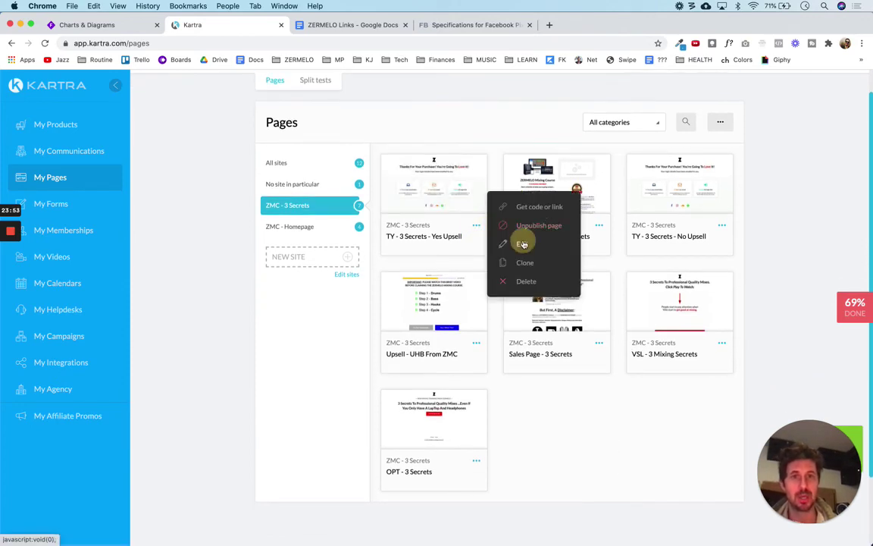
{"action": "left_click", "coordinate": [522, 243]}
{"action": "left_click", "coordinate": [593, 116]}
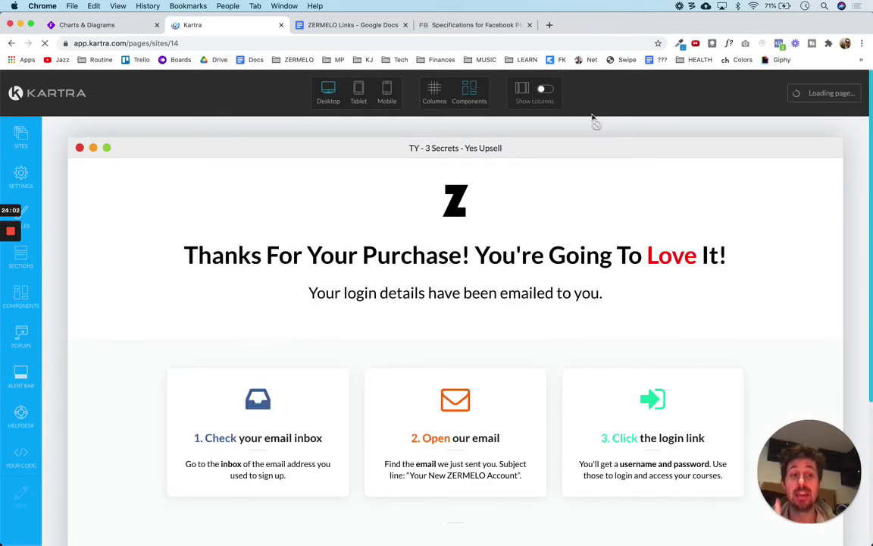
{"action": "left_click", "coordinate": [20, 177]}
{"action": "left_click", "coordinate": [227, 214]}
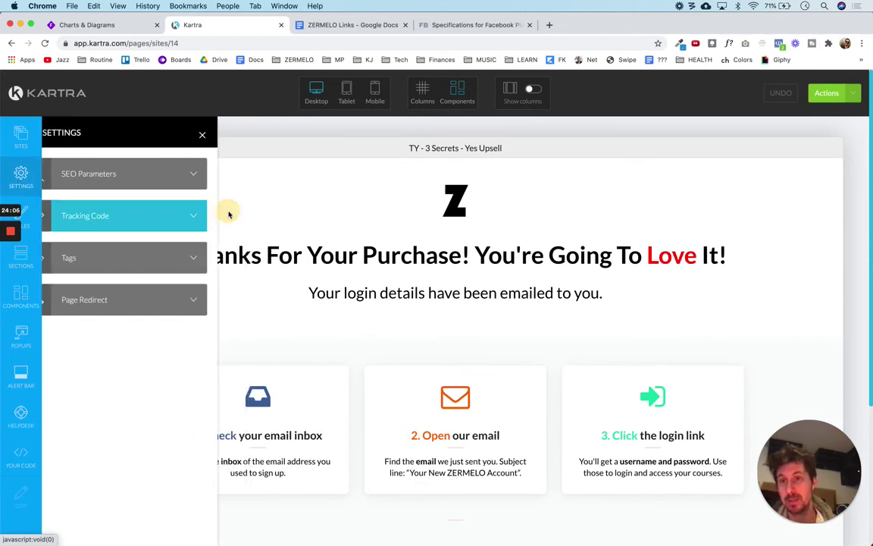
{"action": "scroll", "coordinate": [179, 361], "scroll_direction": "down", "scroll_amount": 1}
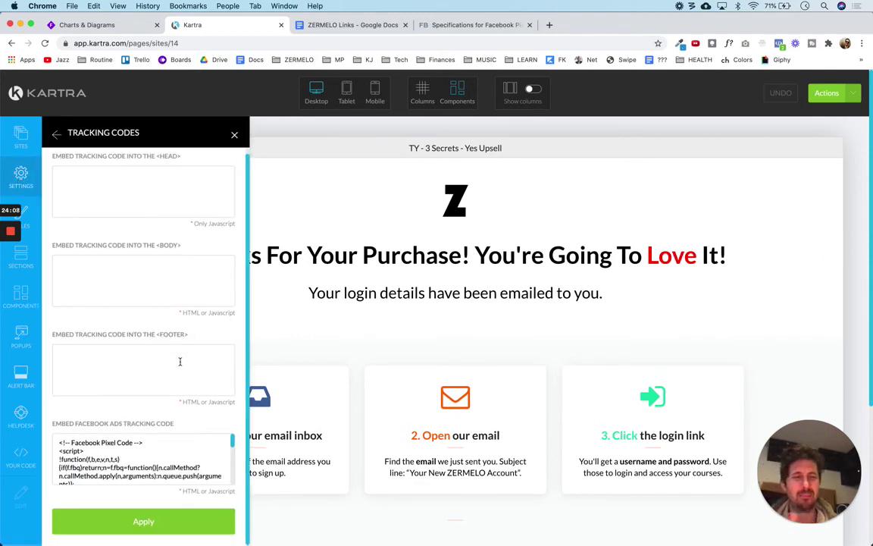
{"action": "scroll", "coordinate": [199, 462], "scroll_direction": "down", "scroll_amount": 10}
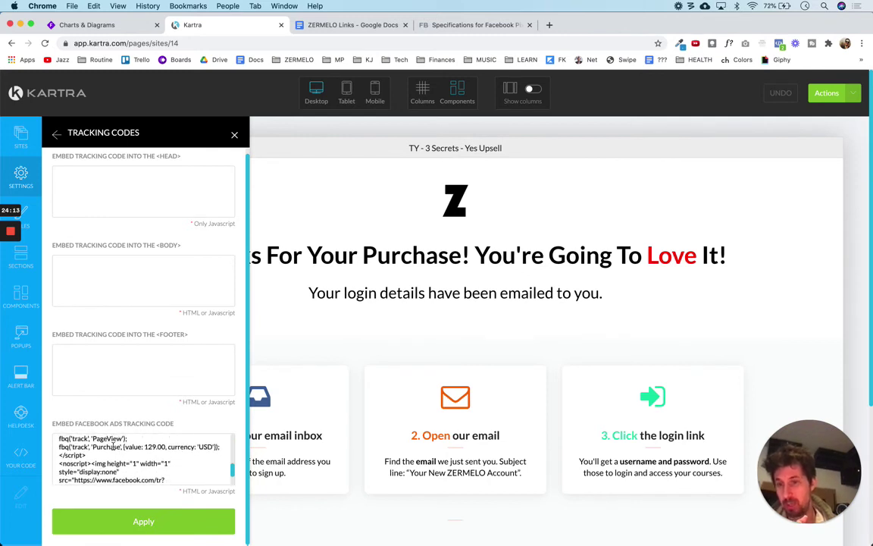
{"action": "left_click", "coordinate": [114, 446]}
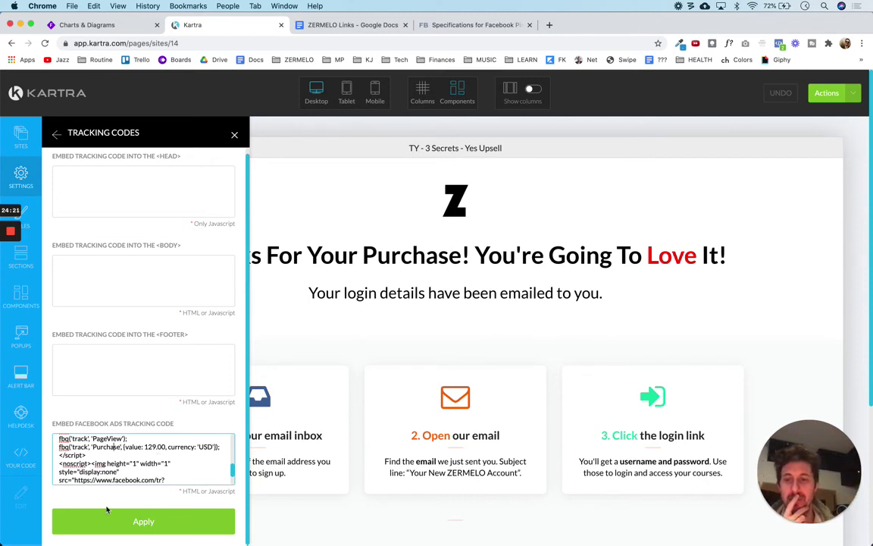
- Exit the page editor to the dashboard without saving and list only the ZMC - 3 Secrets site's pages
{"action": "left_click", "coordinate": [853, 91]}
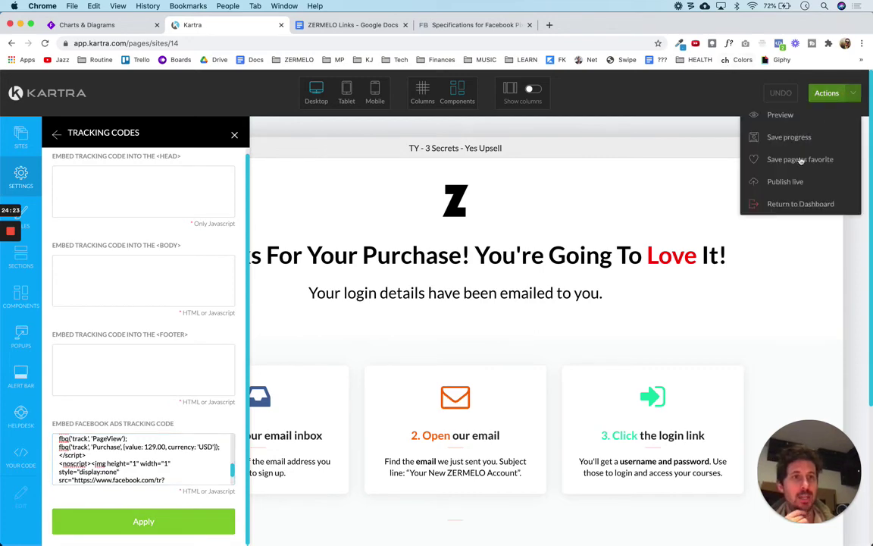
{"action": "left_click", "coordinate": [785, 205]}
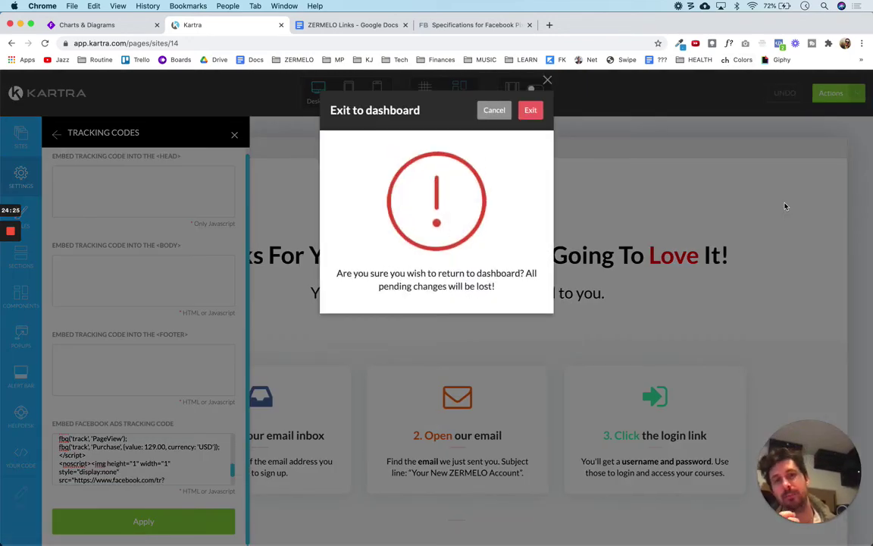
{"action": "left_click", "coordinate": [530, 112]}
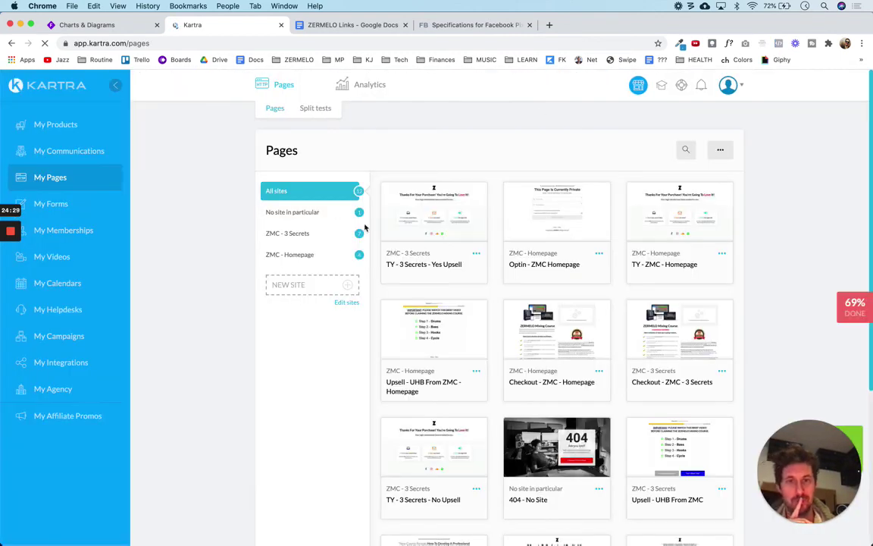
{"action": "left_click", "coordinate": [300, 234]}
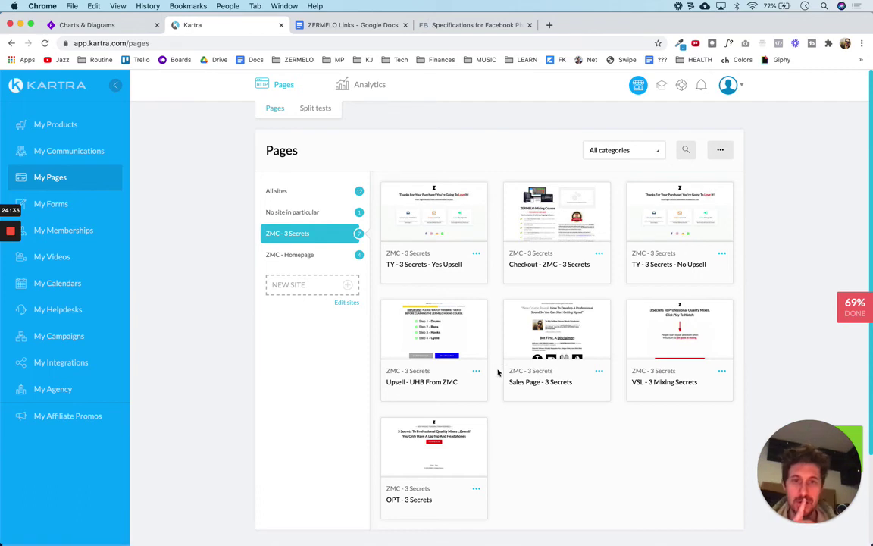
- Get the page link of TY - 3 Secrets - Yes Upsell and open it in a new browser tab
{"action": "left_click", "coordinate": [476, 253]}
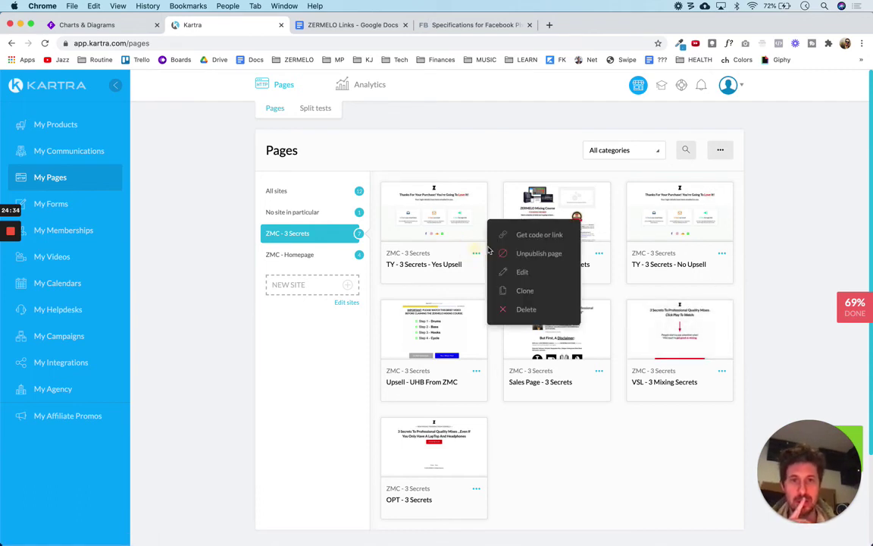
{"action": "left_click", "coordinate": [553, 238]}
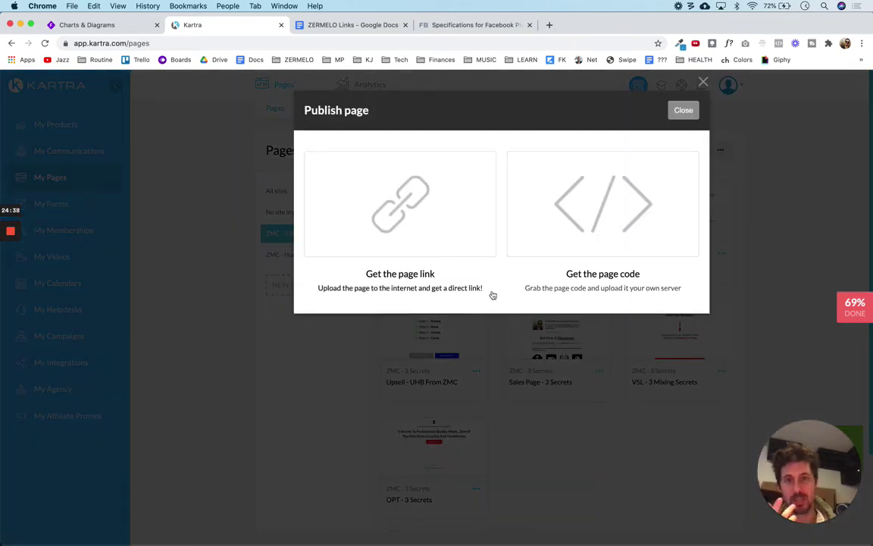
{"action": "left_click", "coordinate": [447, 243]}
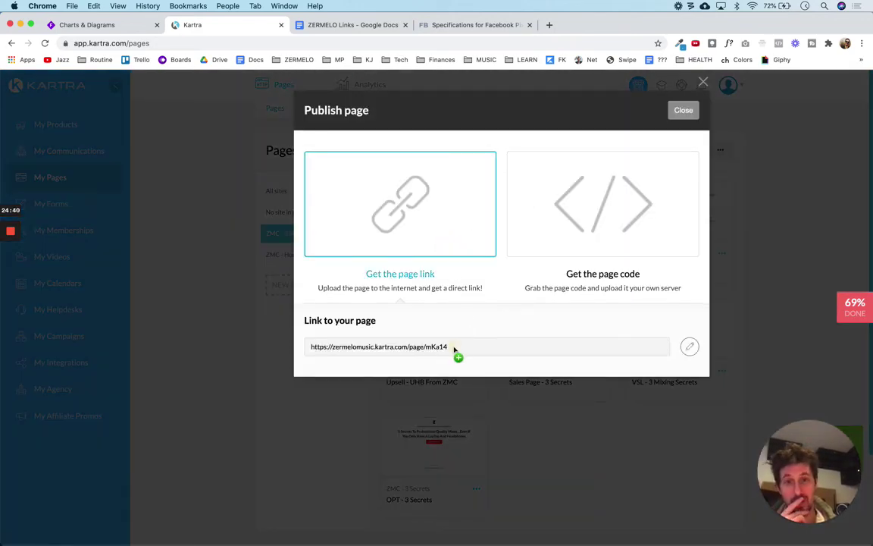
{"action": "left_click_drag", "start_coordinate": [460, 351], "coordinate": [310, 350]}
{"action": "key", "text": "ctrl+c"}
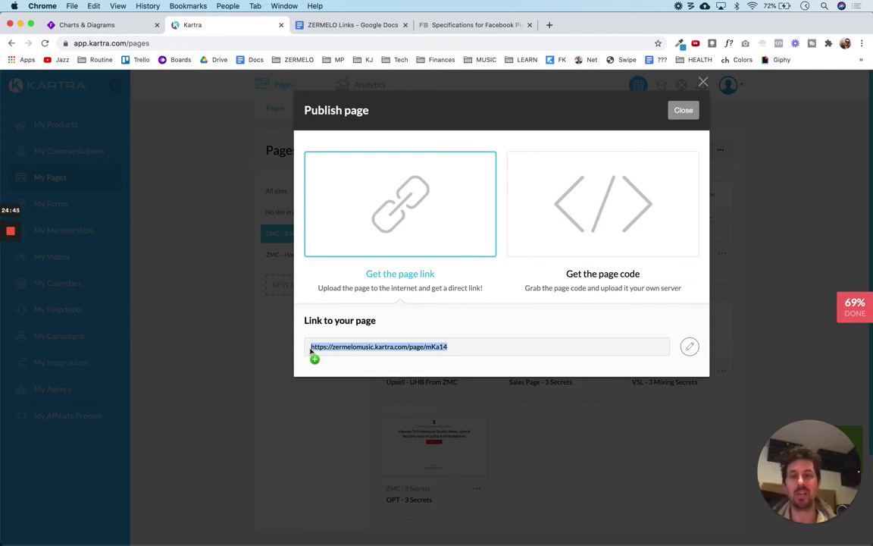
{"action": "key", "text": "ctrl+t"}
{"action": "key", "text": "ctrl+v"}
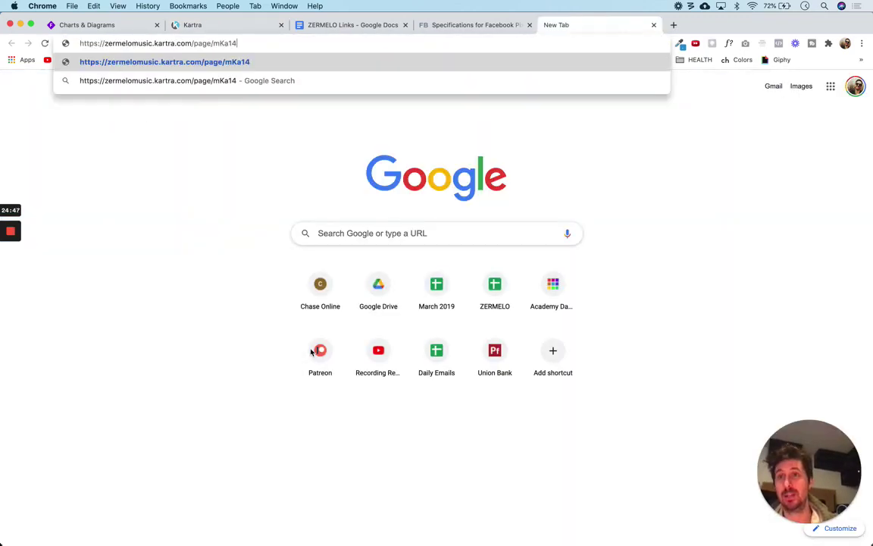
{"action": "key", "text": "Return"}
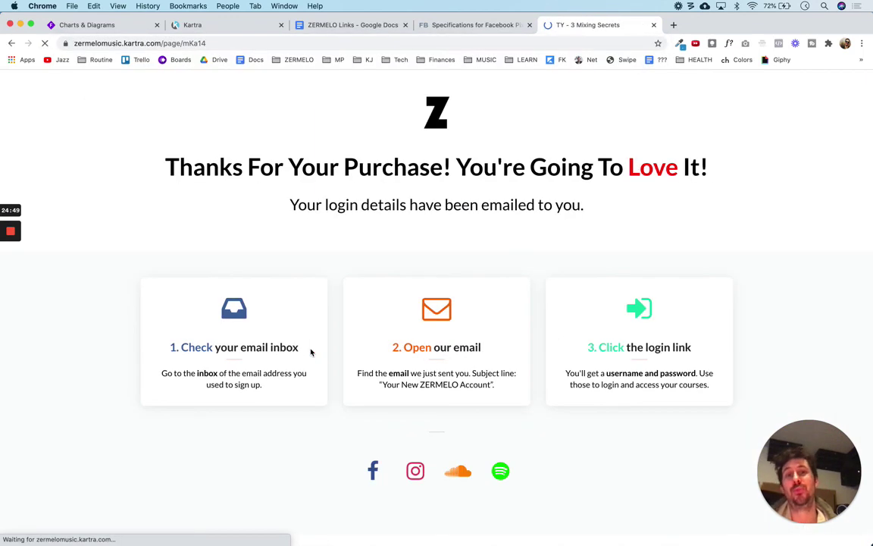
- Inspect the Purchase event's details in Facebook Pixel Helper, and close the live thank-you page
{"action": "left_click", "coordinate": [779, 44]}
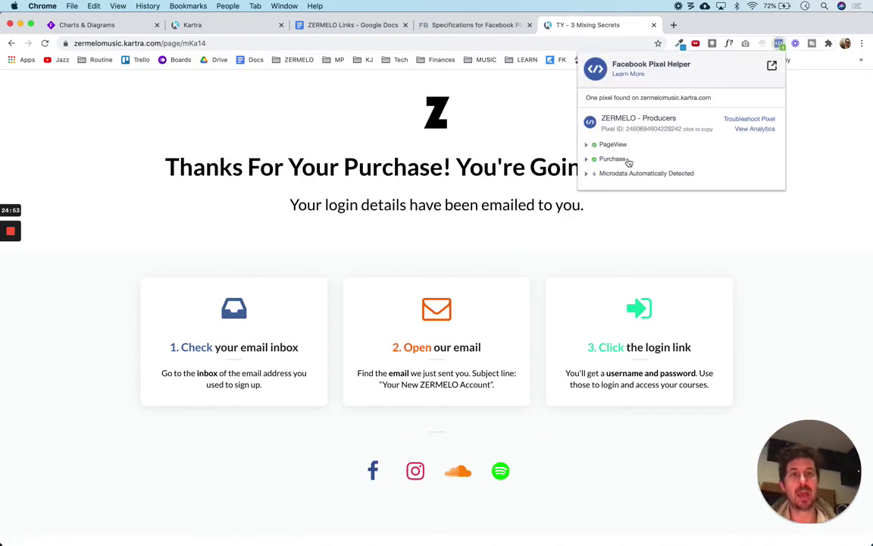
{"action": "left_click", "coordinate": [587, 159]}
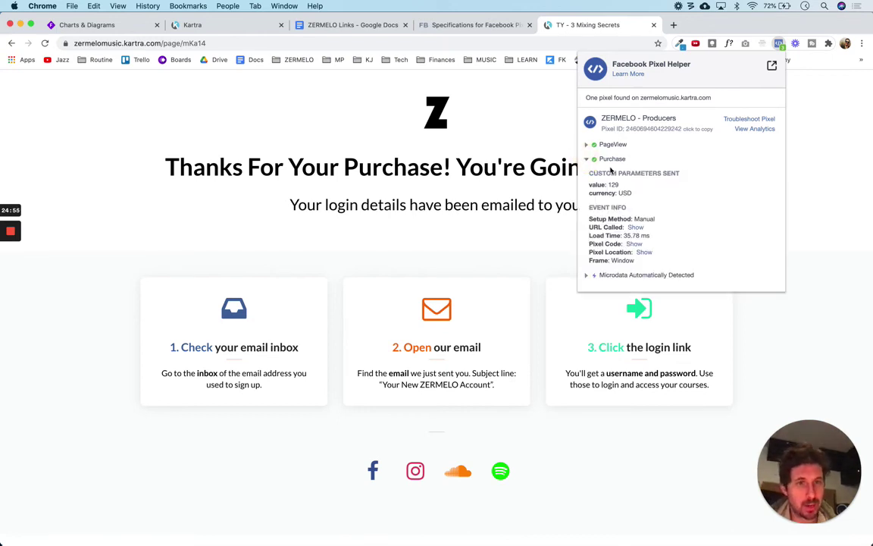
{"action": "left_click", "coordinate": [654, 27]}
{"action": "left_click", "coordinate": [656, 25]}
{"action": "left_click", "coordinate": [241, 25]}
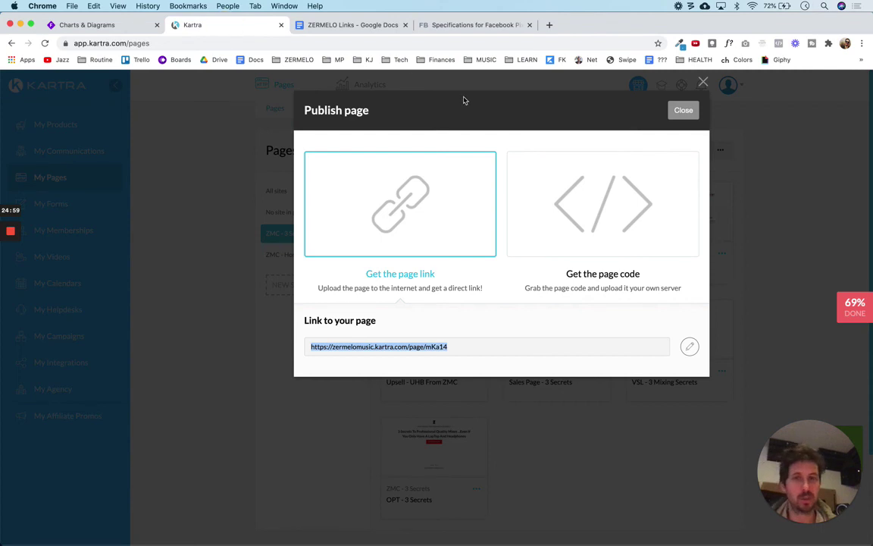
- Switch to the Whimsical flowchart and fill the TY - YES UPSELL box with Mint
{"action": "left_click", "coordinate": [76, 25]}
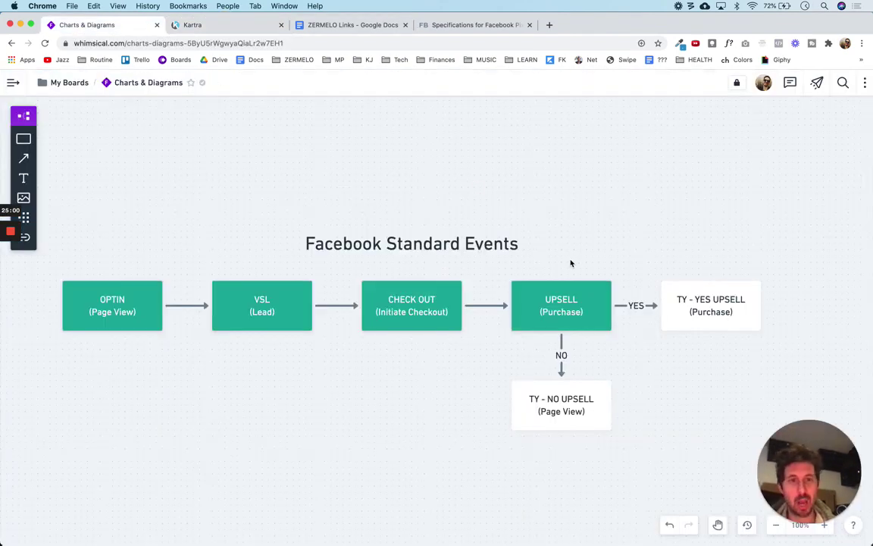
{"action": "left_click", "coordinate": [673, 287]}
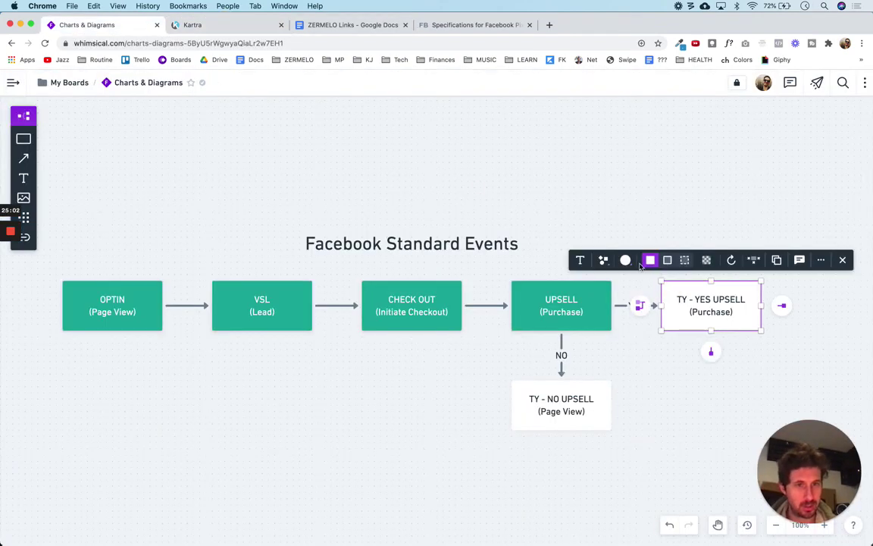
{"action": "left_click", "coordinate": [626, 260]}
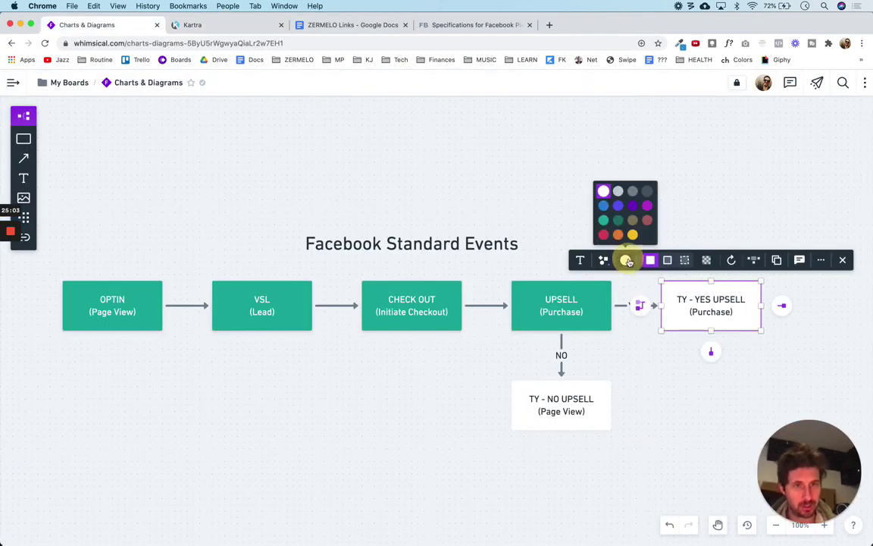
{"action": "left_click", "coordinate": [604, 220]}
{"action": "left_click", "coordinate": [553, 186]}
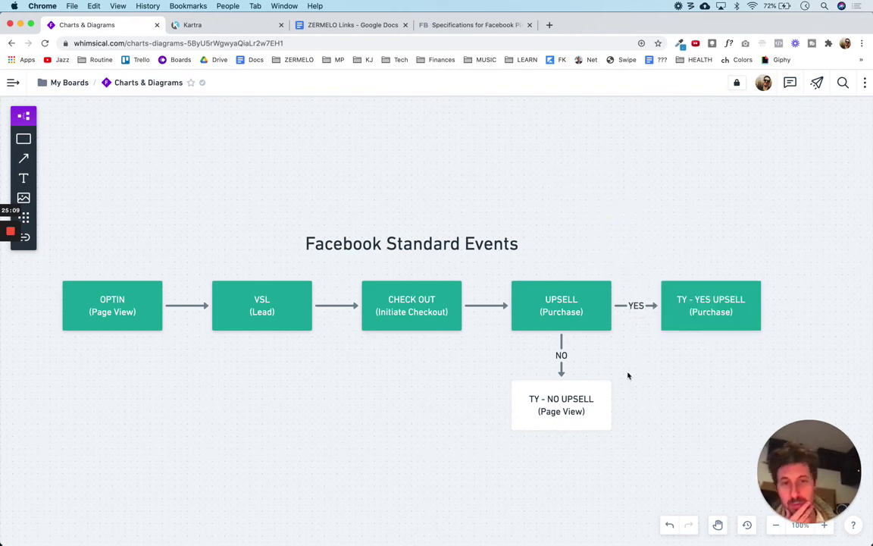
{"action": "left_click", "coordinate": [600, 417]}
{"action": "left_click", "coordinate": [505, 165]}
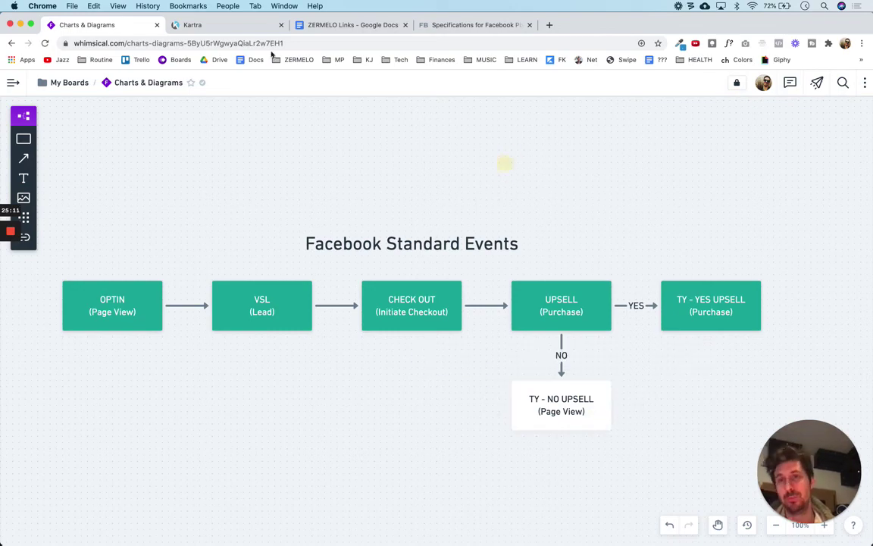
- Back in Kartra, close the publishing options and open the TY - 3 Secrets - No Upsell page in the editor
{"action": "left_click", "coordinate": [231, 26]}
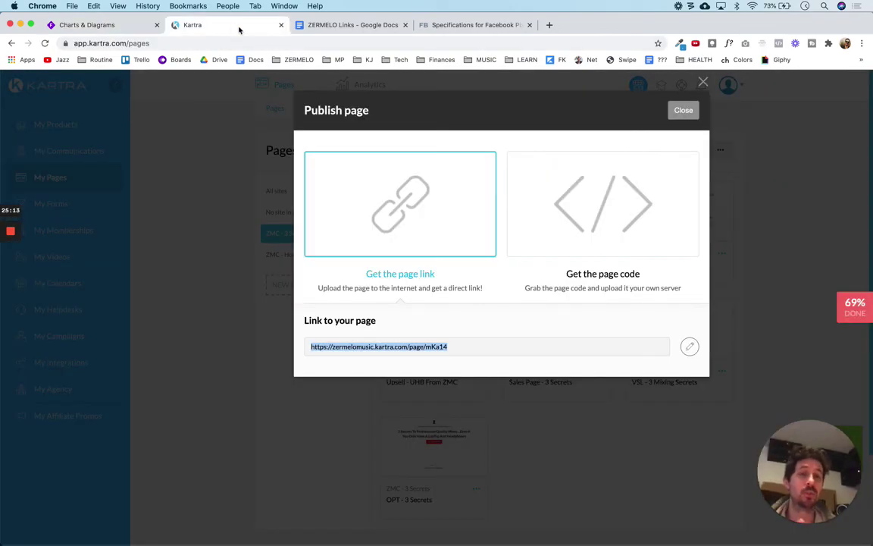
{"action": "left_click", "coordinate": [679, 111]}
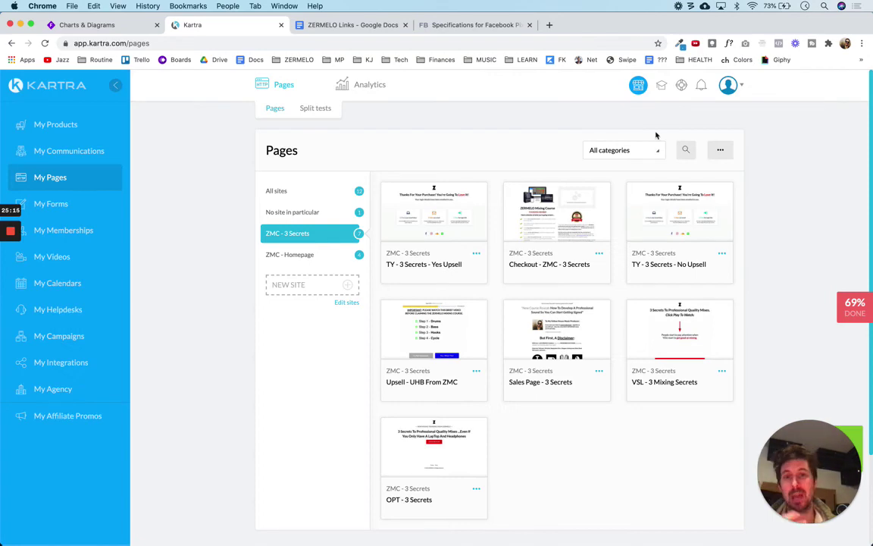
{"action": "left_click", "coordinate": [723, 254]}
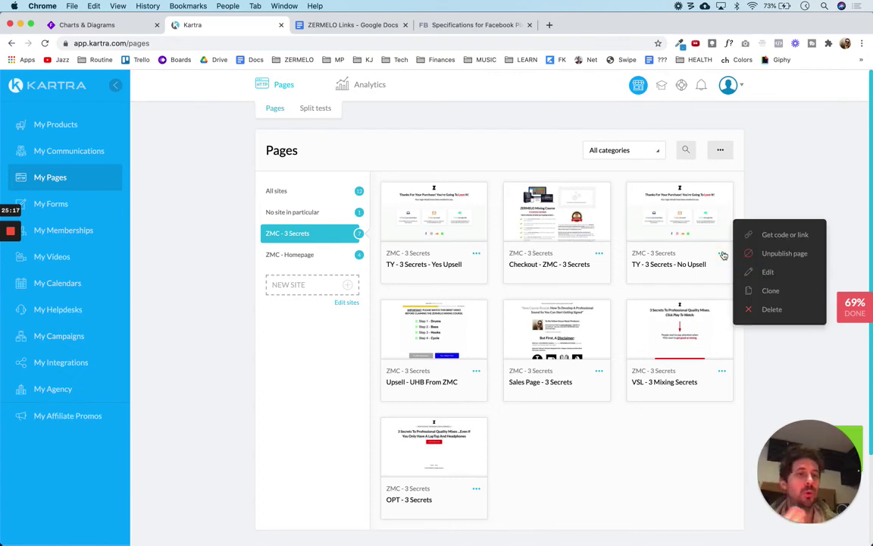
{"action": "left_click", "coordinate": [765, 272]}
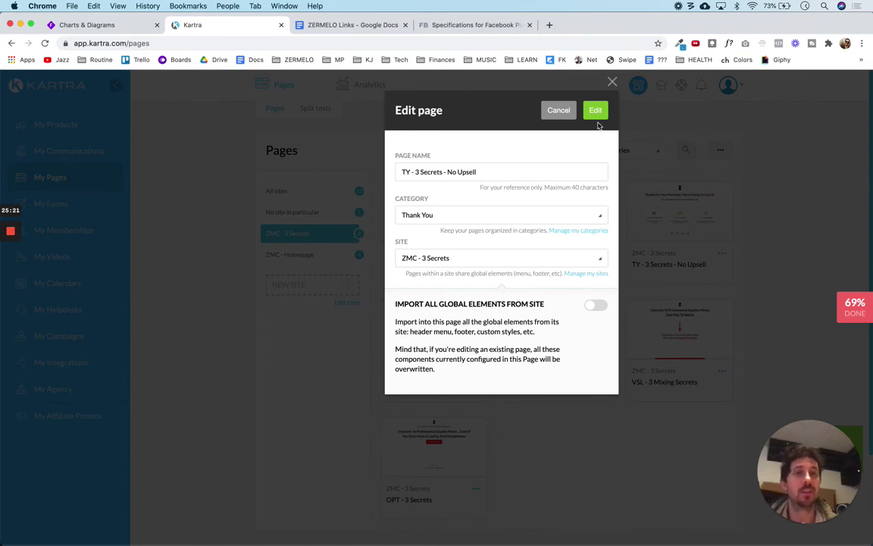
{"action": "left_click", "coordinate": [597, 111]}
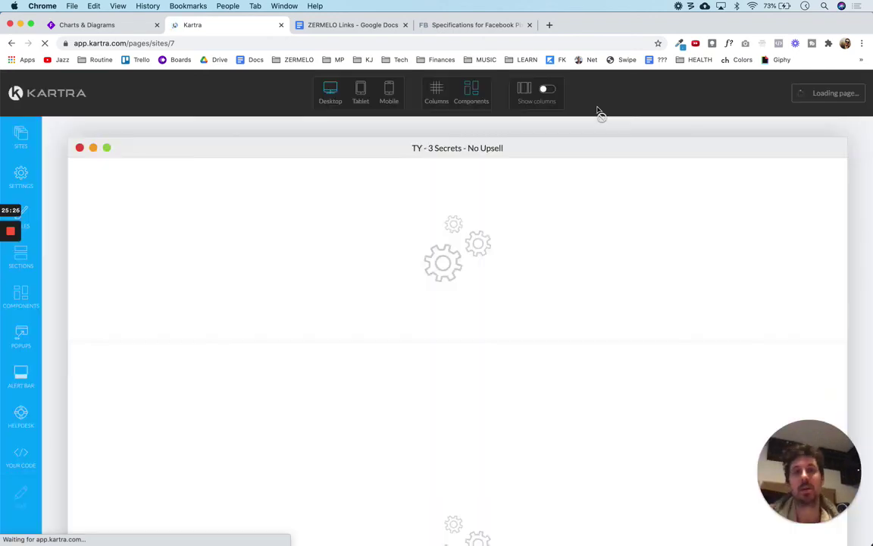
- Check the No Upsell page's Facebook ads tracking code for the PageView event
{"action": "left_click", "coordinate": [21, 176]}
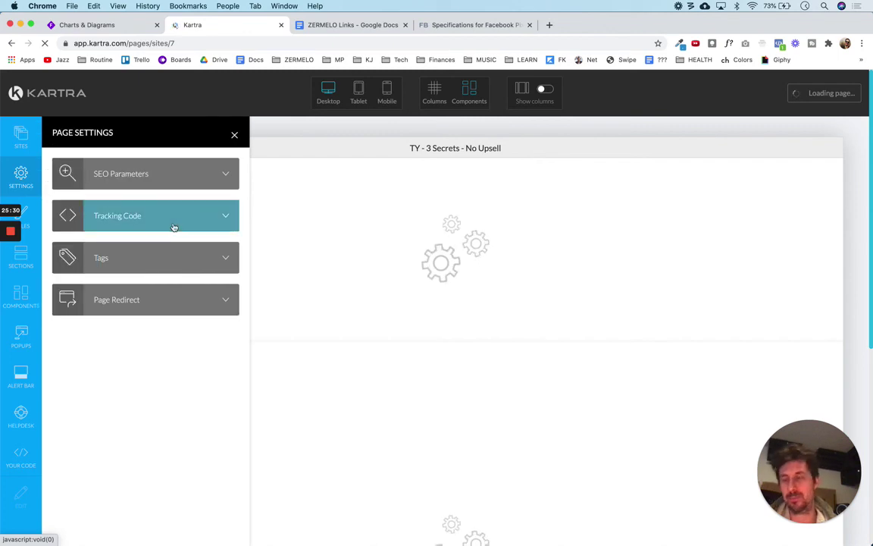
{"action": "left_click", "coordinate": [221, 213]}
{"action": "scroll", "coordinate": [166, 355], "scroll_direction": "down", "scroll_amount": 1}
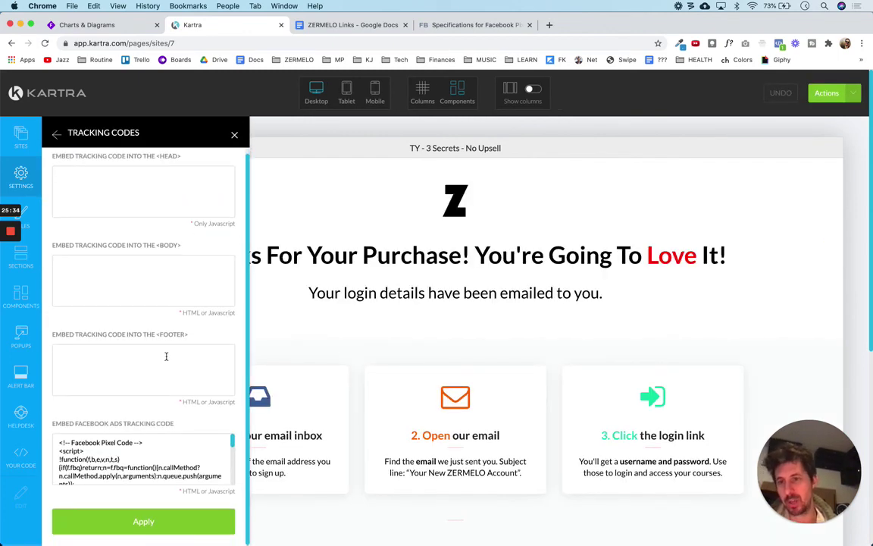
{"action": "scroll", "coordinate": [157, 447], "scroll_direction": "down", "scroll_amount": 5}
{"action": "scroll", "coordinate": [157, 447], "scroll_direction": "down", "scroll_amount": 2}
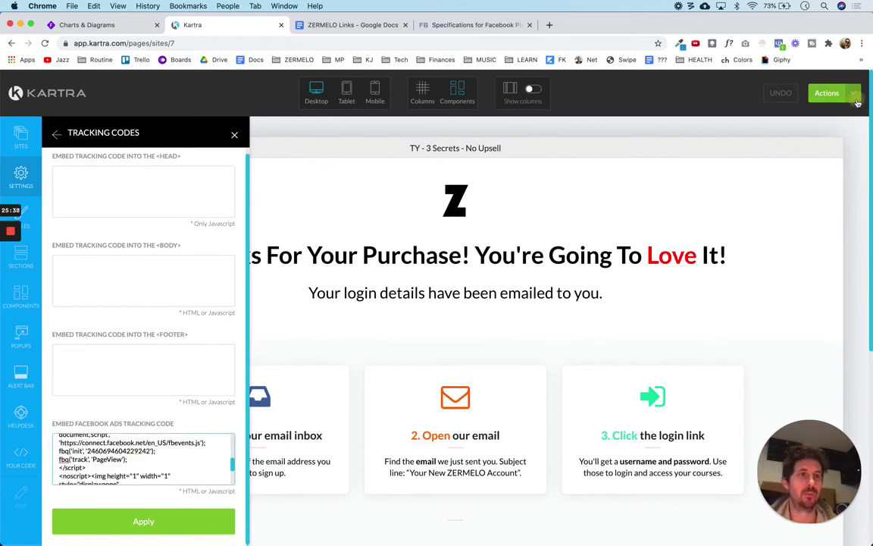
- Leave the No Upsell page's editor for the dashboard and filter the pages to the ZMC - 3 Secrets site
{"action": "left_click", "coordinate": [826, 92]}
{"action": "left_click", "coordinate": [792, 204]}
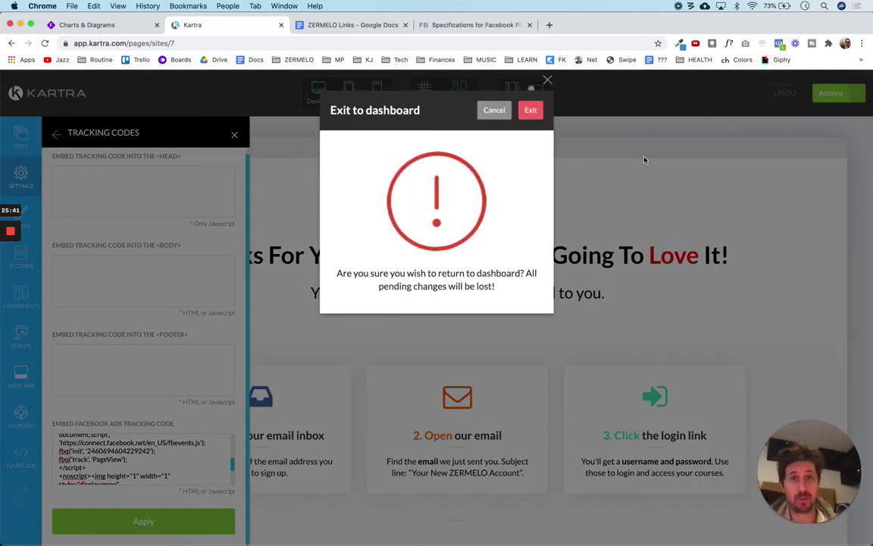
{"action": "left_click", "coordinate": [532, 111]}
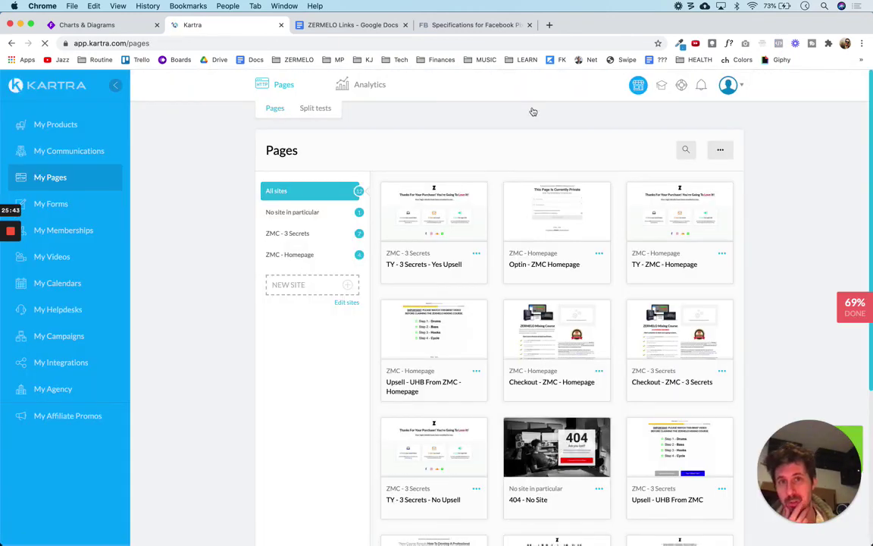
{"action": "left_click", "coordinate": [284, 233]}
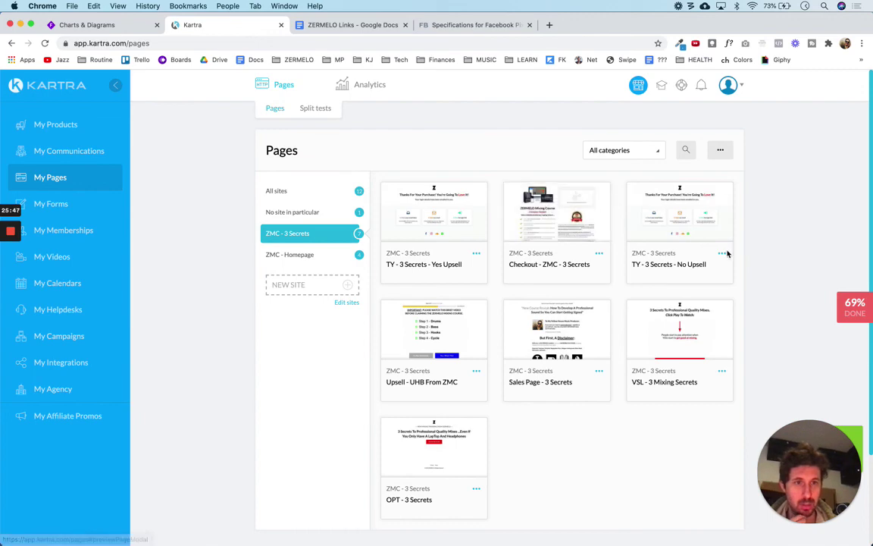
- Copy the page link of TY - 3 Secrets - No Upsell and open it in a new browser tab
{"action": "left_click", "coordinate": [722, 253]}
{"action": "left_click", "coordinate": [780, 234]}
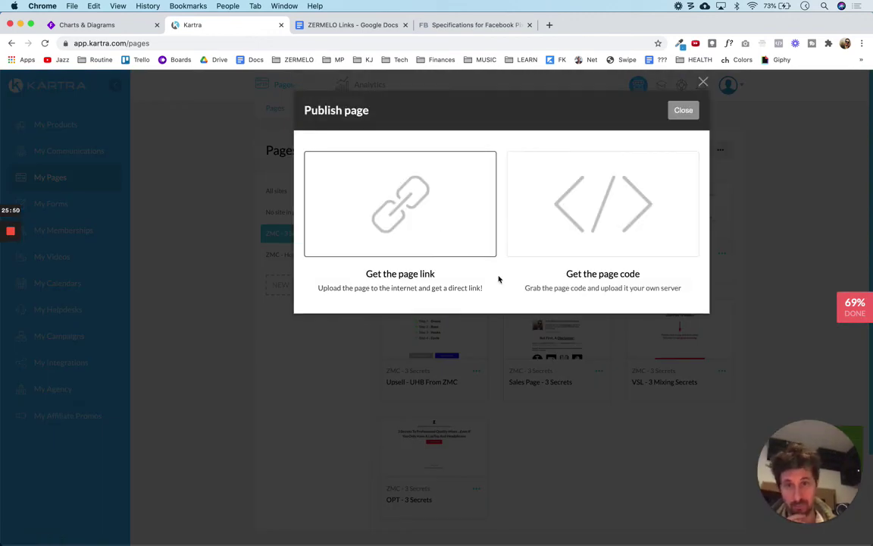
{"action": "left_click", "coordinate": [440, 221]}
{"action": "double_click", "coordinate": [444, 346]}
{"action": "left_click_drag", "start_coordinate": [444, 346], "coordinate": [311, 347]}
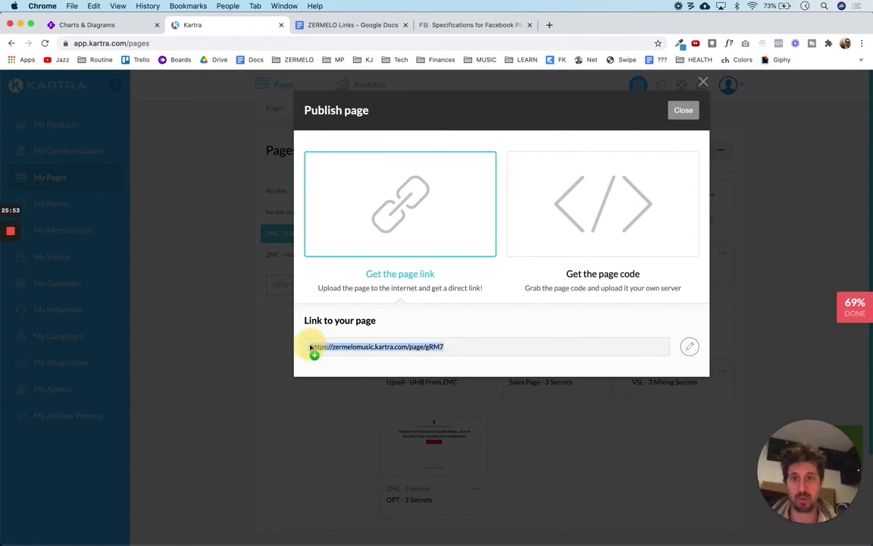
{"action": "key", "text": "super+c"}
{"action": "key", "text": "super+t"}
{"action": "key", "text": "super+v"}
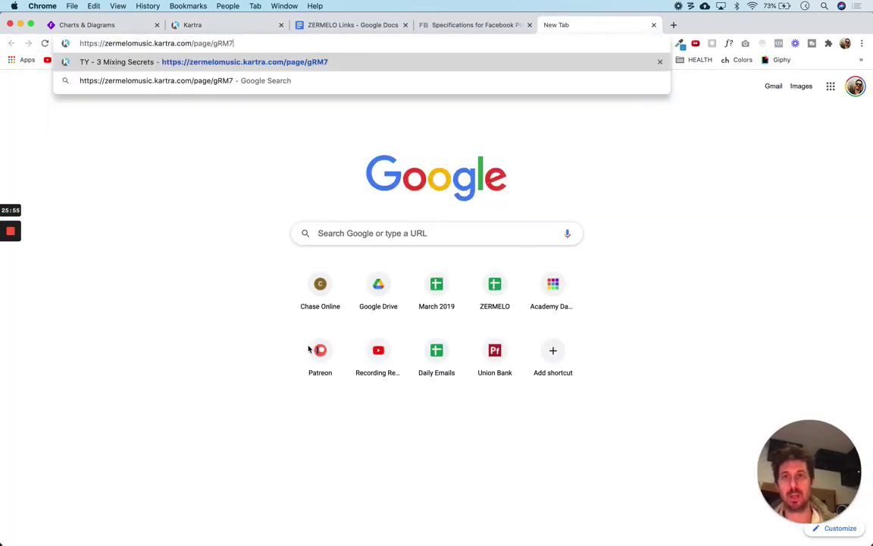
{"action": "key", "text": "Return"}
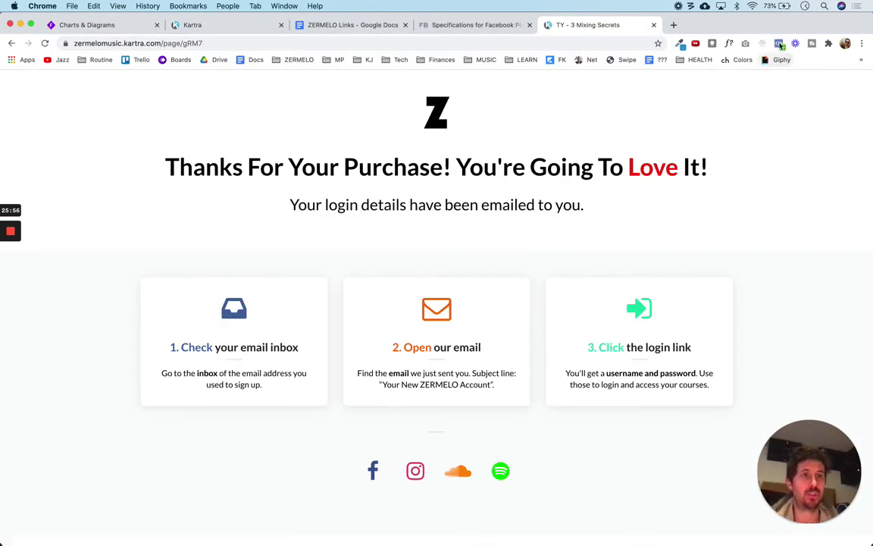
- Check which events fire on the No Upsell thank-you page with Facebook Pixel Helper, and close the page
{"action": "left_click", "coordinate": [780, 43]}
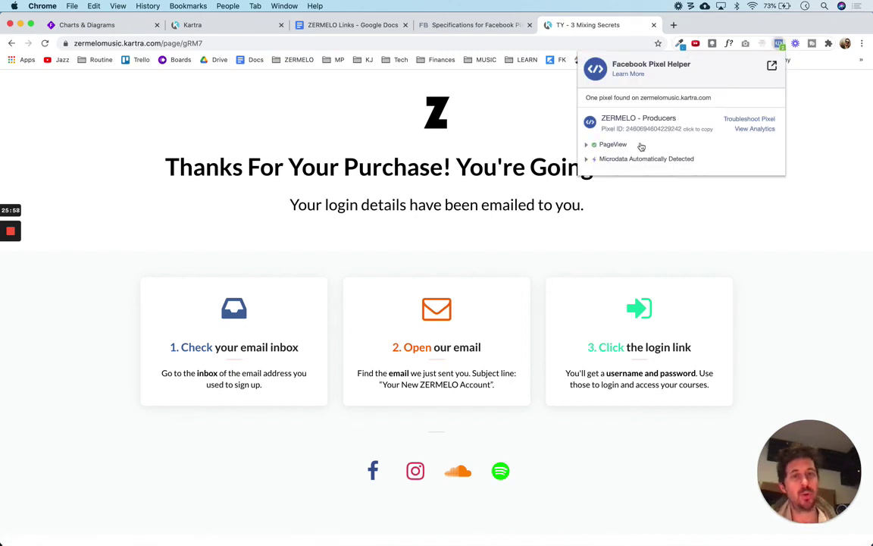
{"action": "left_click", "coordinate": [737, 195]}
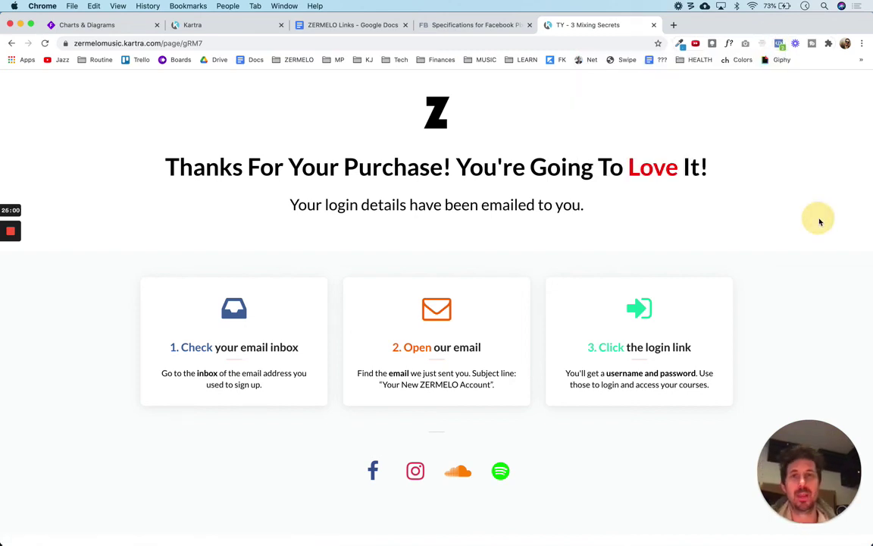
{"action": "key", "text": "super+w"}
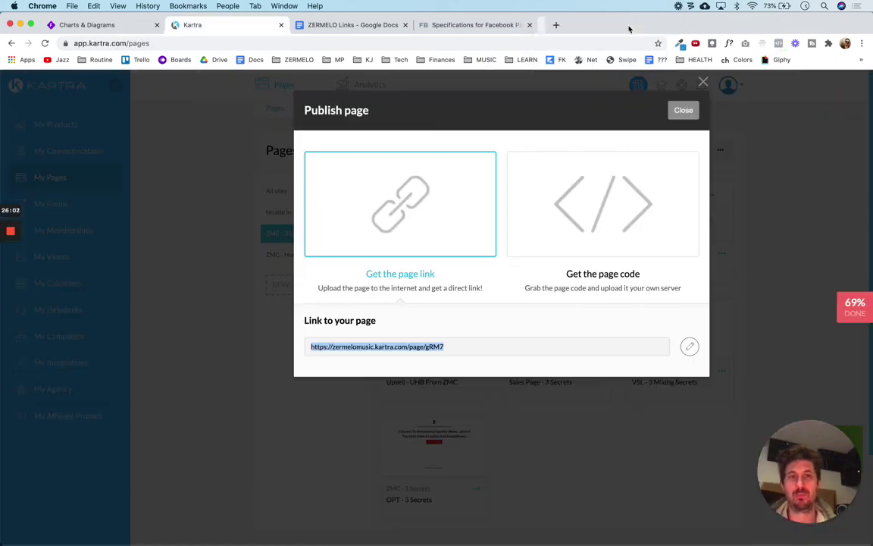
- Switch to the Whimsical flowchart and fill the TY - NO UPSELL box with Mint
{"action": "left_click", "coordinate": [112, 28]}
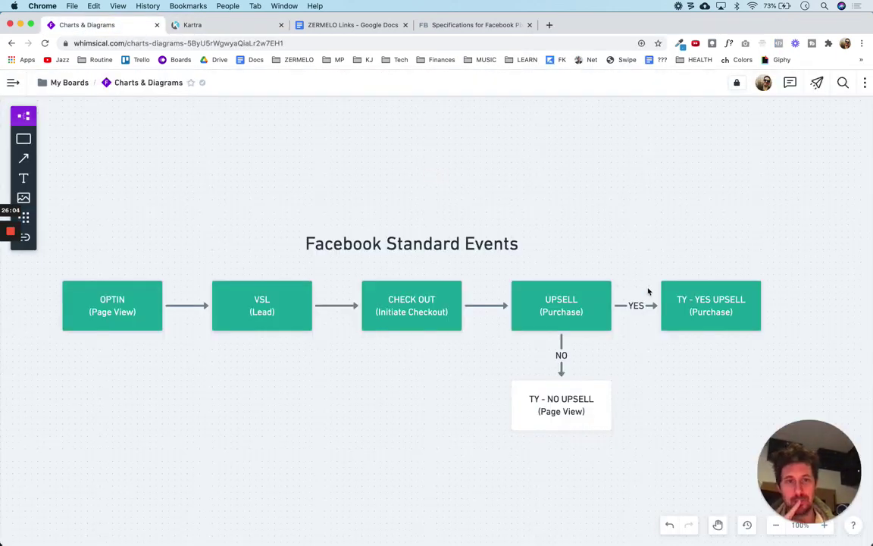
{"action": "left_click", "coordinate": [603, 419]}
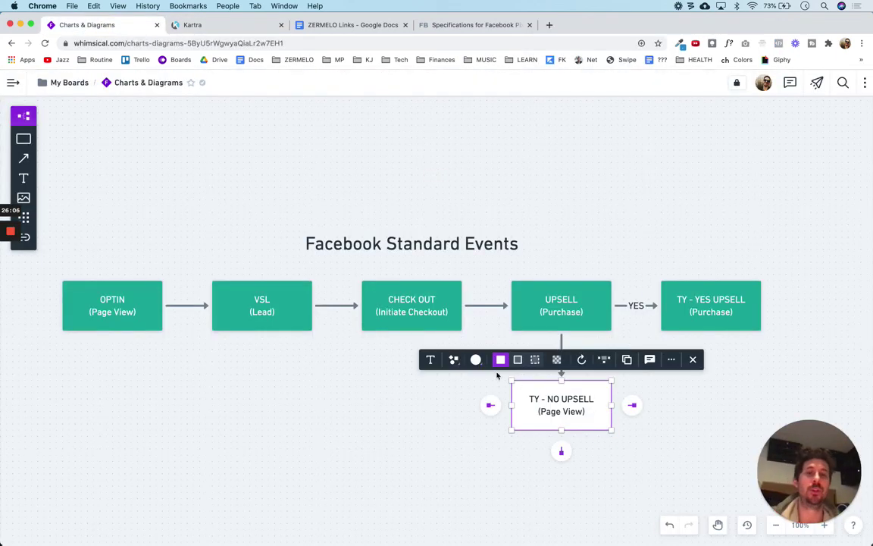
{"action": "left_click", "coordinate": [476, 362]}
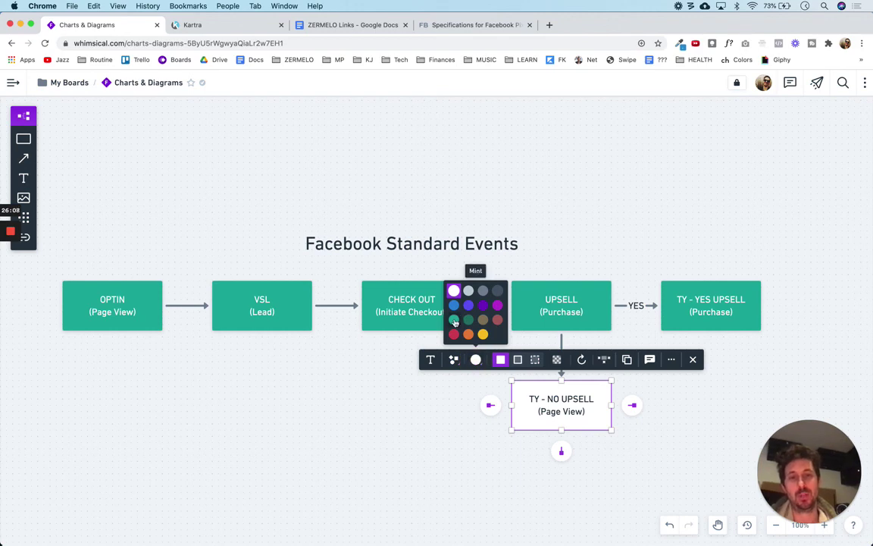